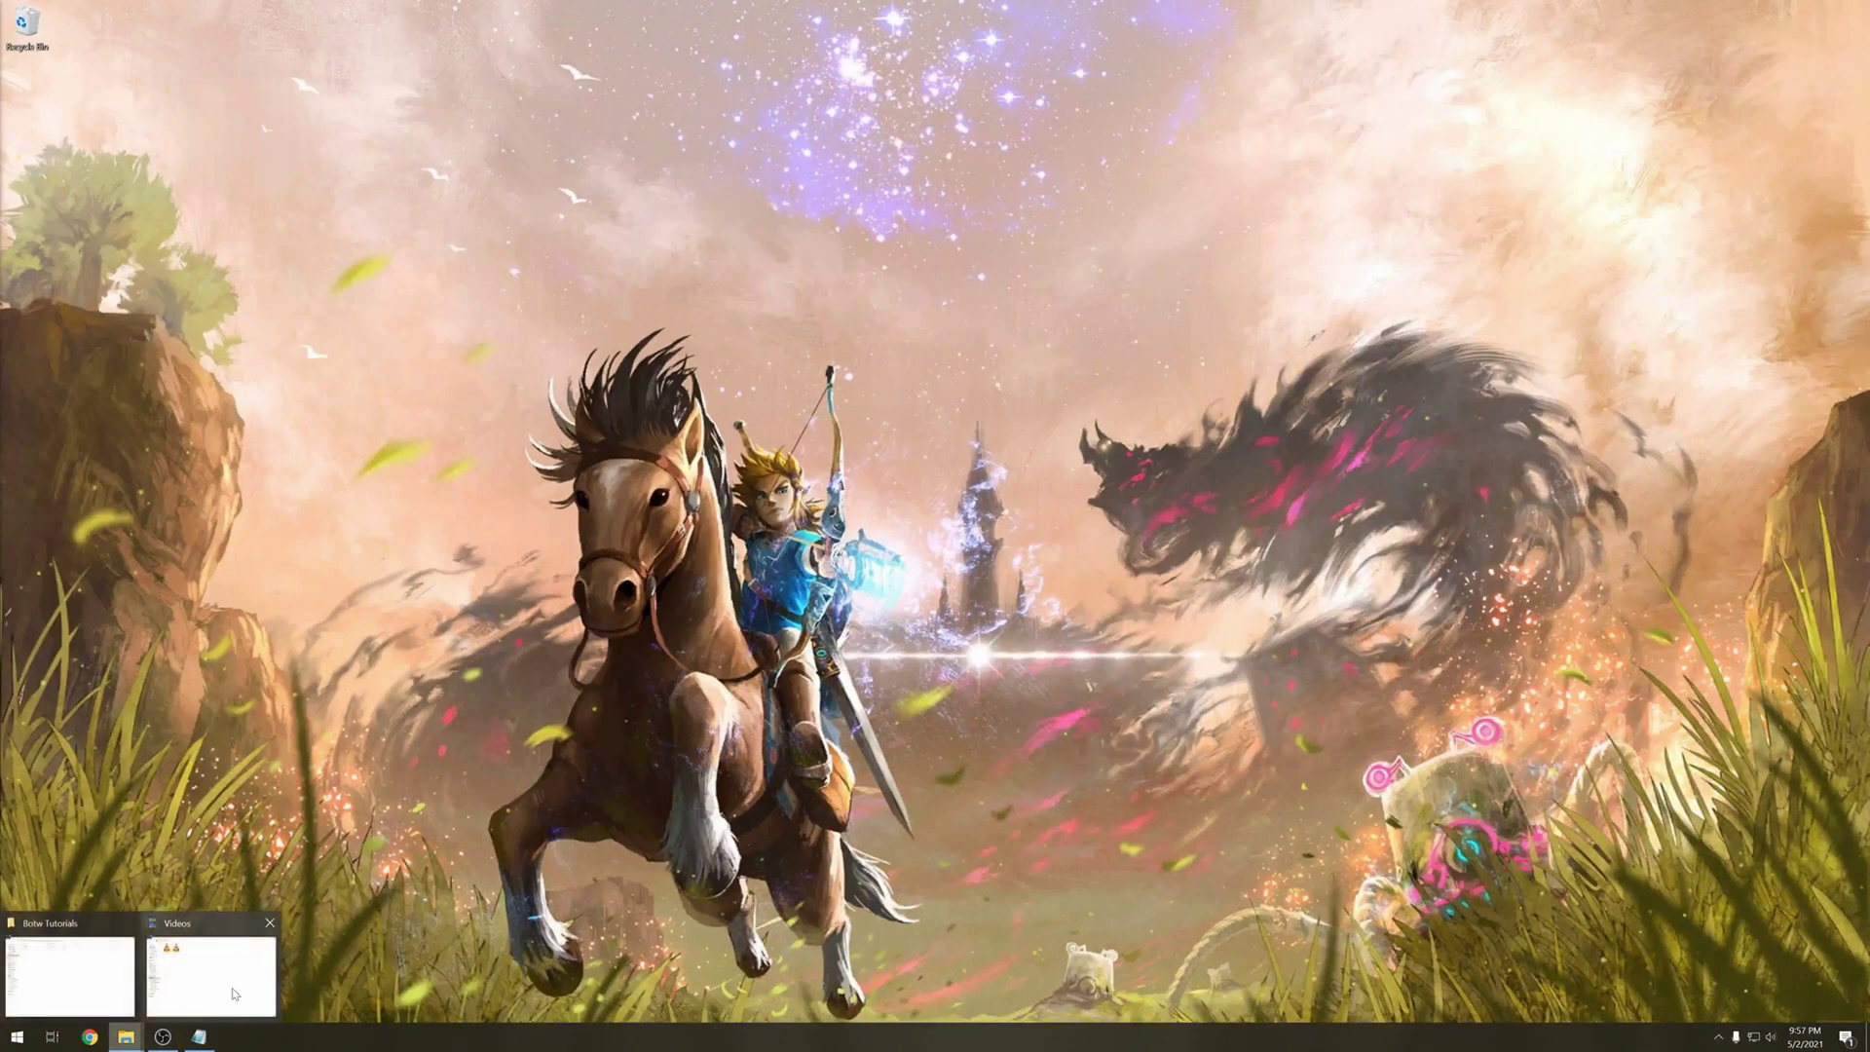
# Look through the Model folder and its Textures subfolder in Botw Tutorials, and return to Botw Tutorials
pyautogui.click(105, 966)
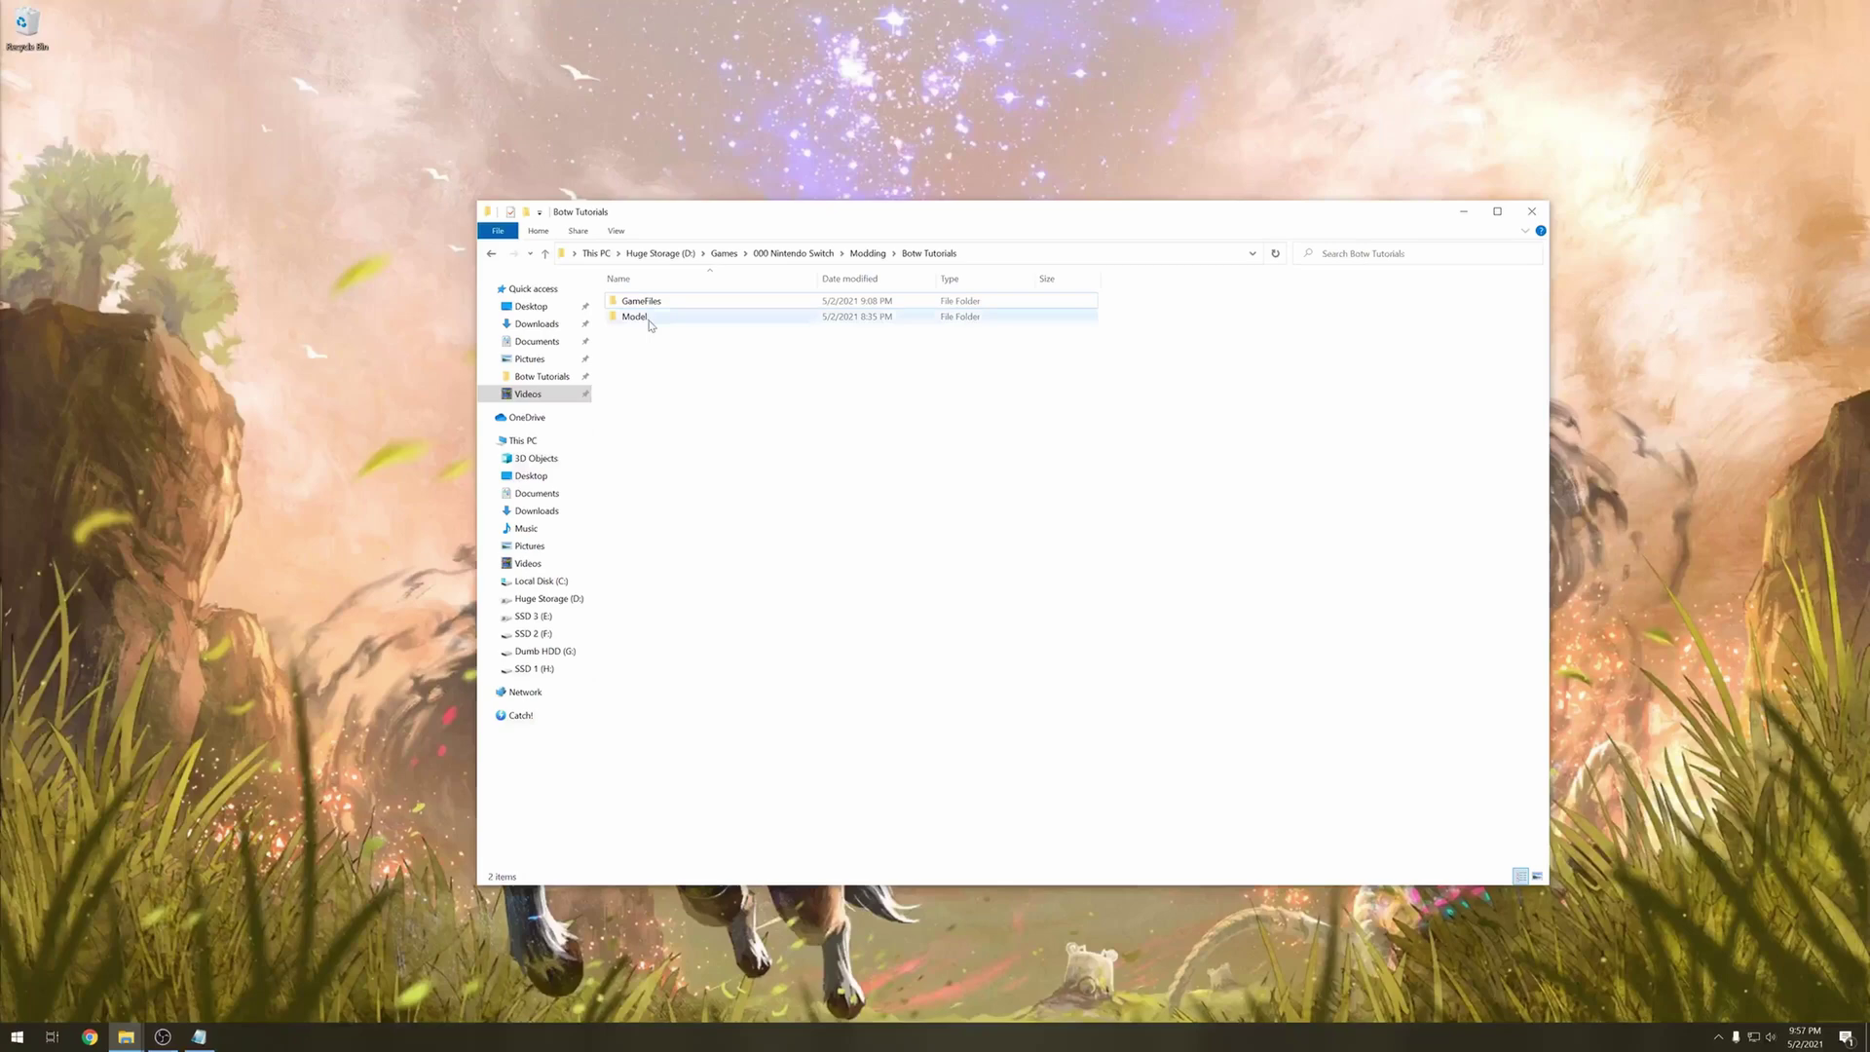
pyautogui.doubleClick(646, 318)
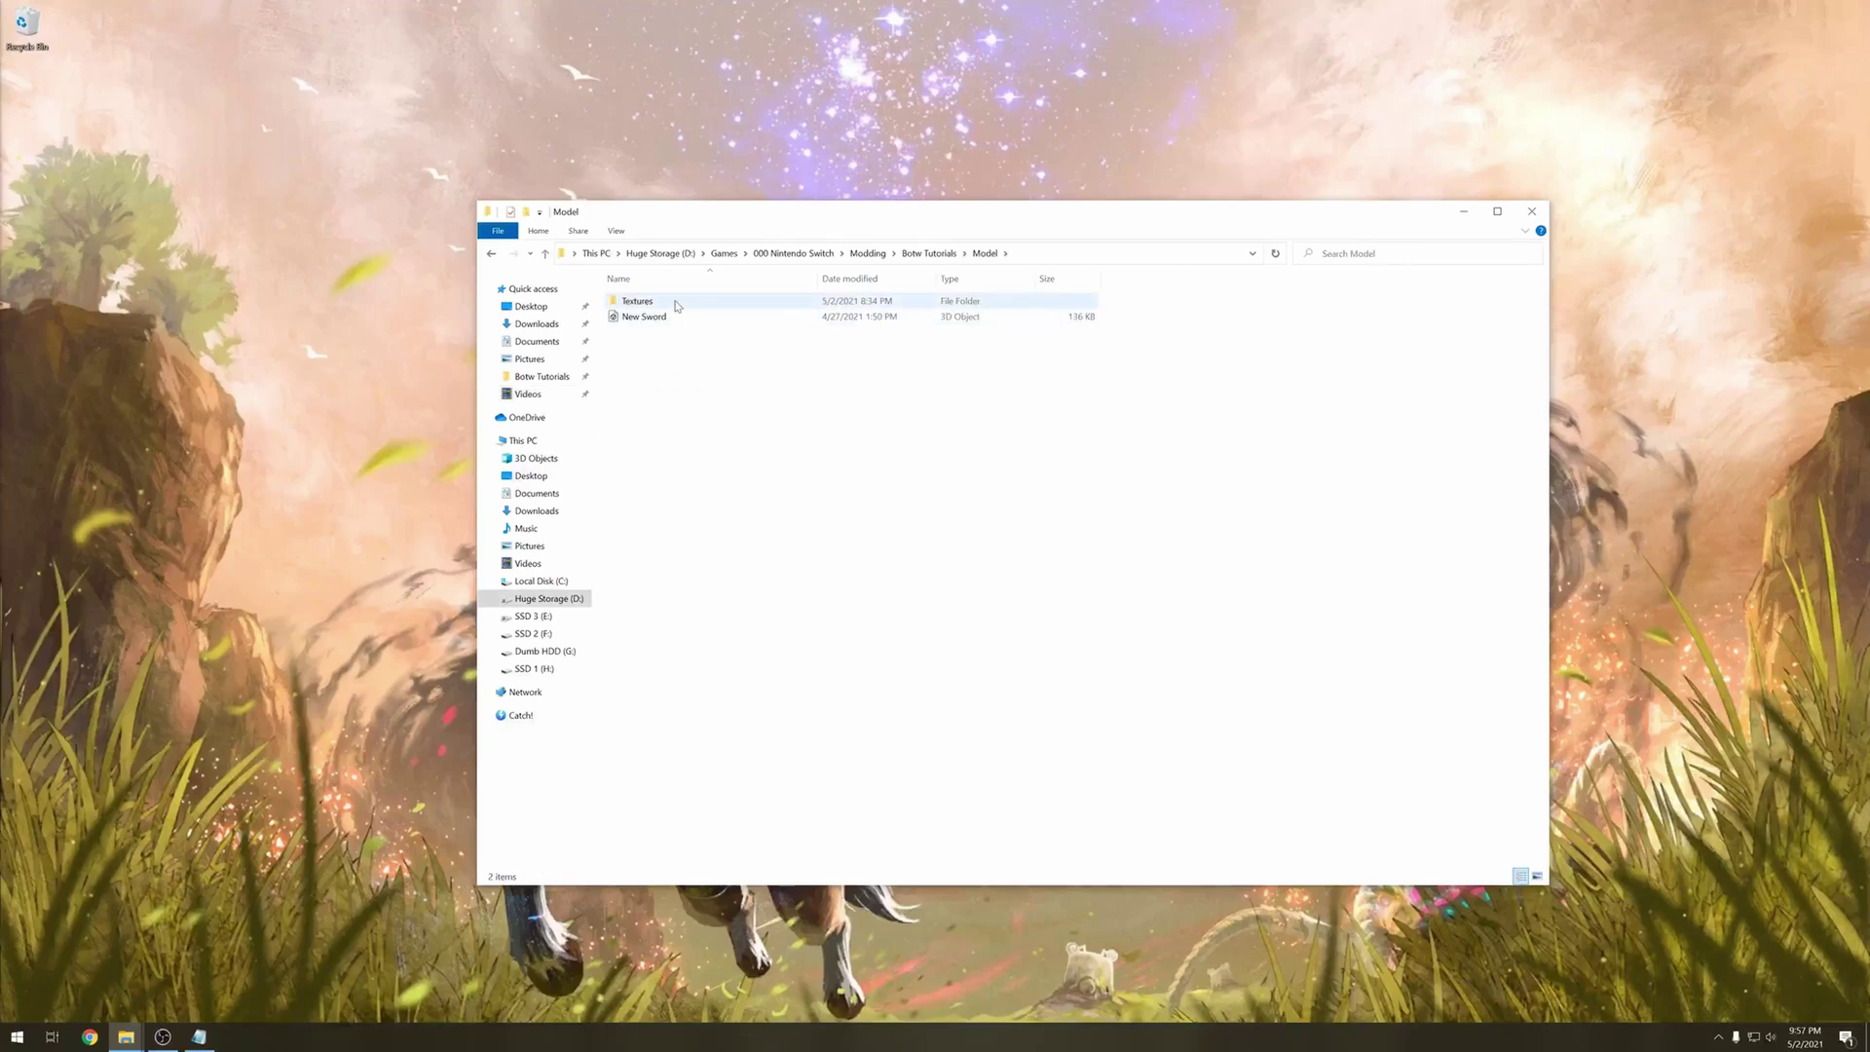
pyautogui.doubleClick(677, 304)
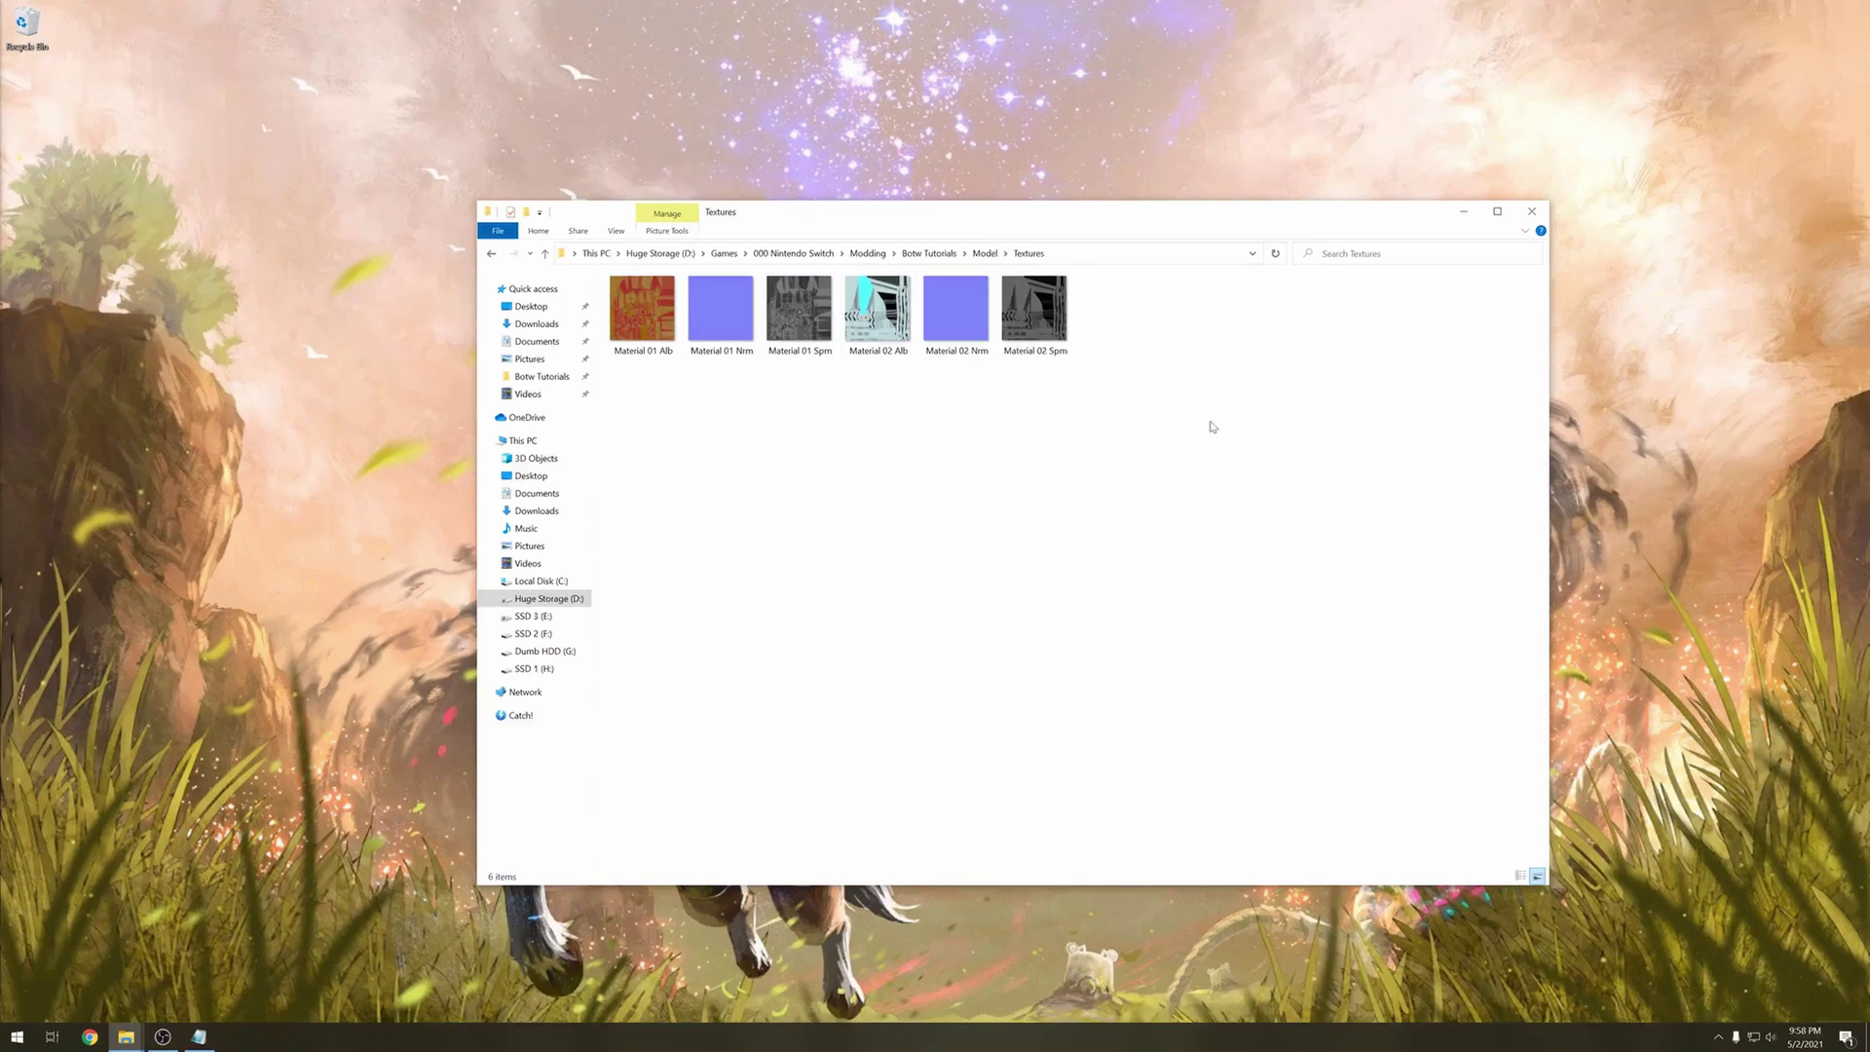
pyautogui.hotkey('alt', 'Left')
pyautogui.hotkey('alt', 'Left')
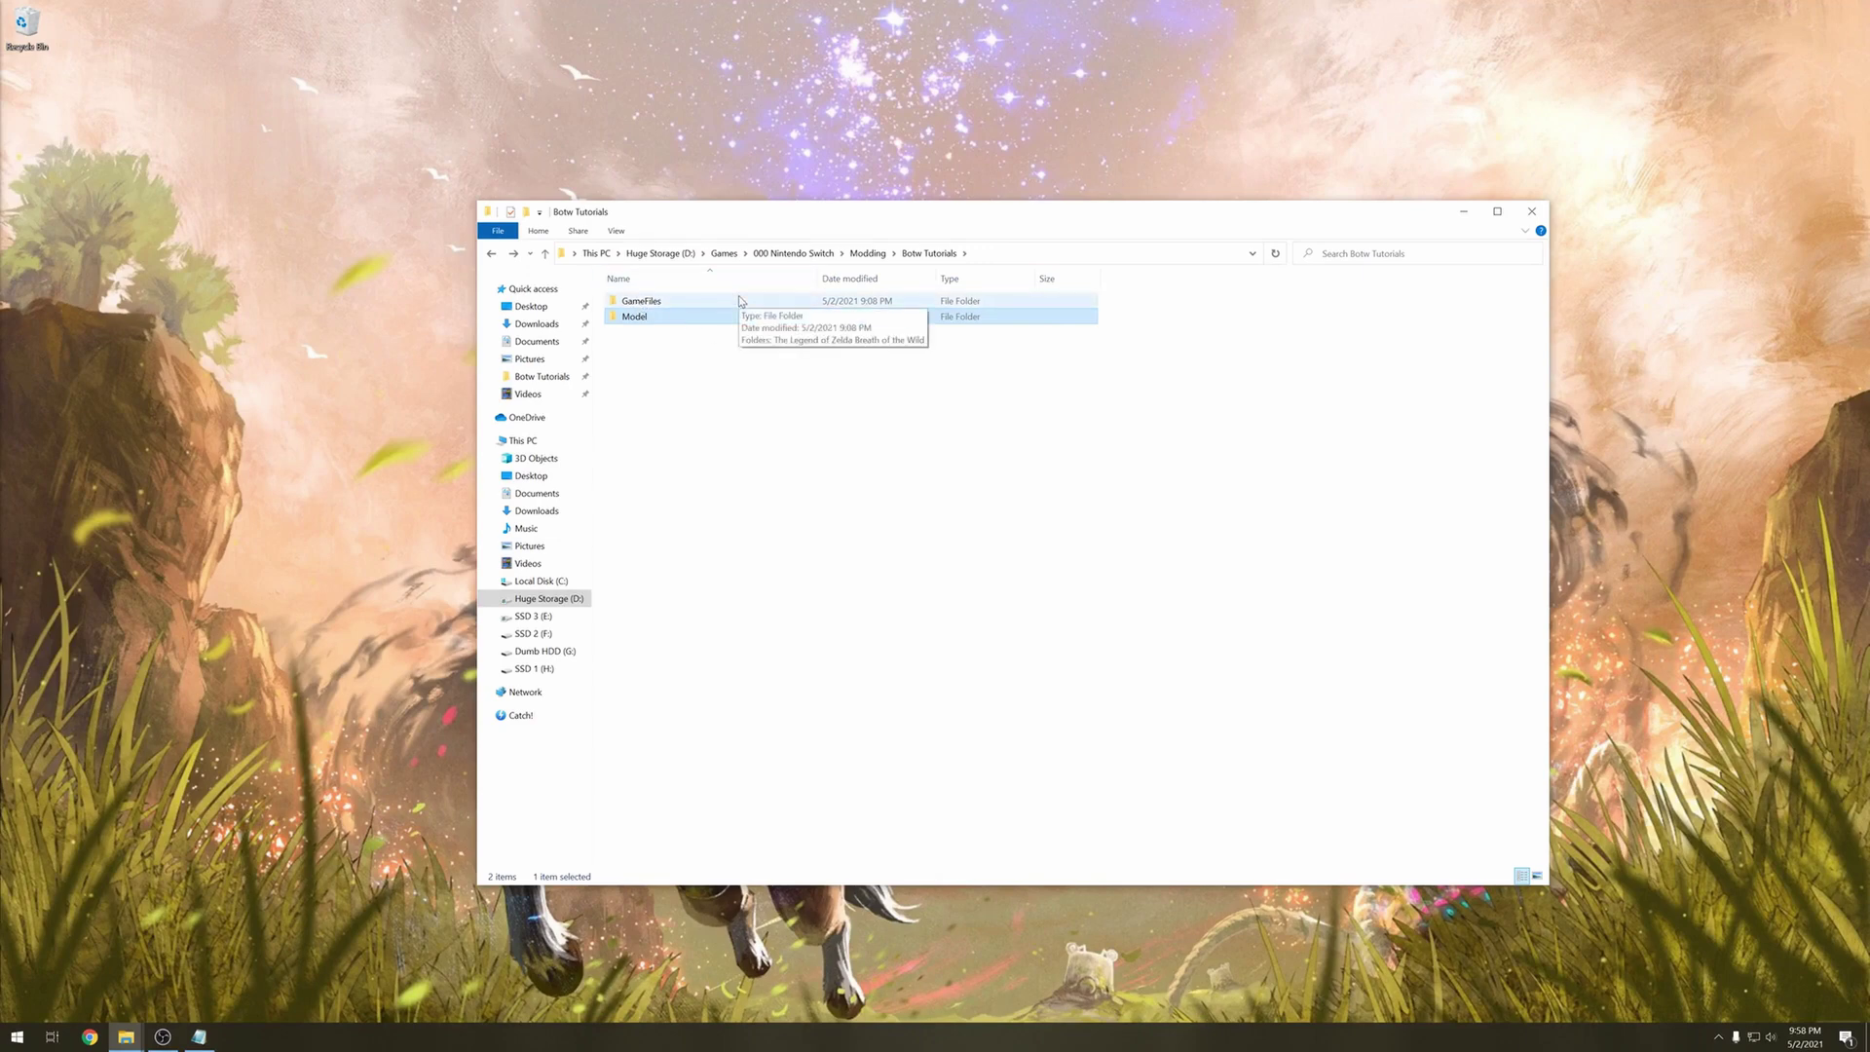
# Open the GameFiles folder and look over the base game, DLC and update data folders
pyautogui.doubleClick(739, 301)
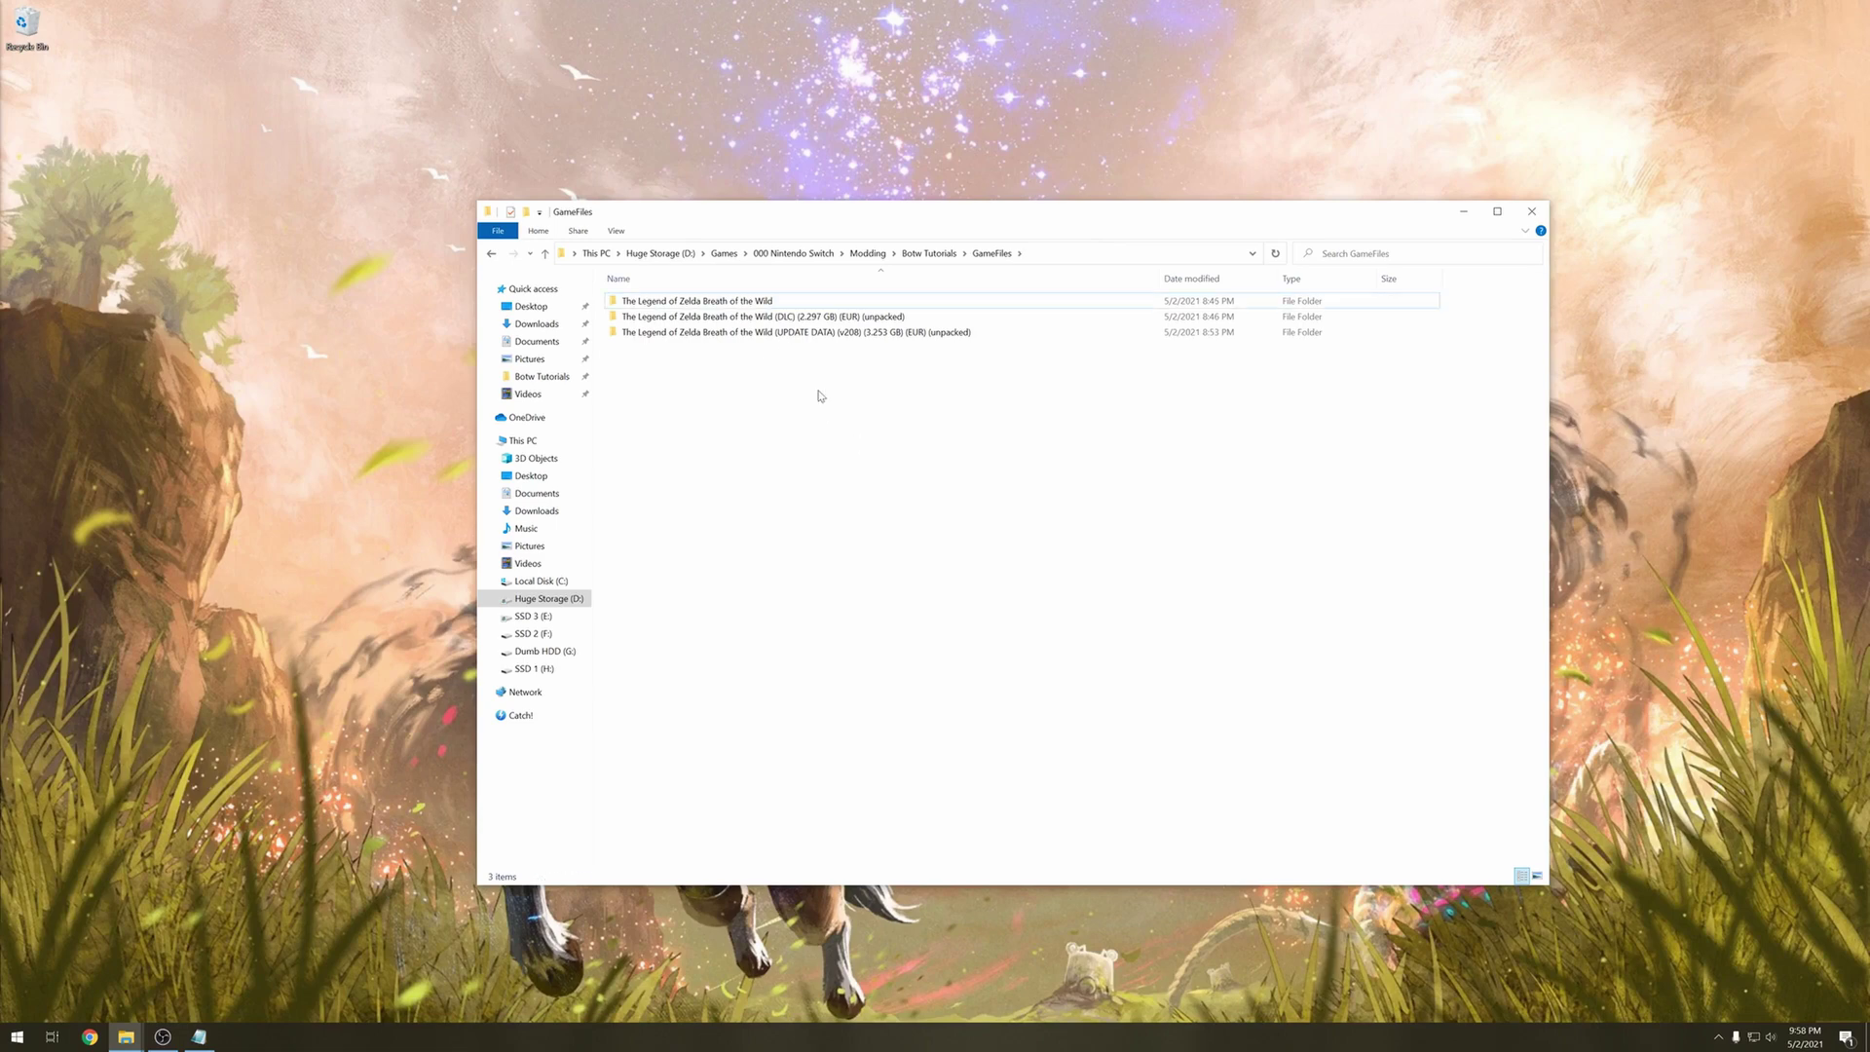
pyautogui.click(760, 302)
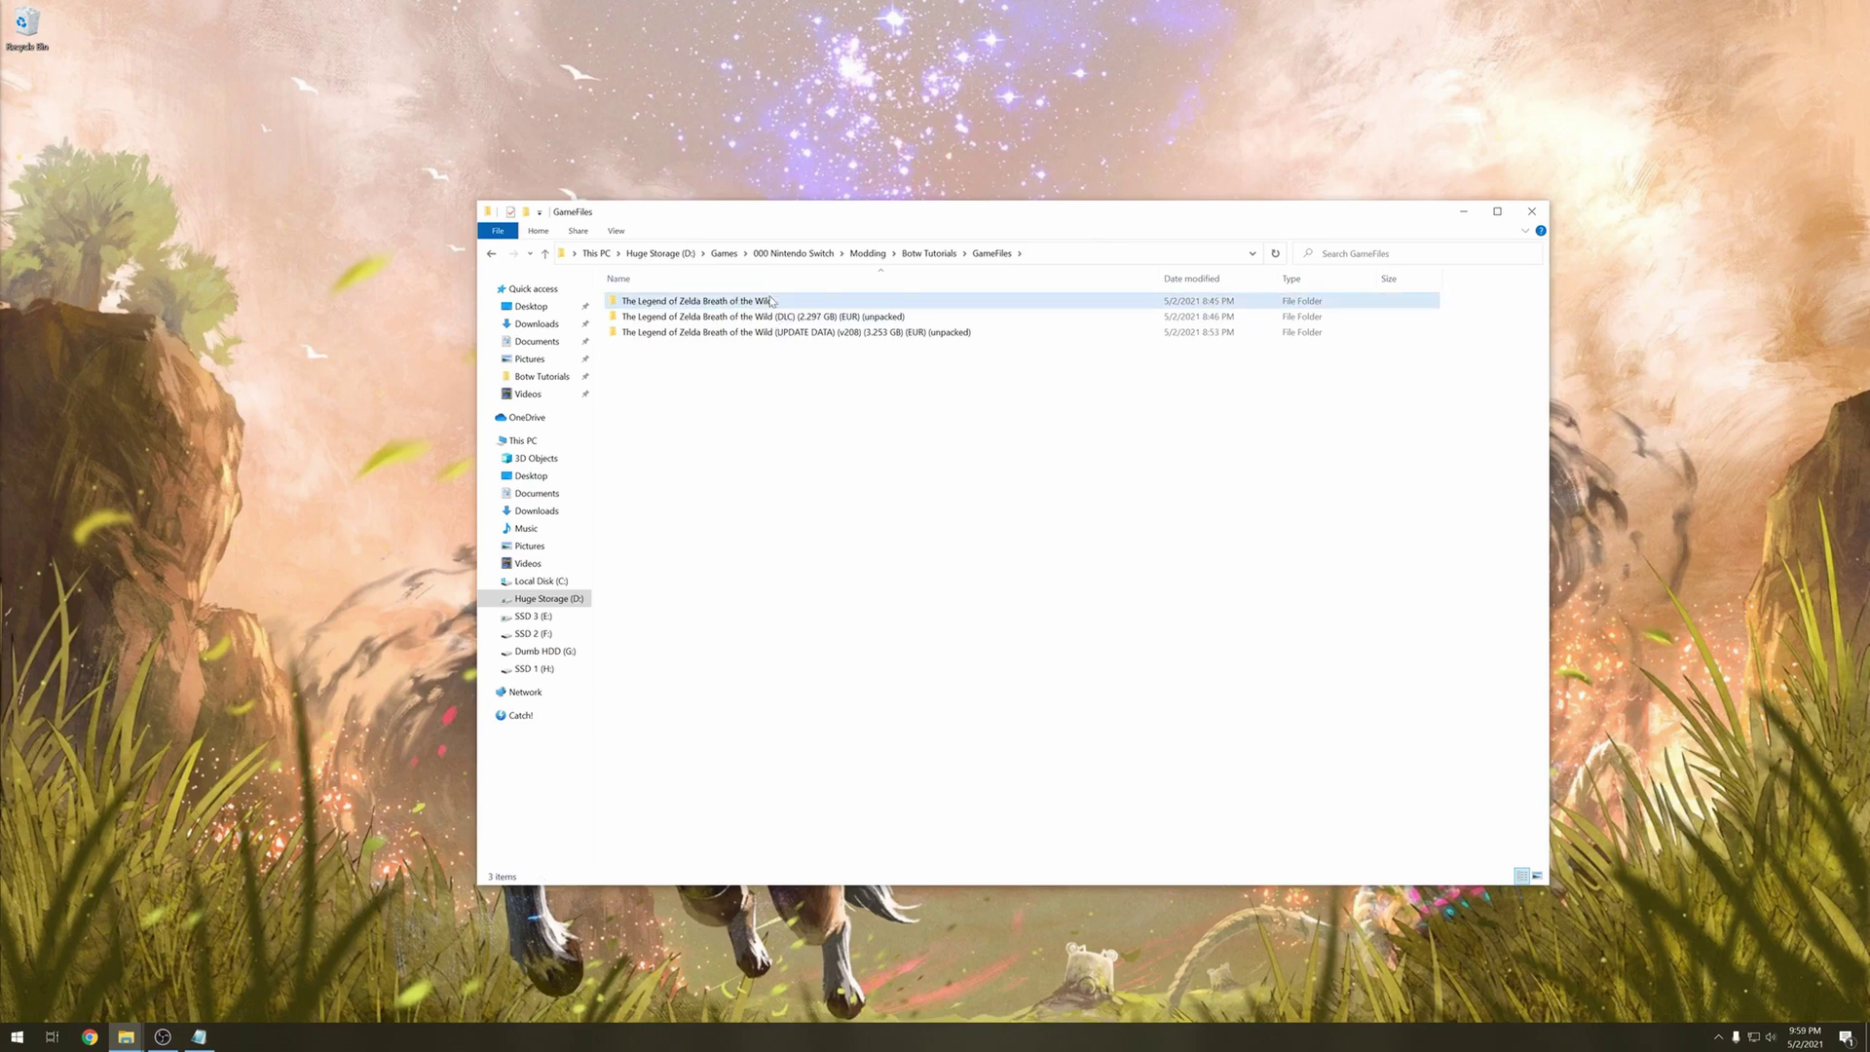
pyautogui.click(821, 336)
pyautogui.click(771, 319)
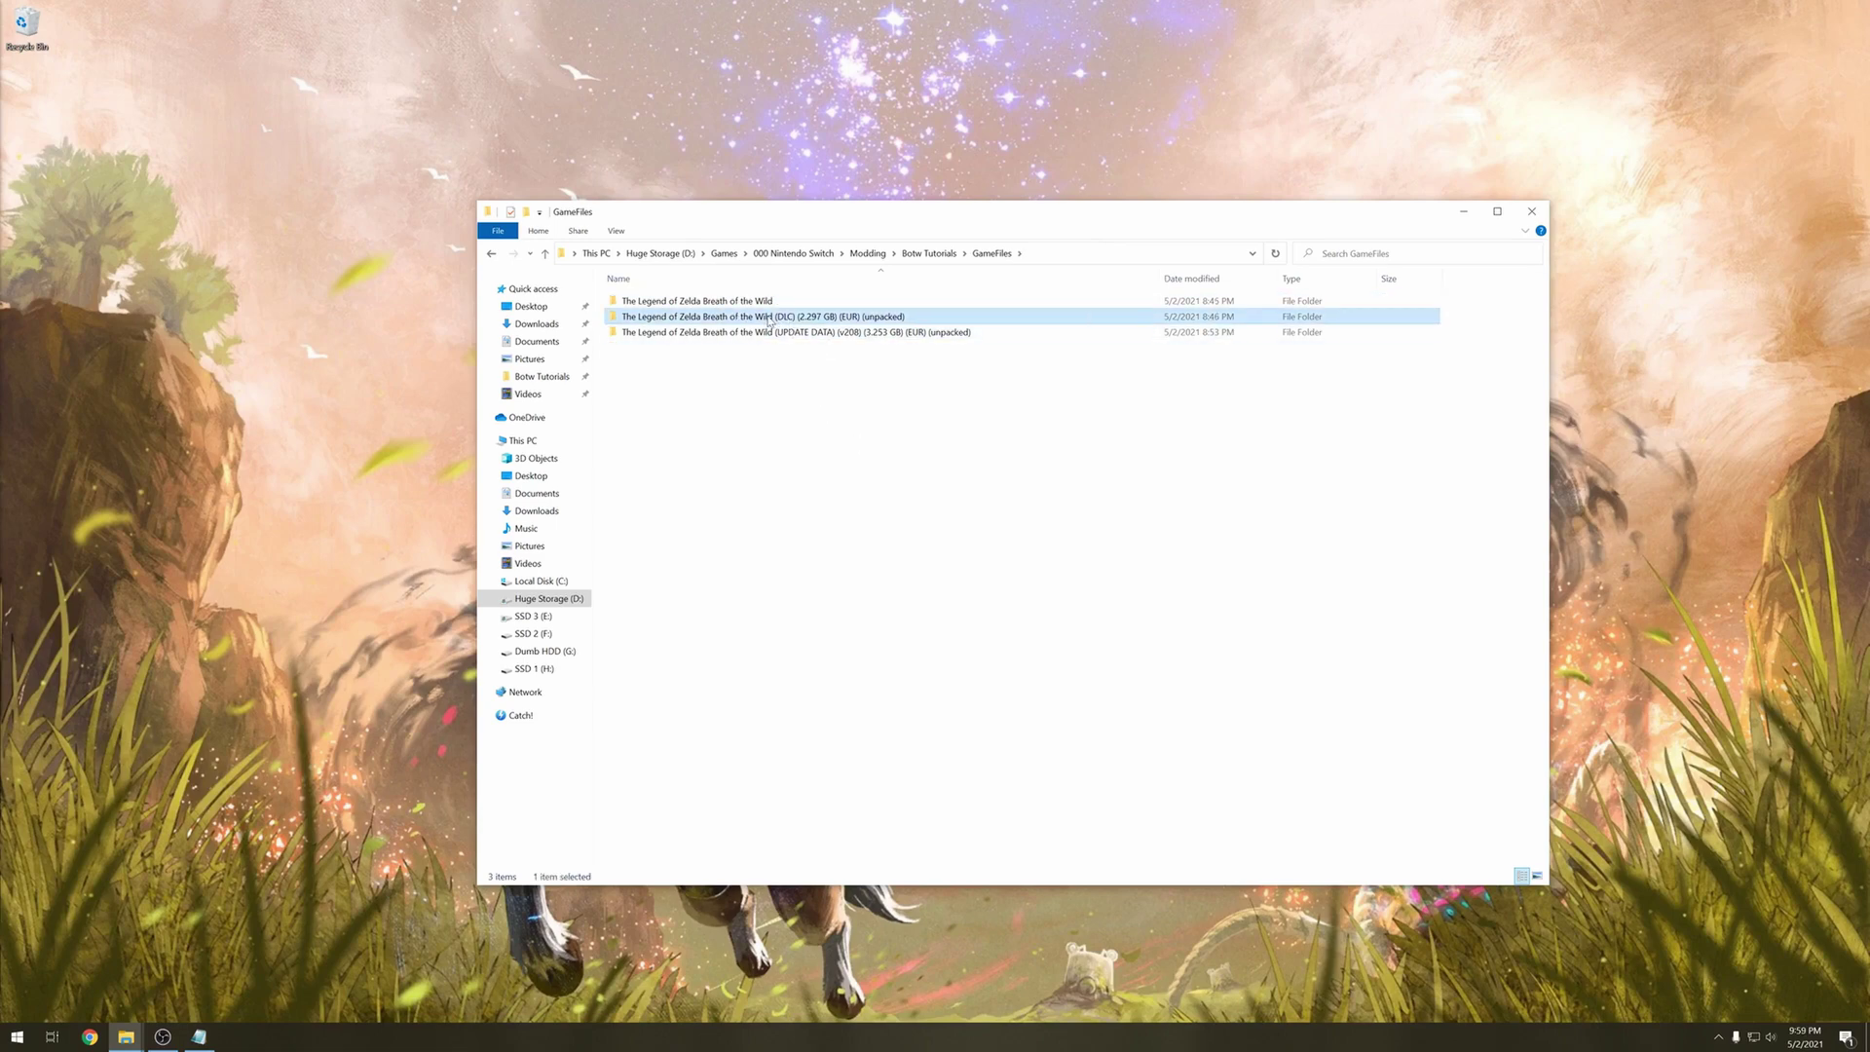
pyautogui.click(785, 452)
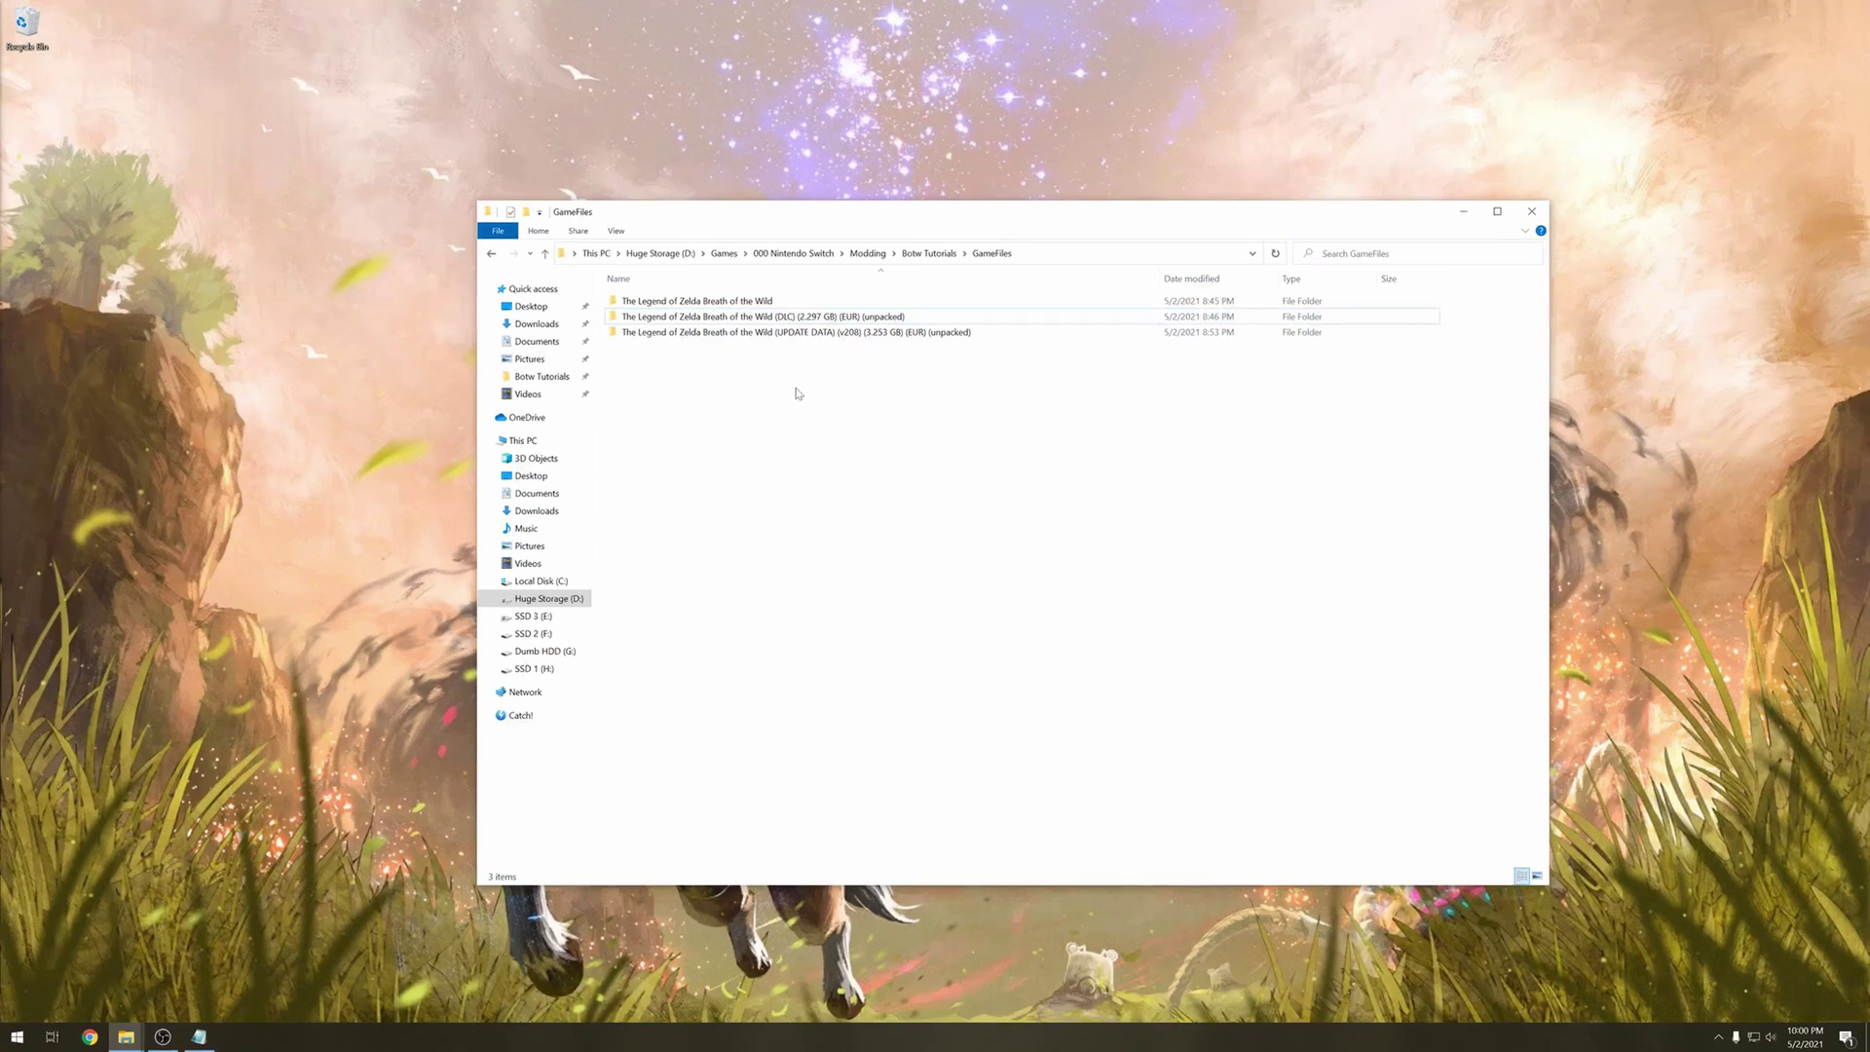
# Open the Model folder inside the content folder of the Breath of the Wild update data
pyautogui.doubleClick(694, 335)
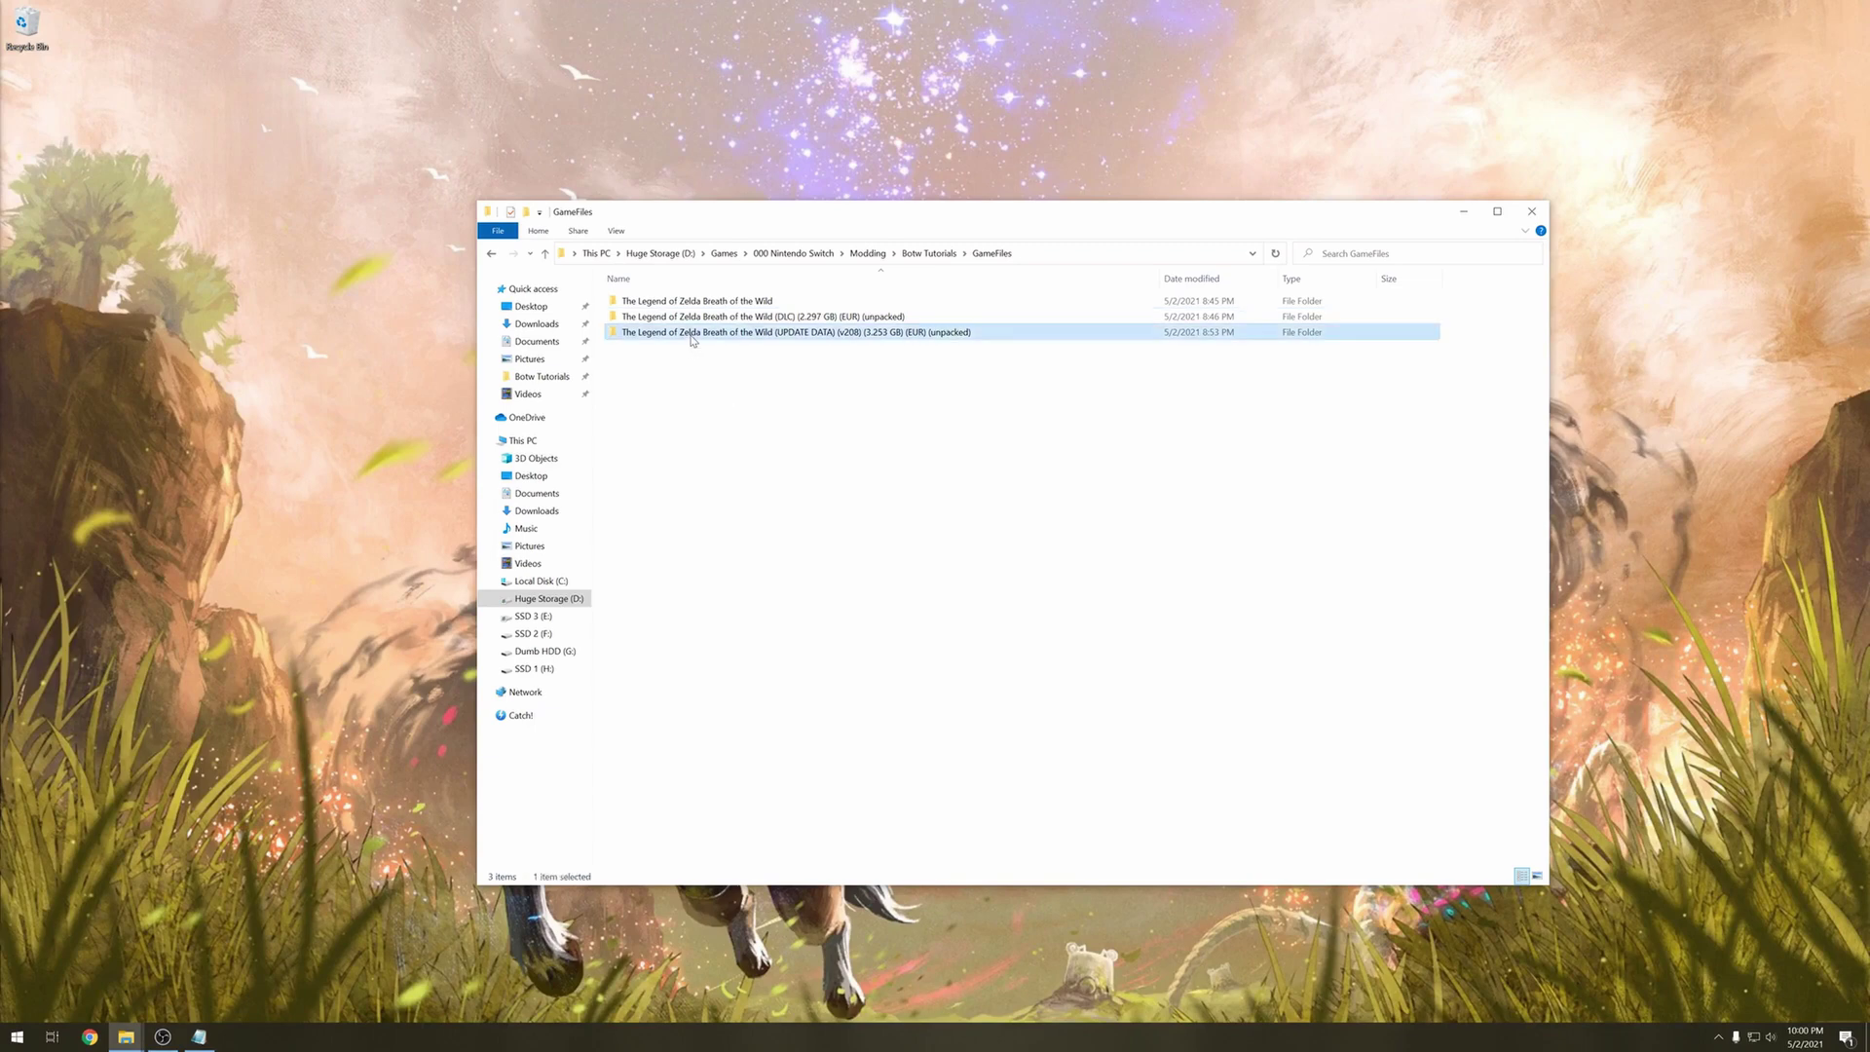
pyautogui.click(672, 316)
pyautogui.doubleClick(672, 317)
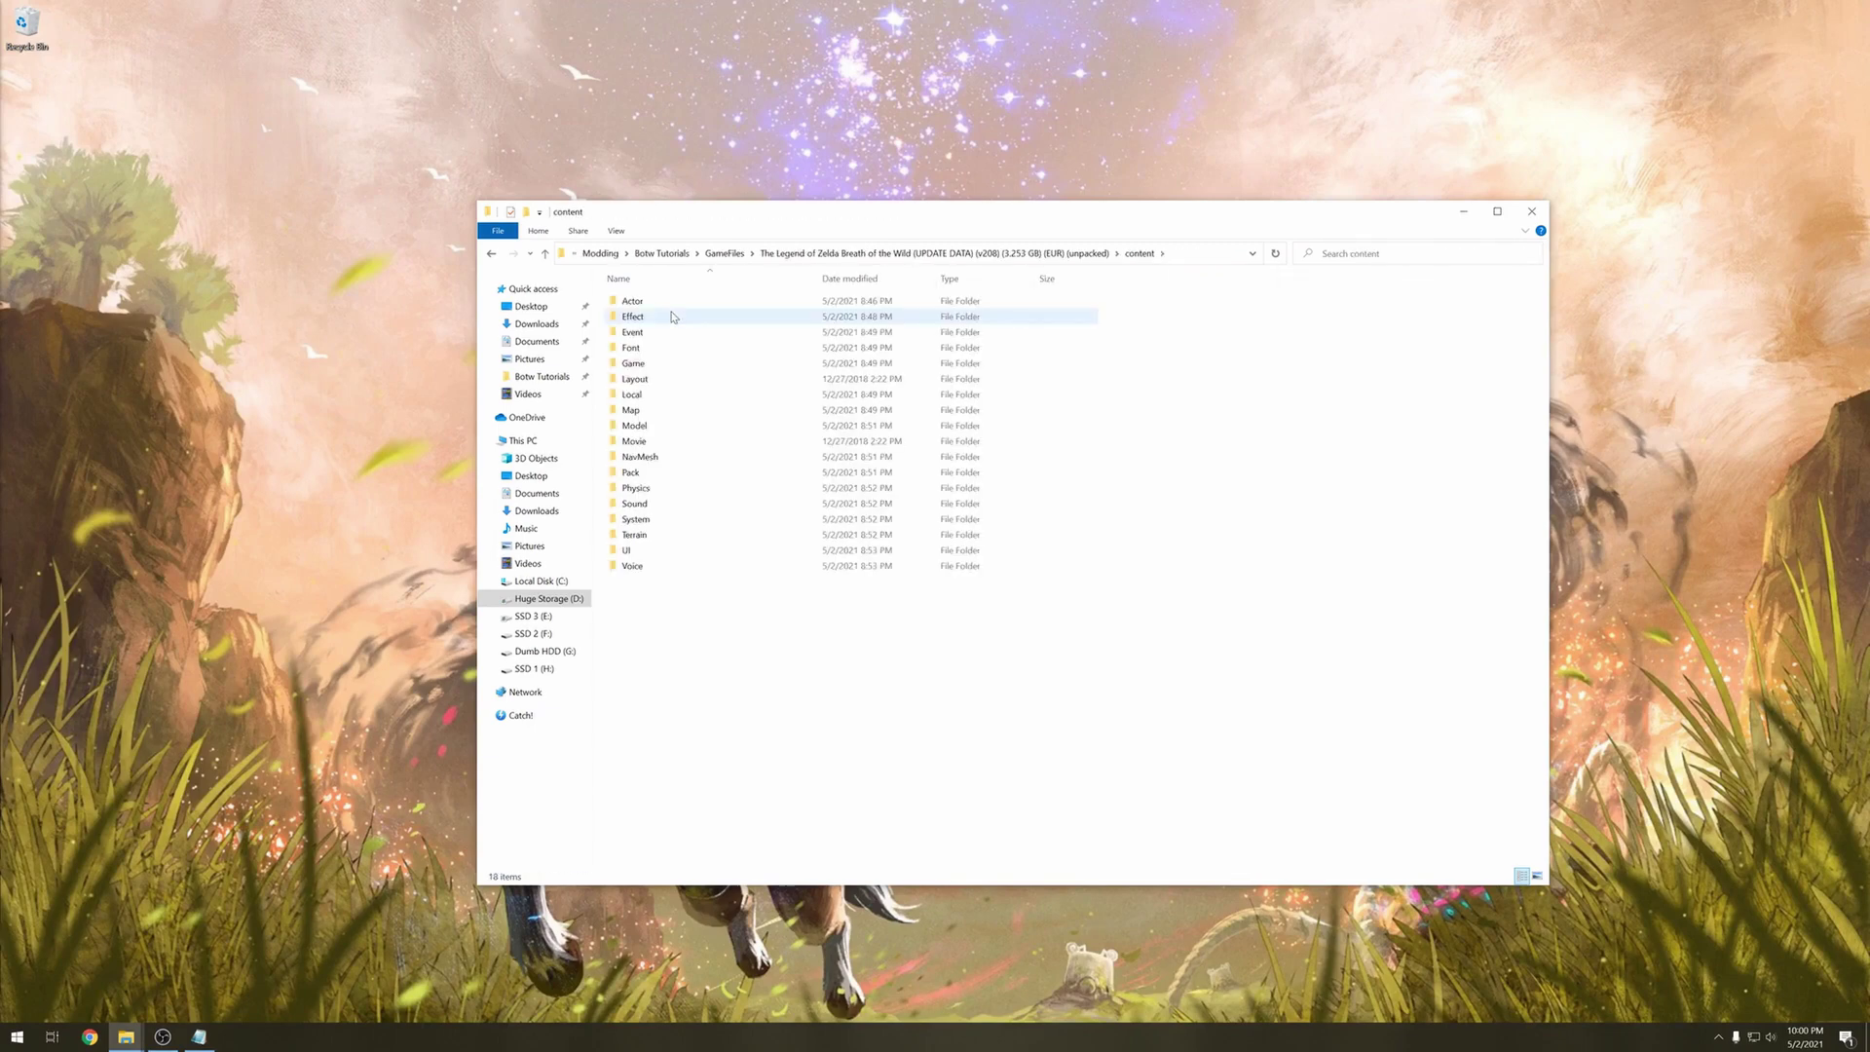
pyautogui.doubleClick(658, 429)
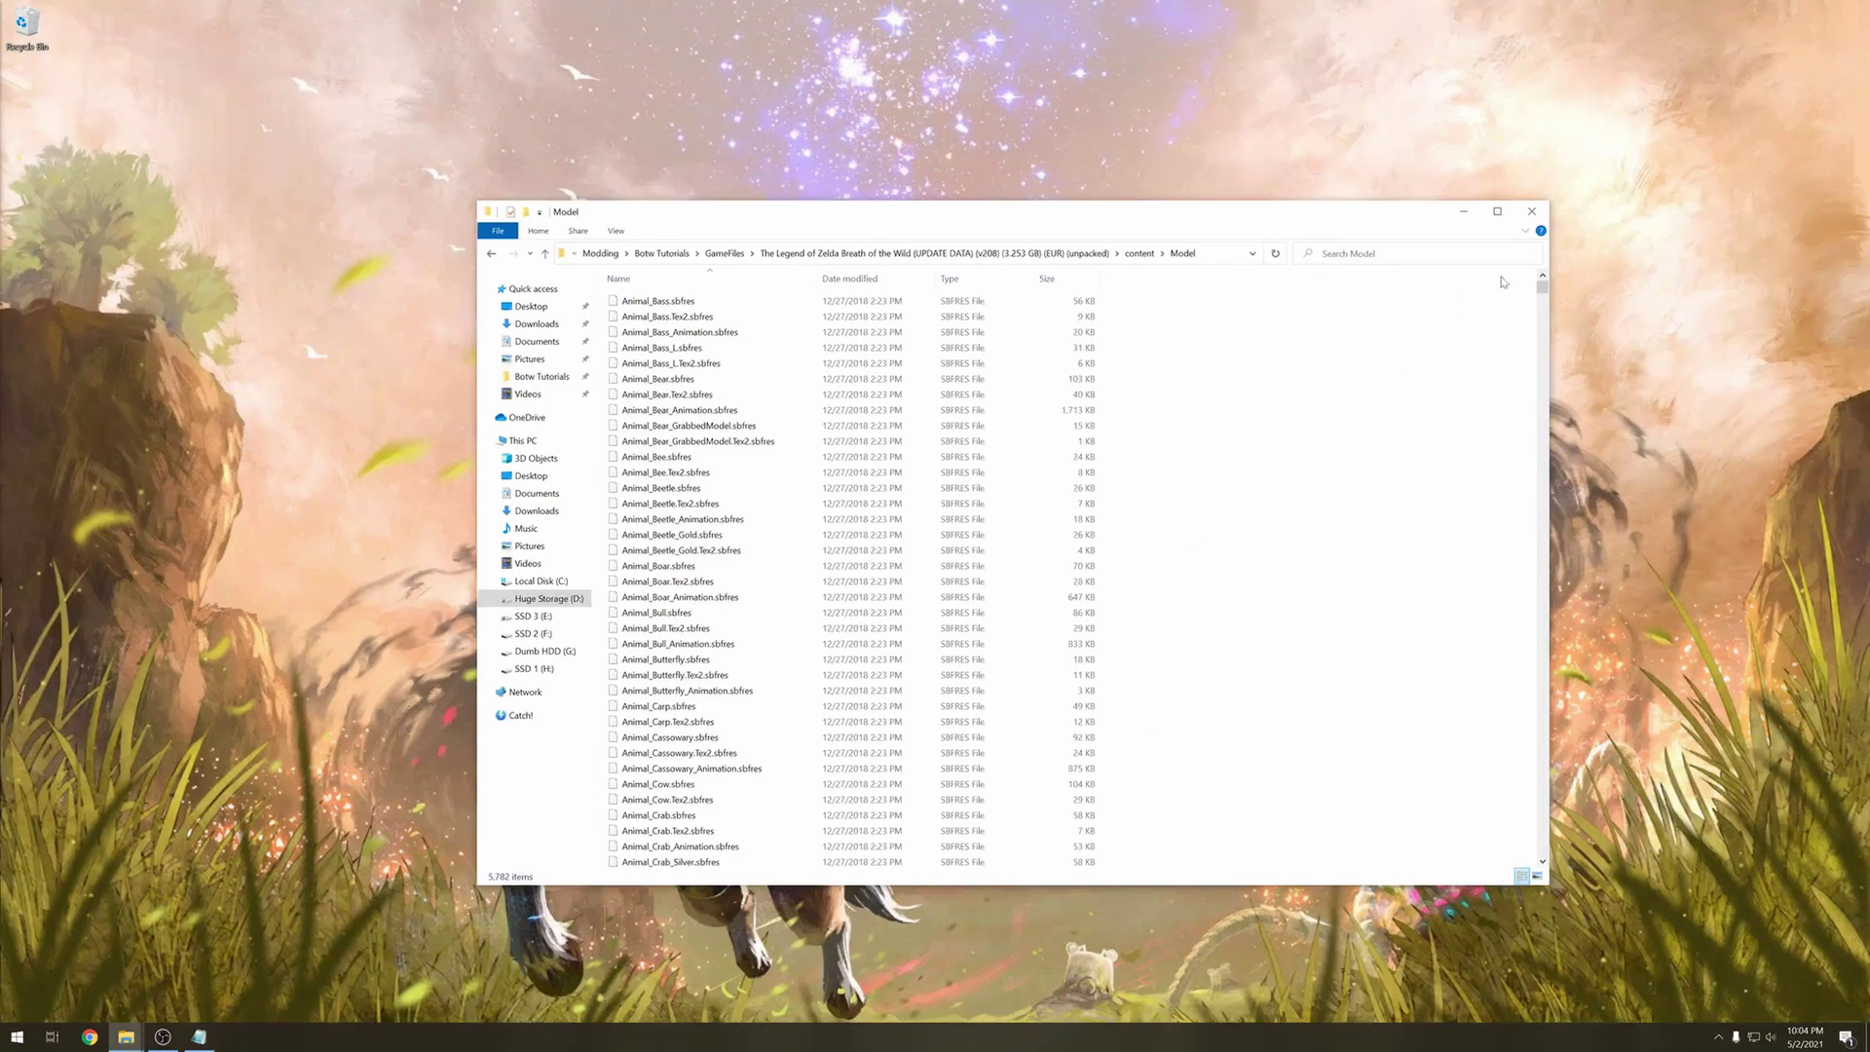
# Copy Weapon_Sword_001.sbfres and Weapon_Sword_001.Tex2.sbfres from the update data's Model folder
pyautogui.moveTo(1543, 287); pyautogui.dragTo(1549, 873)
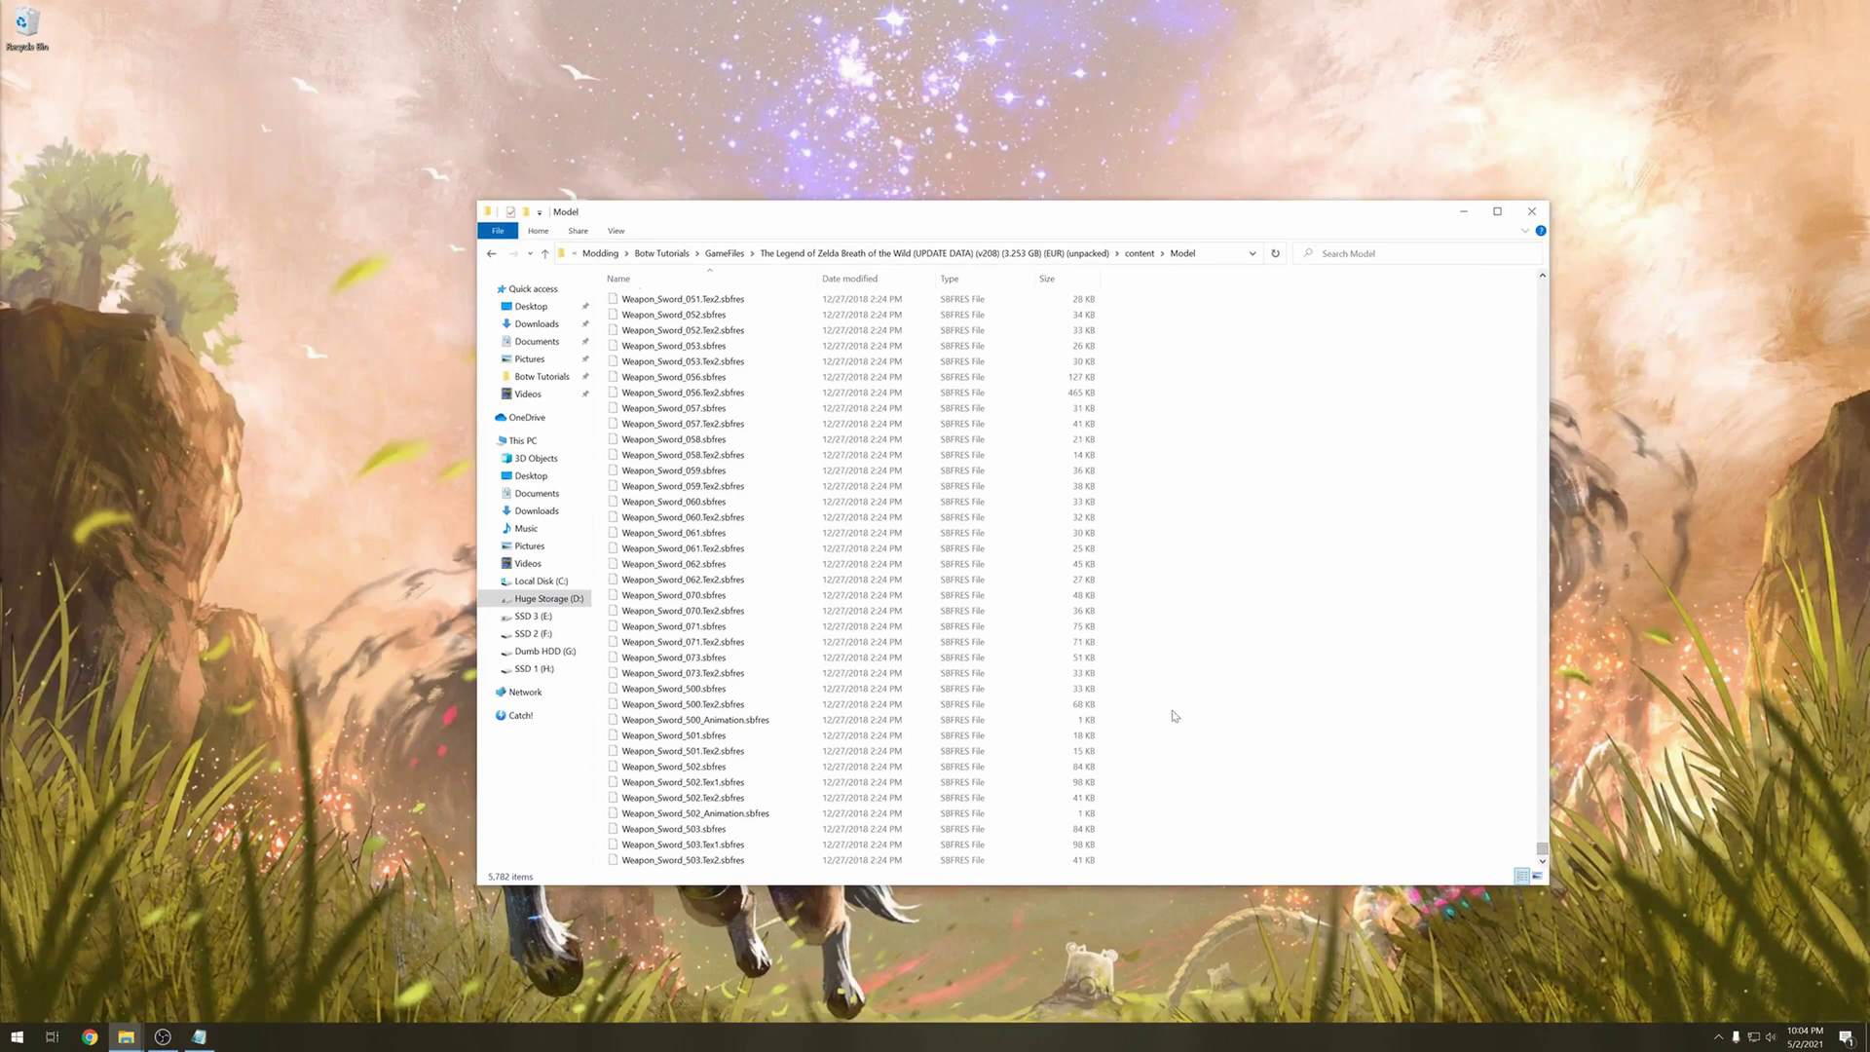
pyautogui.scroll(6, 1224, 722)
pyautogui.scroll(20, 1224, 723)
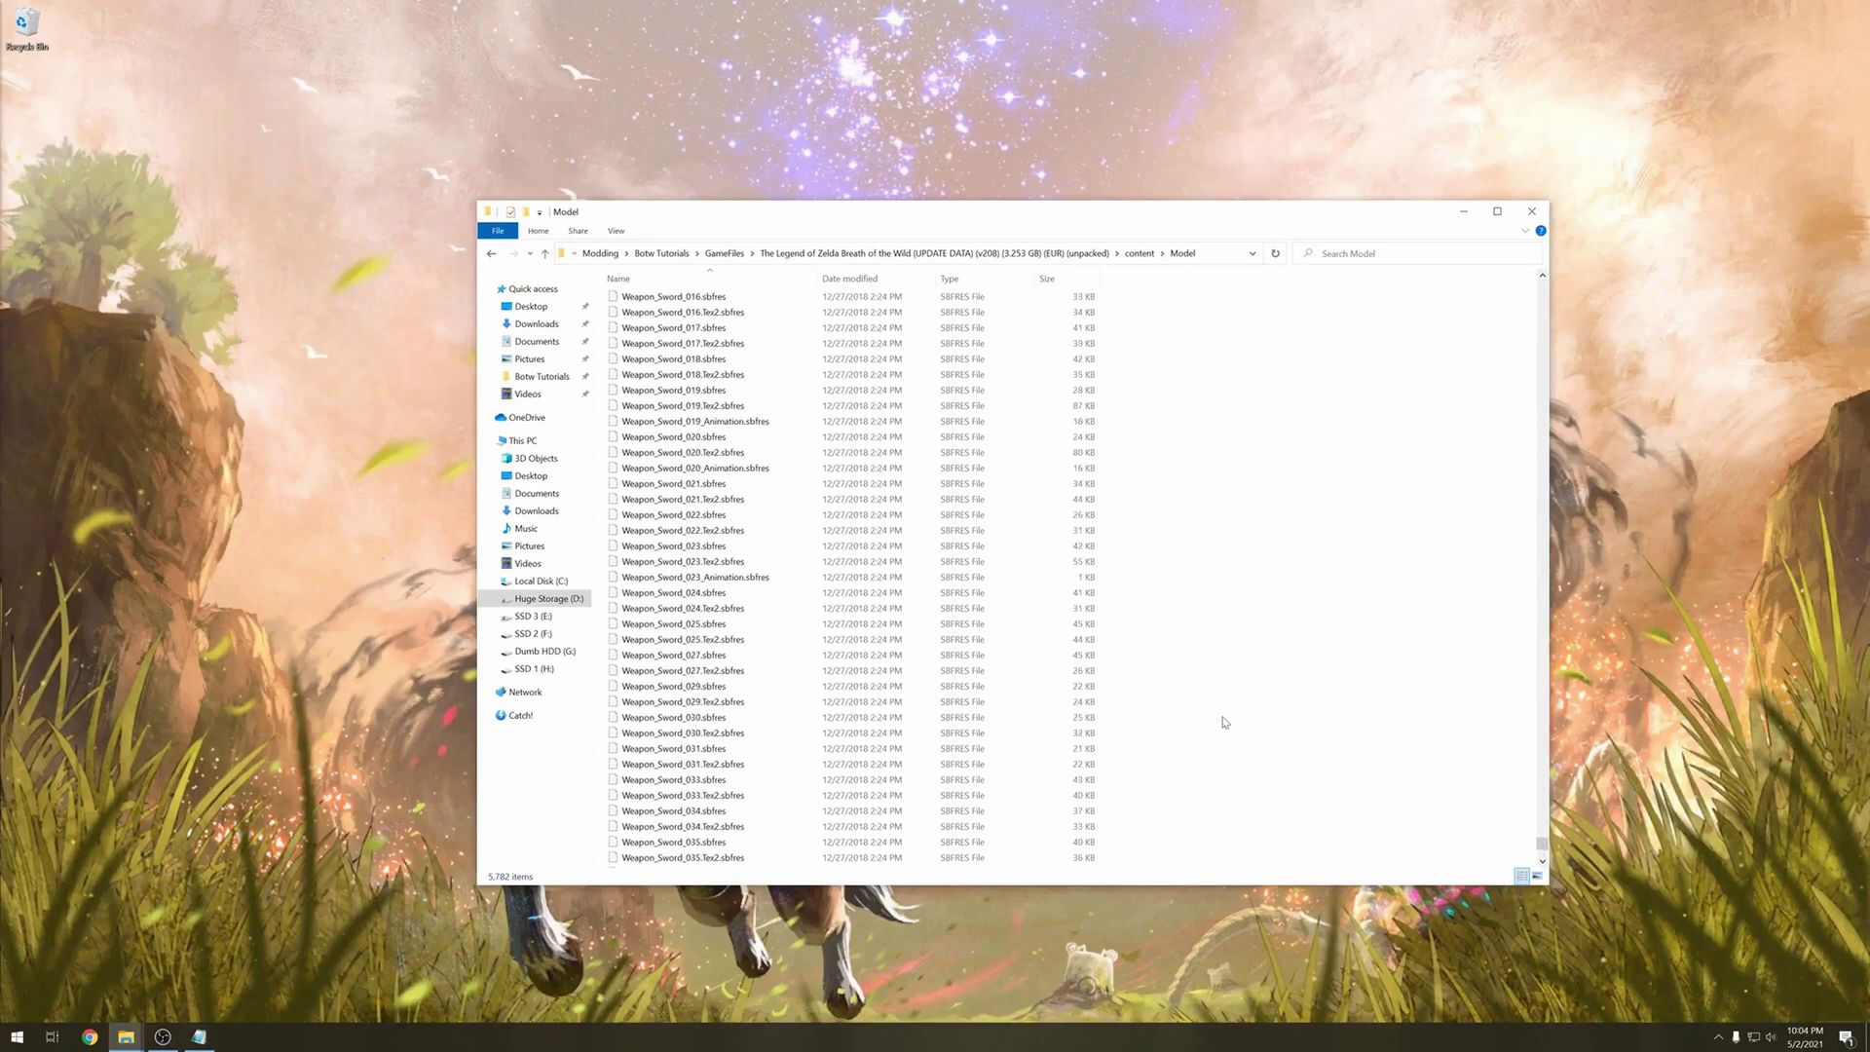
pyautogui.scroll(7, 1224, 722)
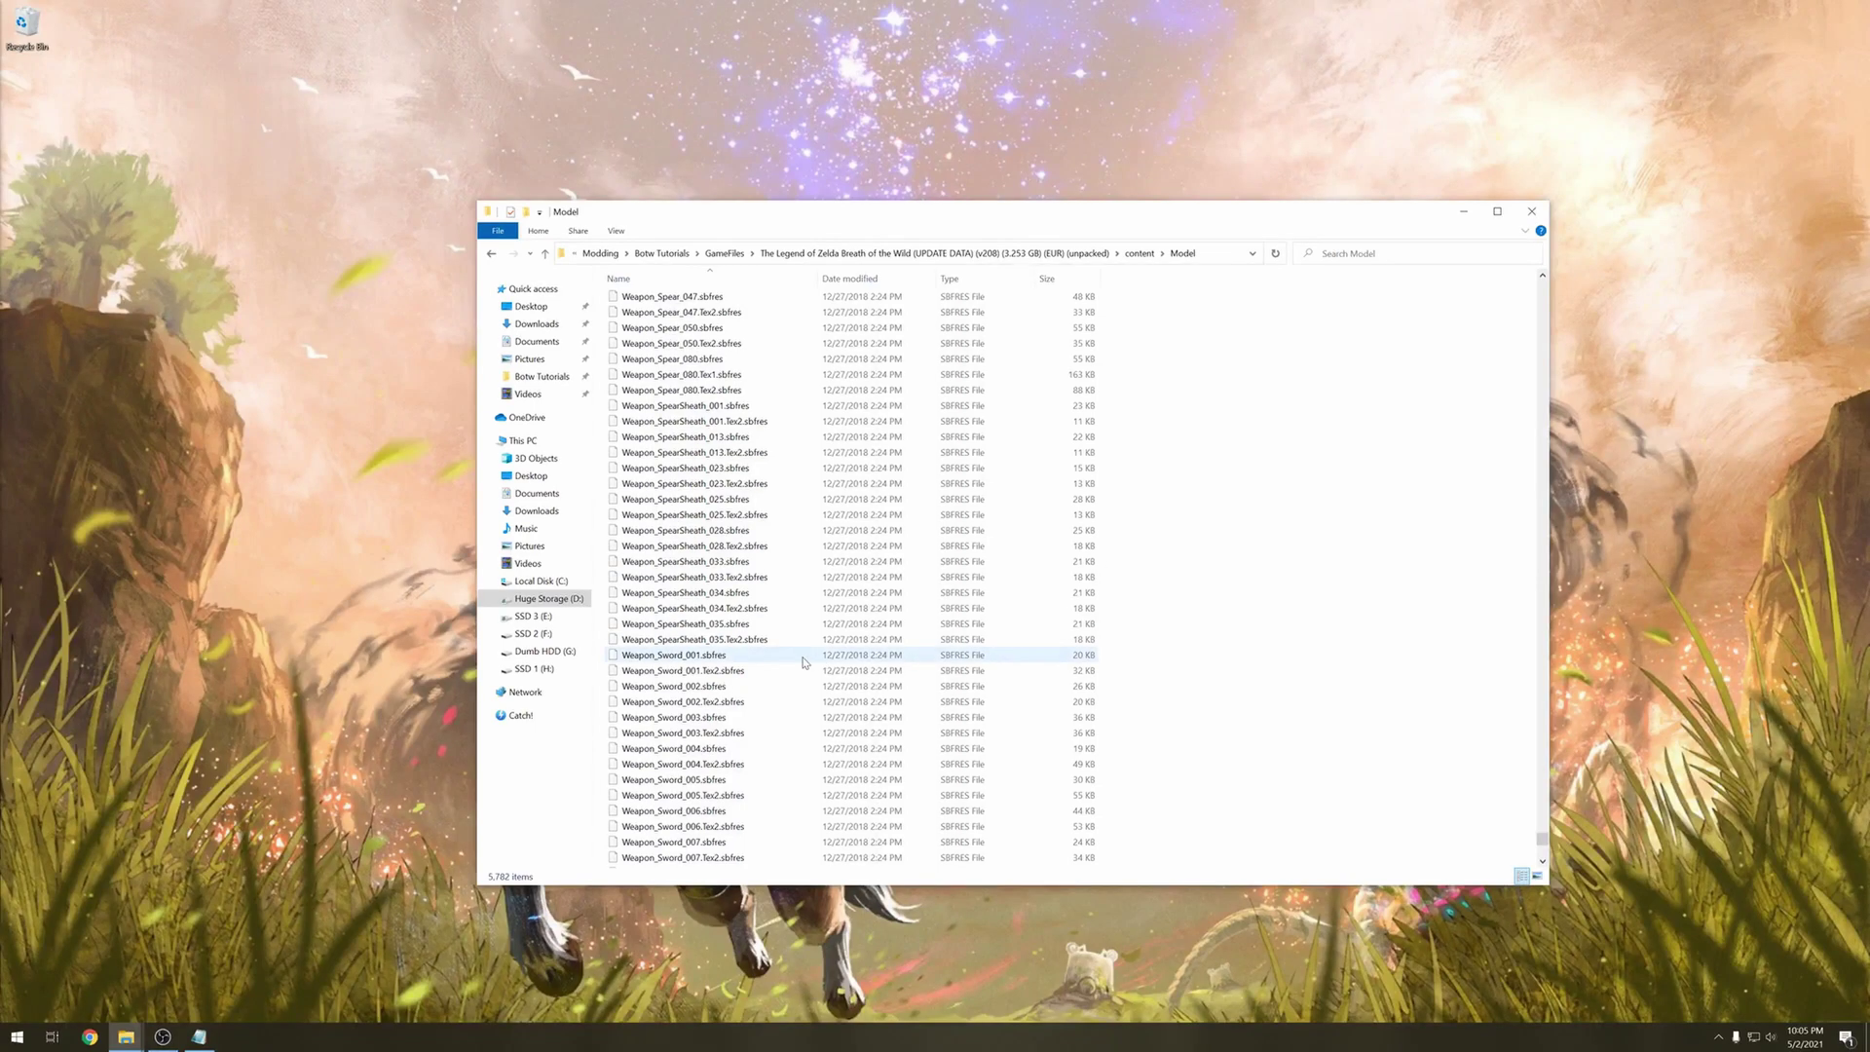
pyautogui.click(806, 656)
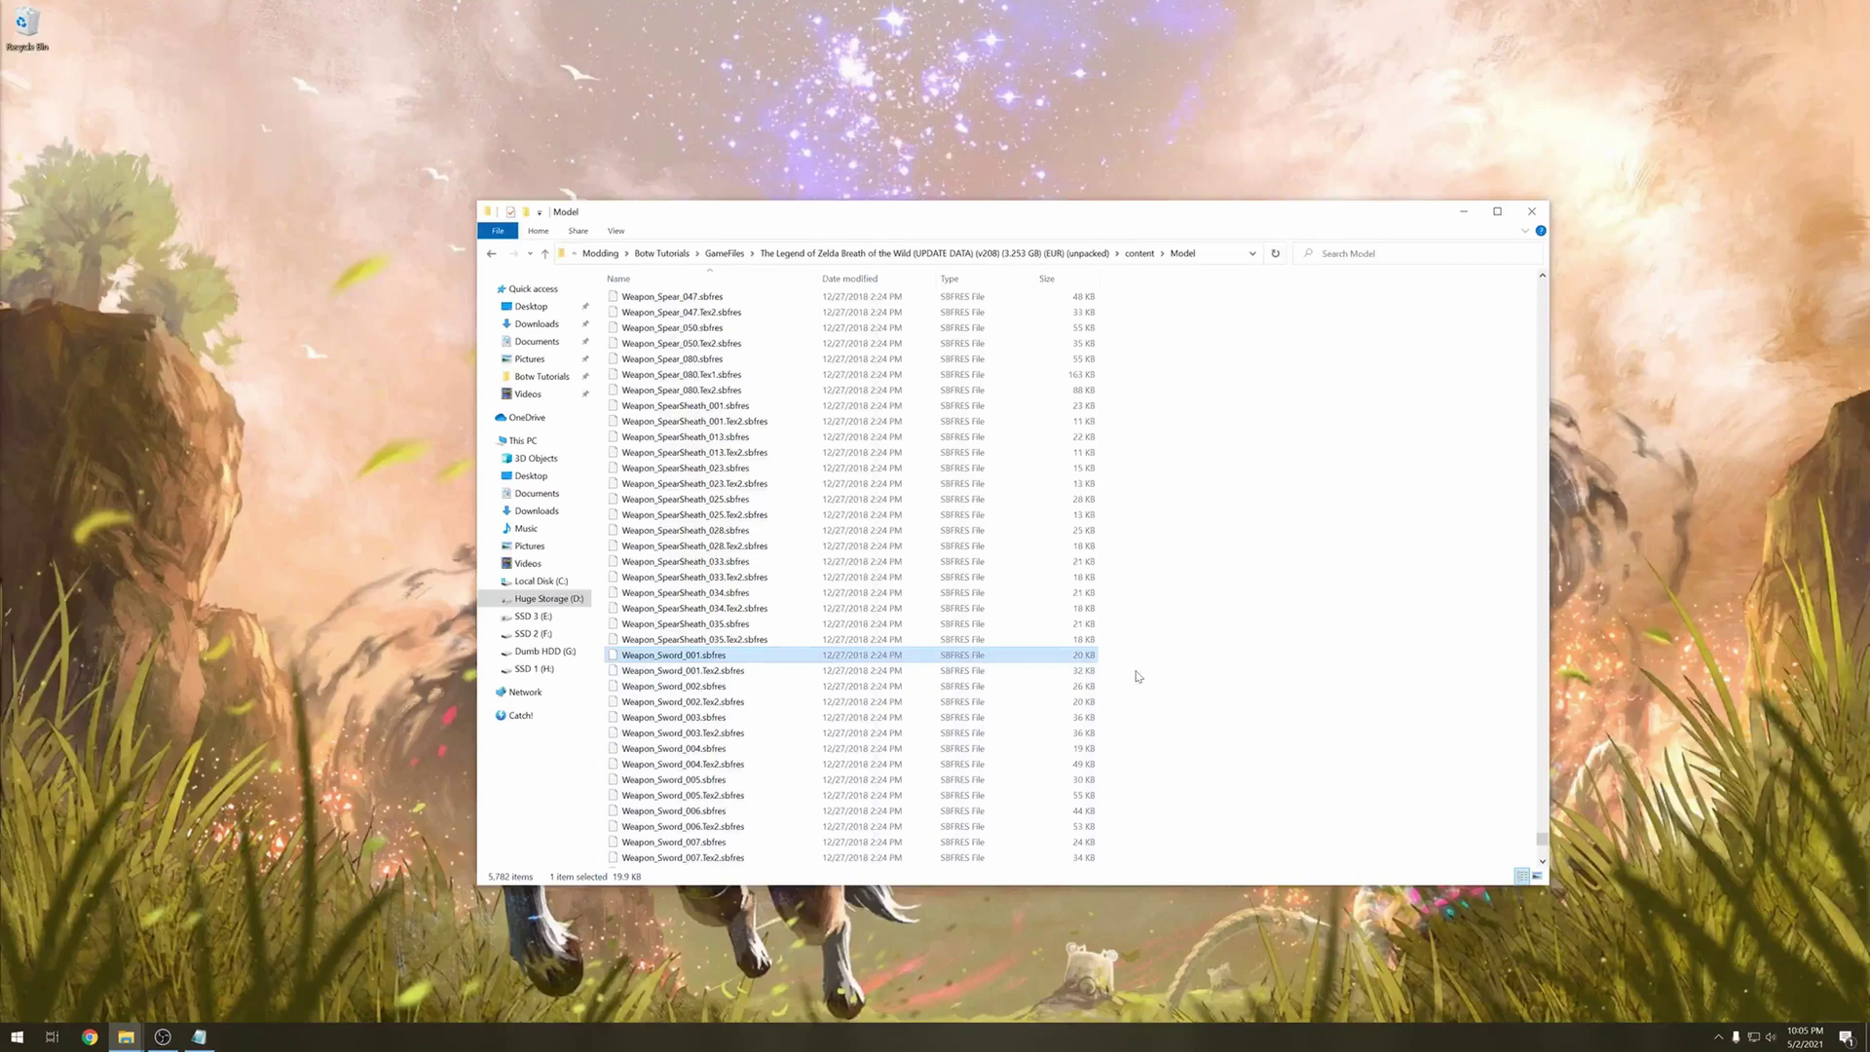
pyautogui.keyDown('ctrl'); pyautogui.click(753, 672); pyautogui.keyUp('ctrl')
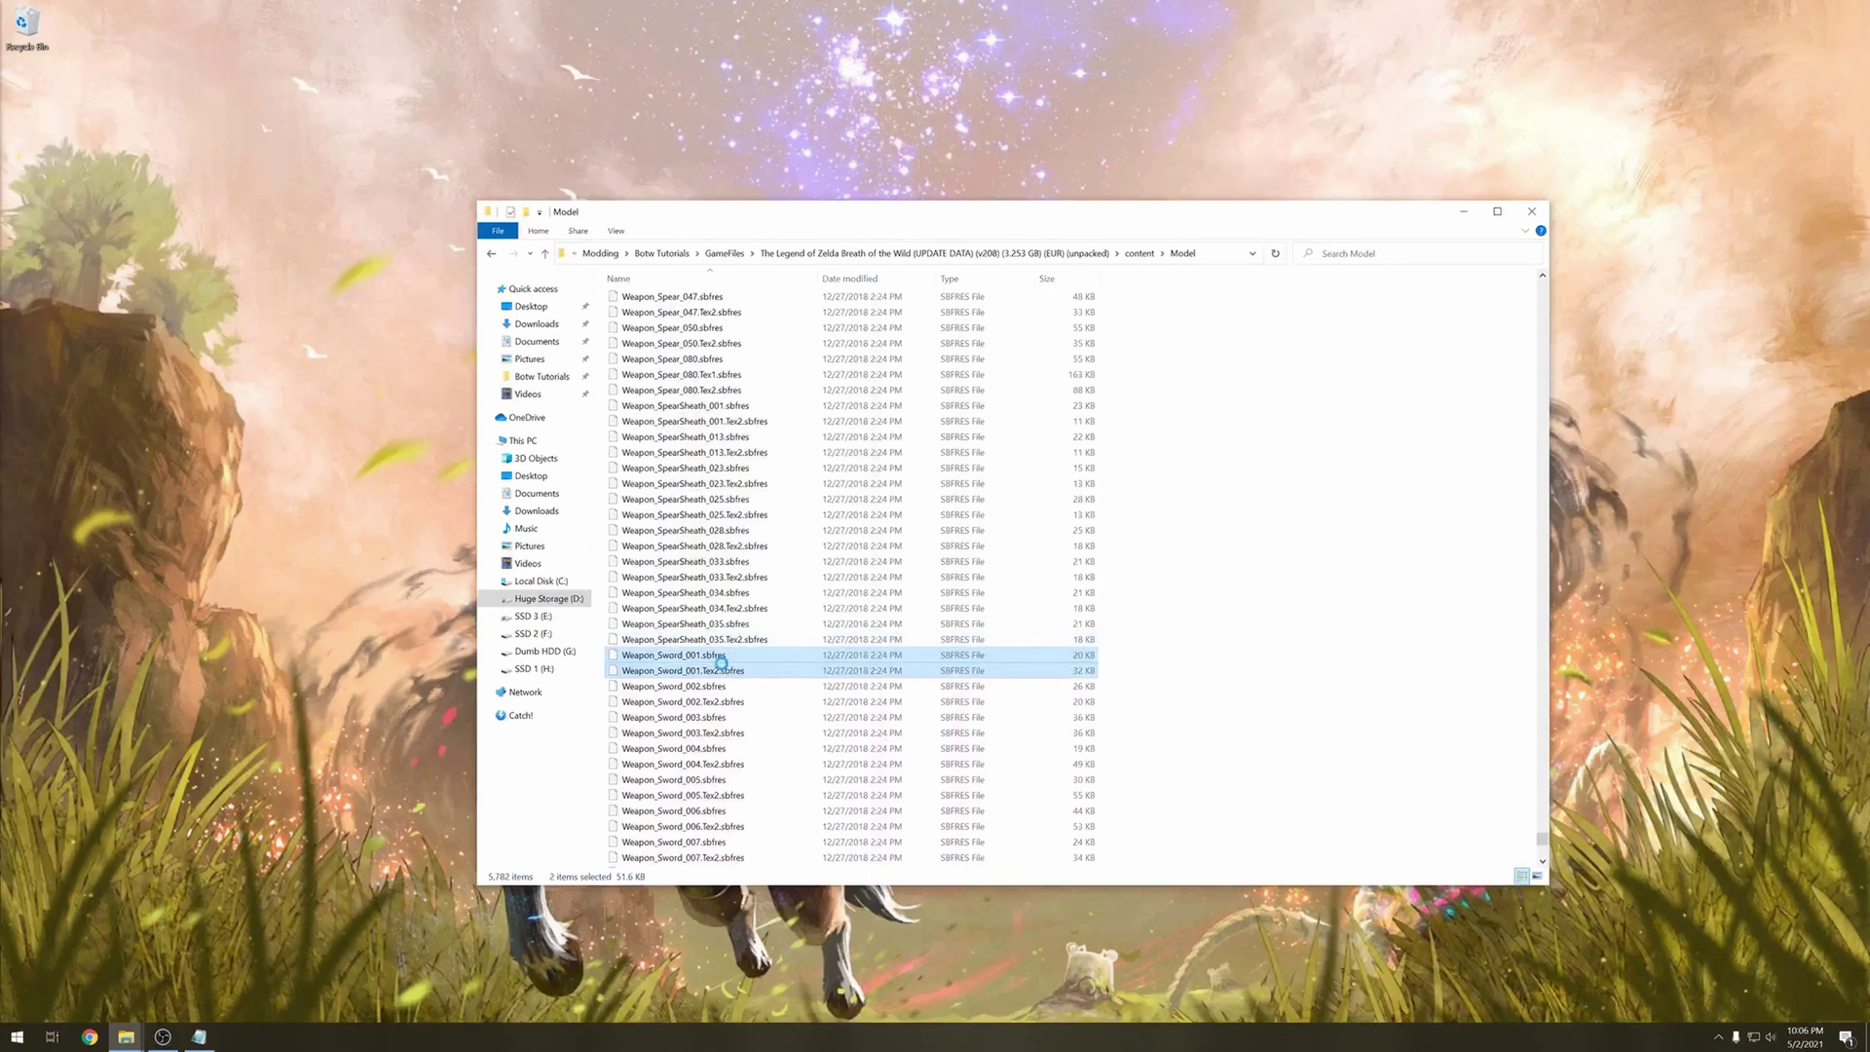
pyautogui.rightClick(722, 670)
pyautogui.click(829, 578)
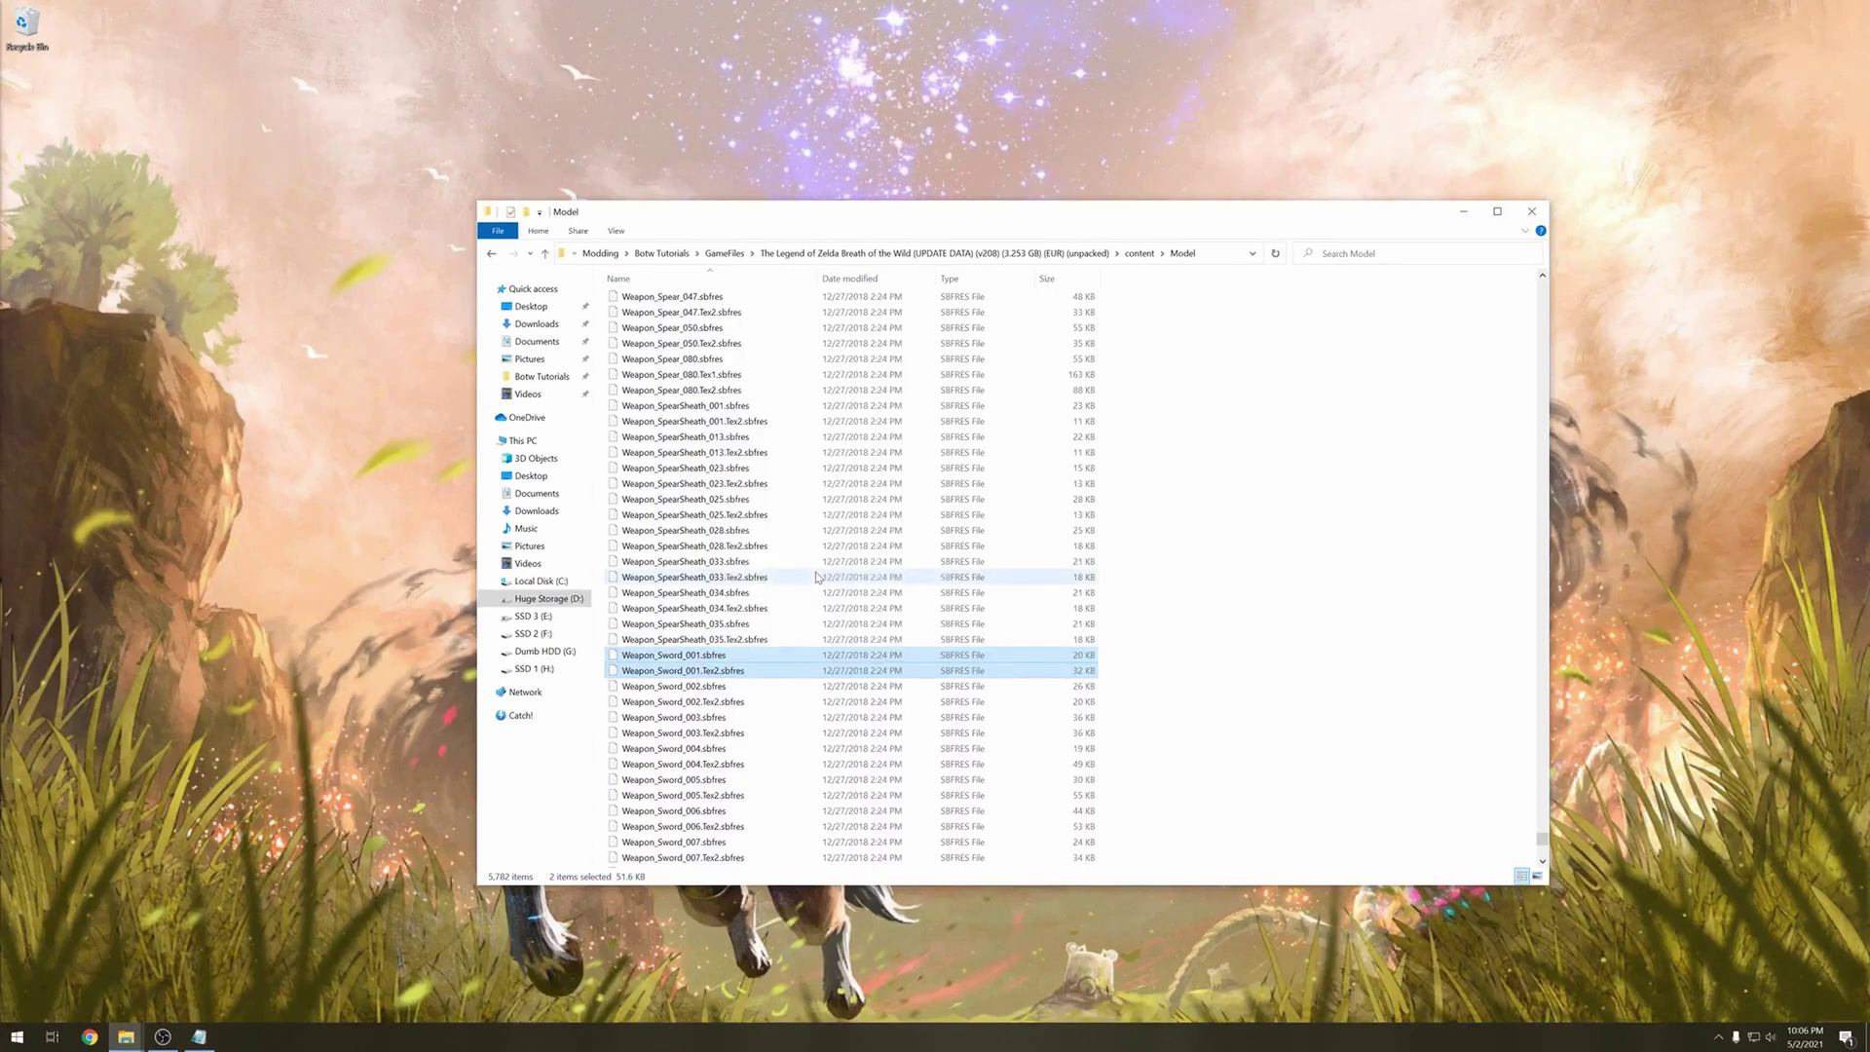
# Create a folder named Tutorial in Botw Tutorials and paste the two copied sword files into it
pyautogui.click(657, 255)
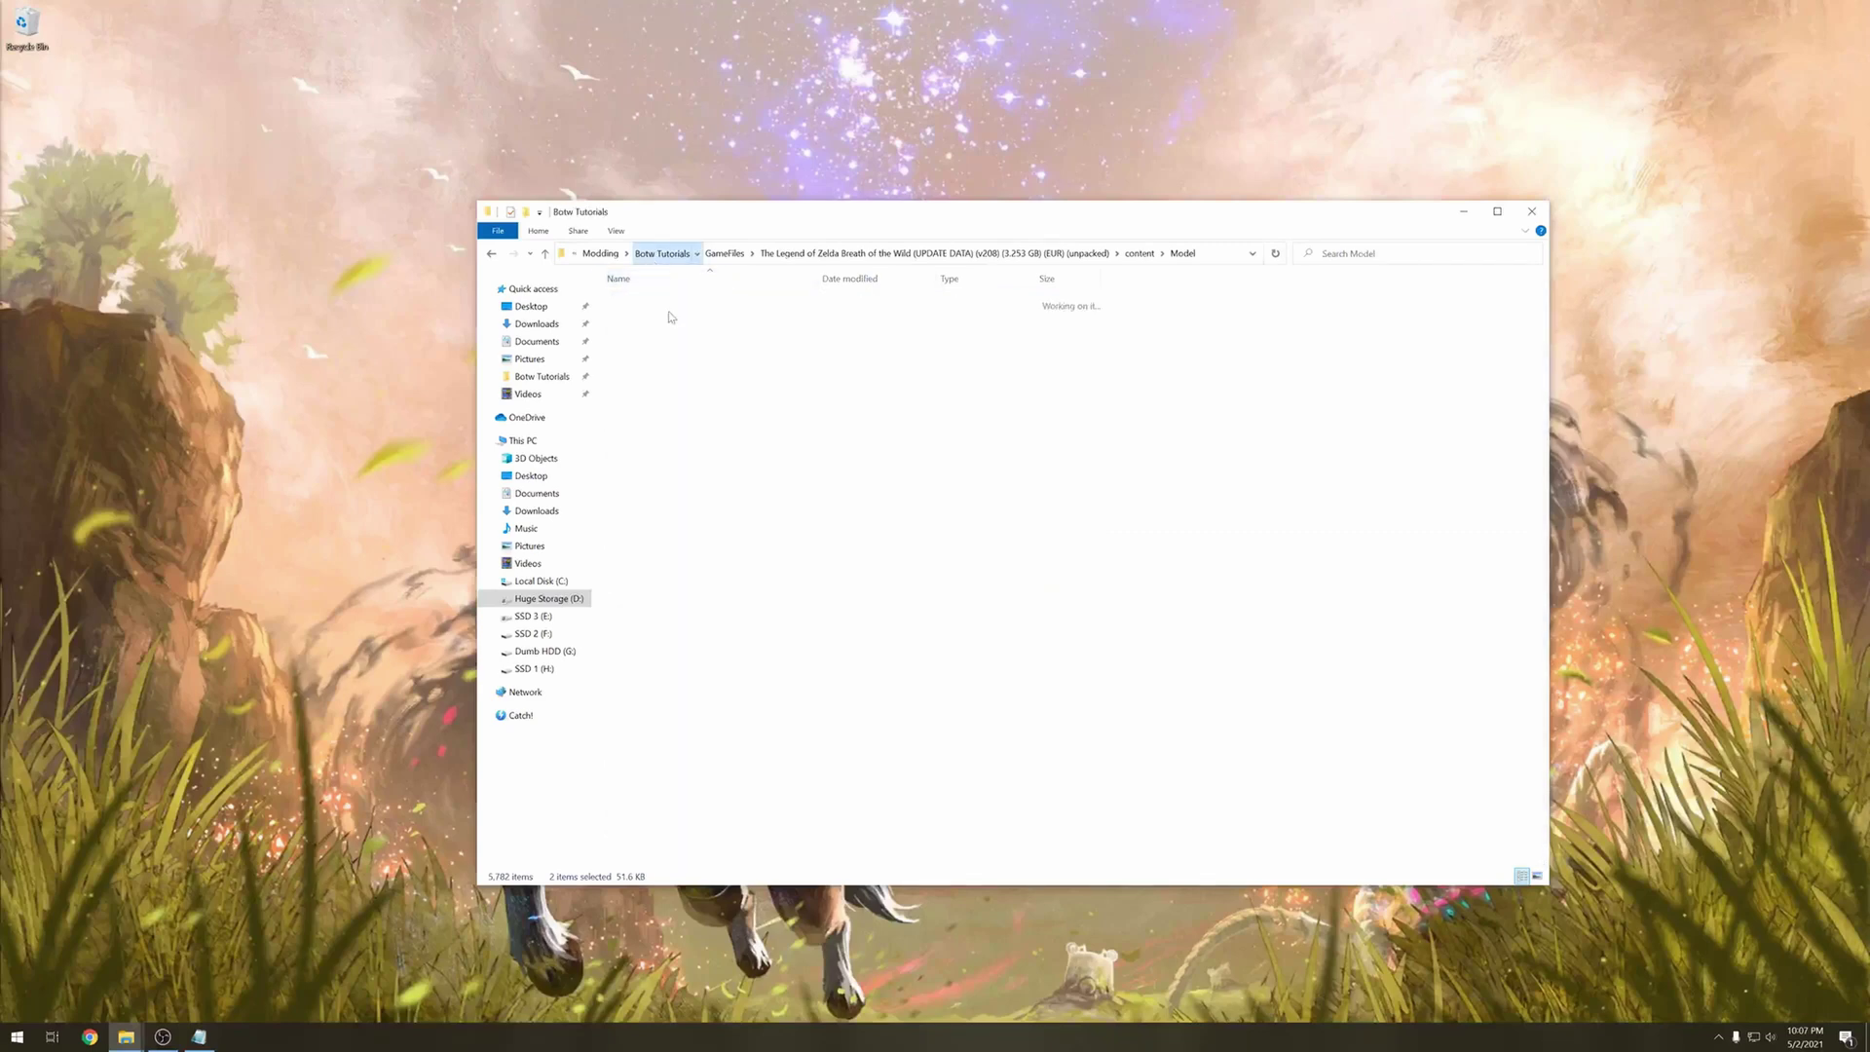
pyautogui.rightClick(731, 471)
pyautogui.moveTo(873, 673)
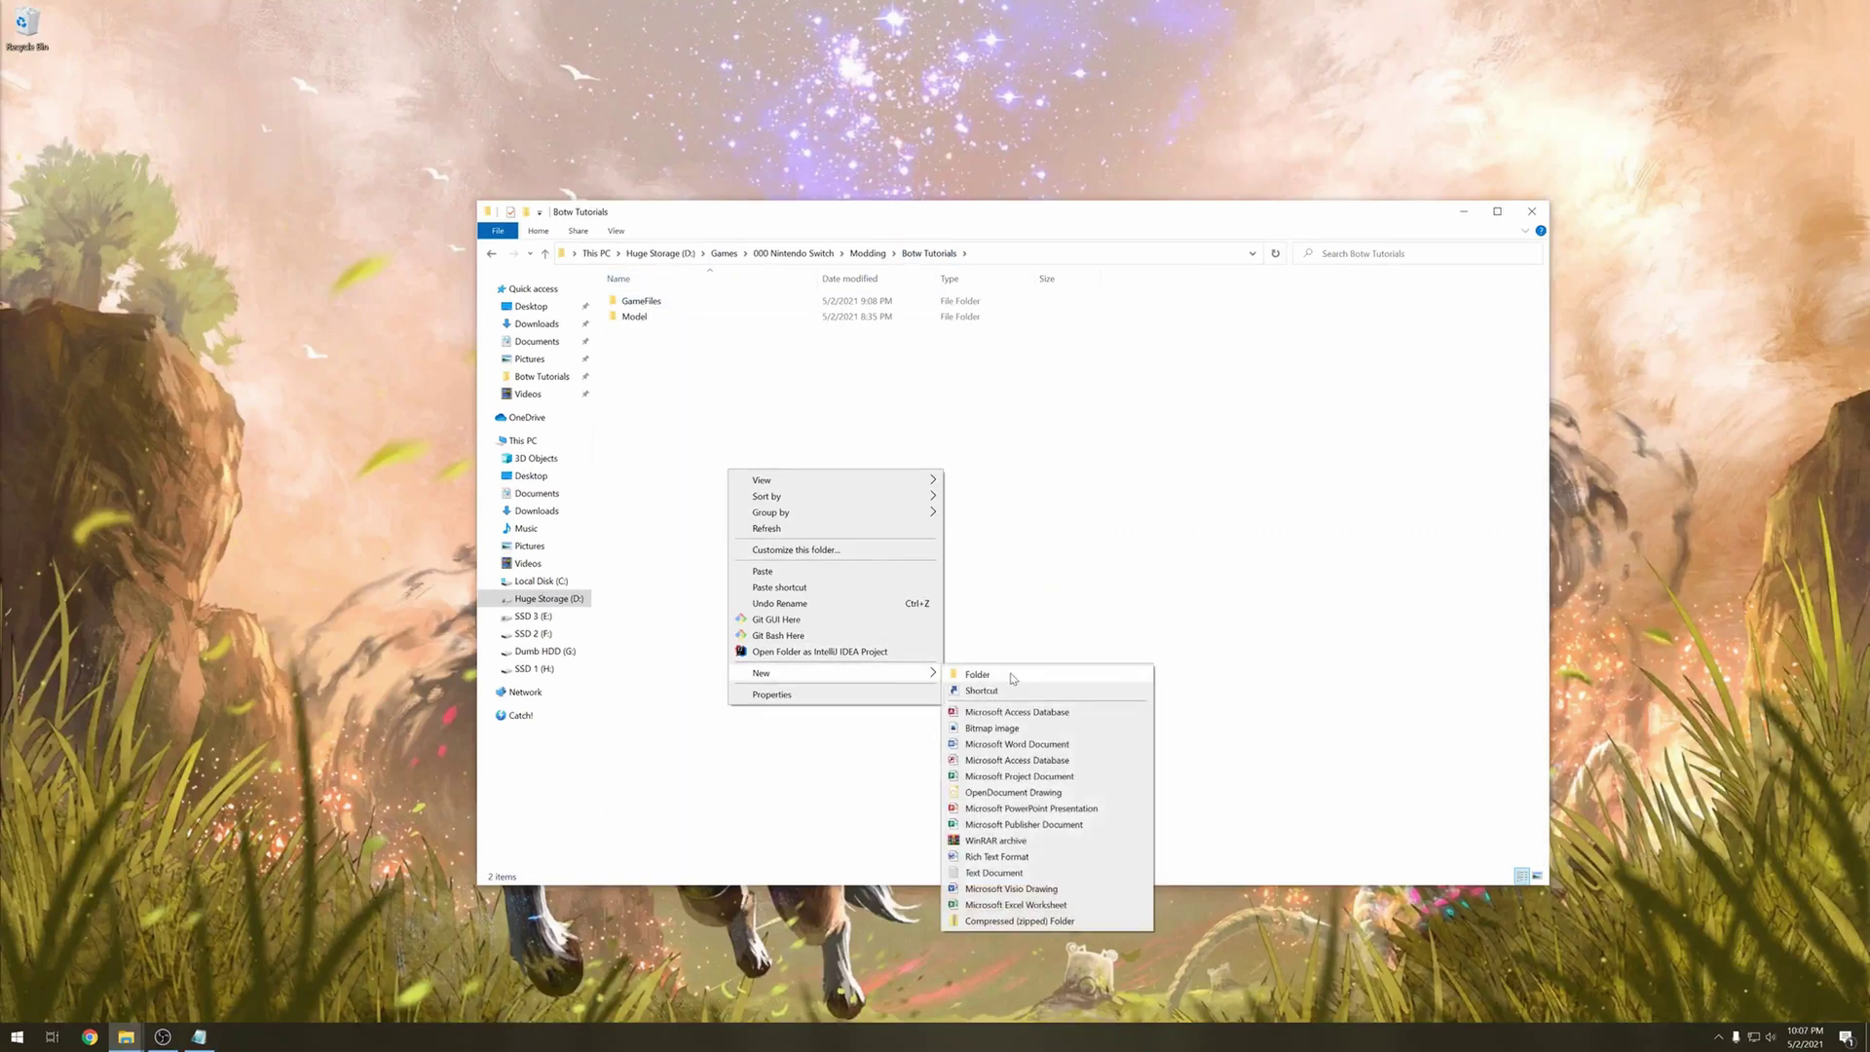
pyautogui.click(1010, 674)
pyautogui.write('Tutorial')
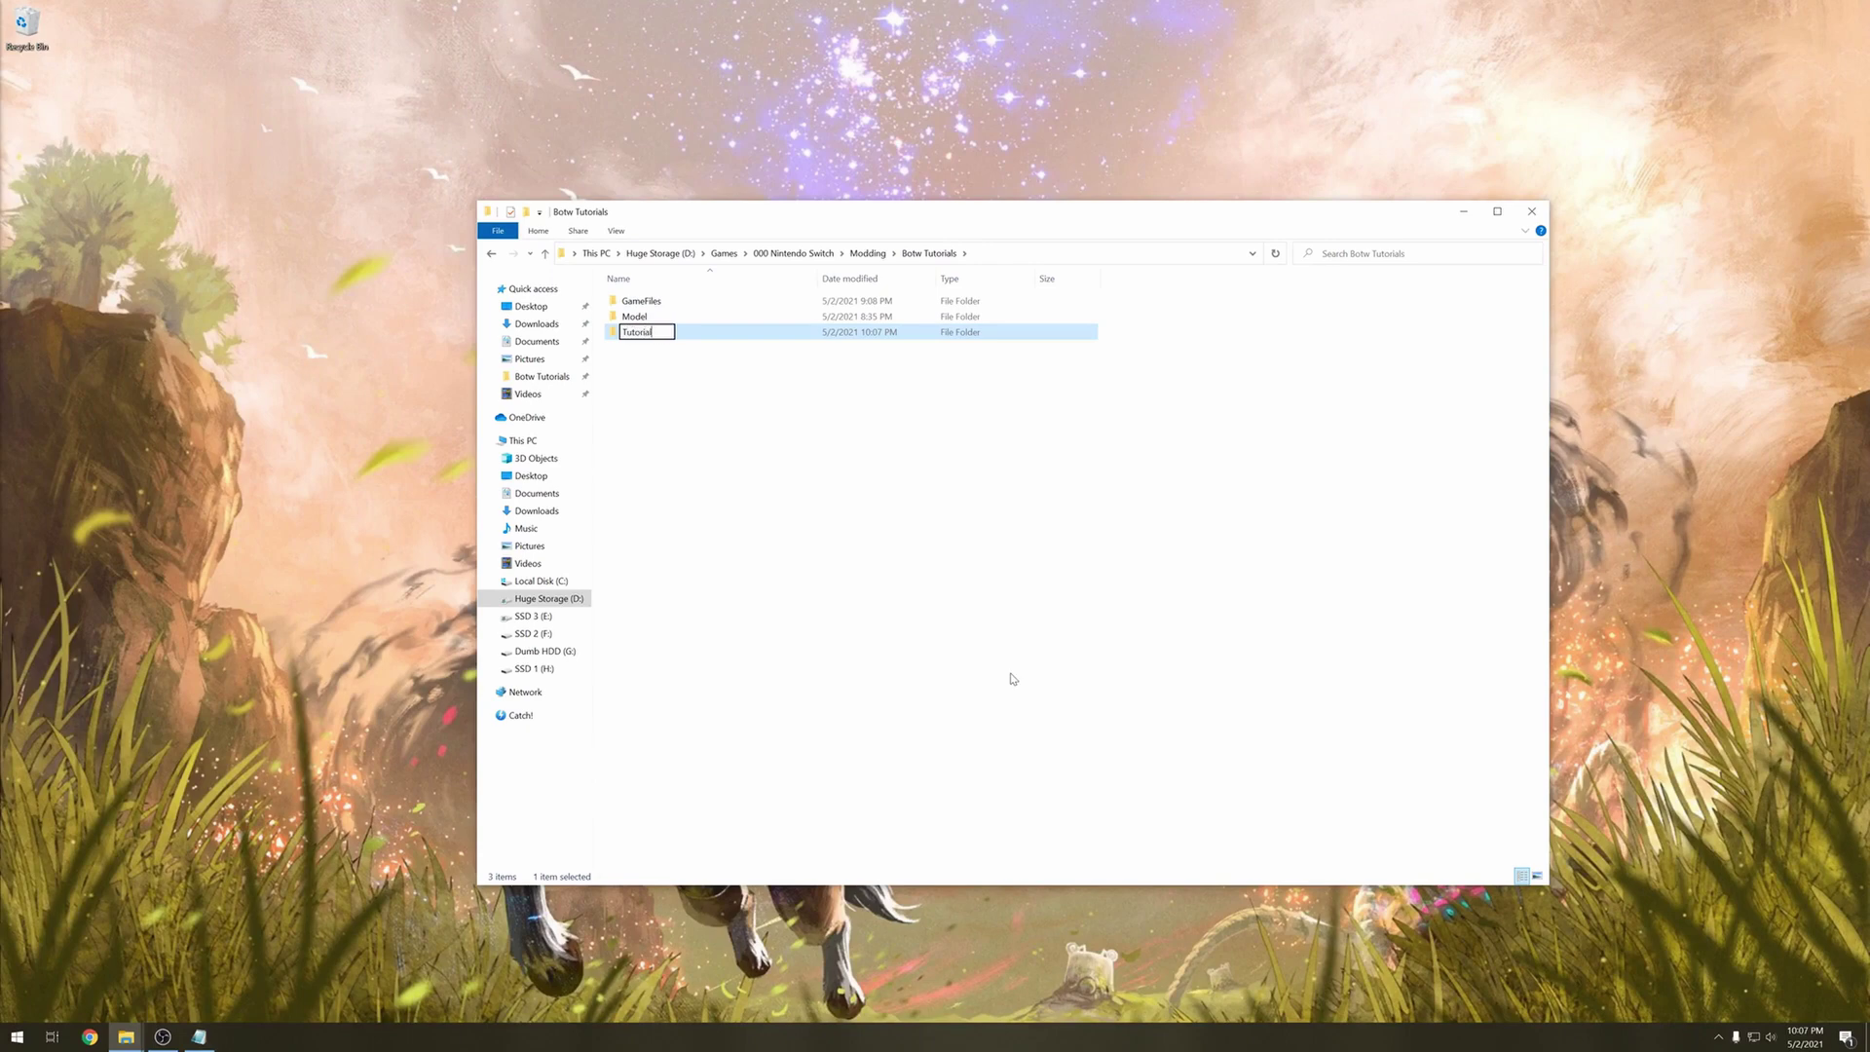
pyautogui.press('Return')
pyautogui.press('Return')
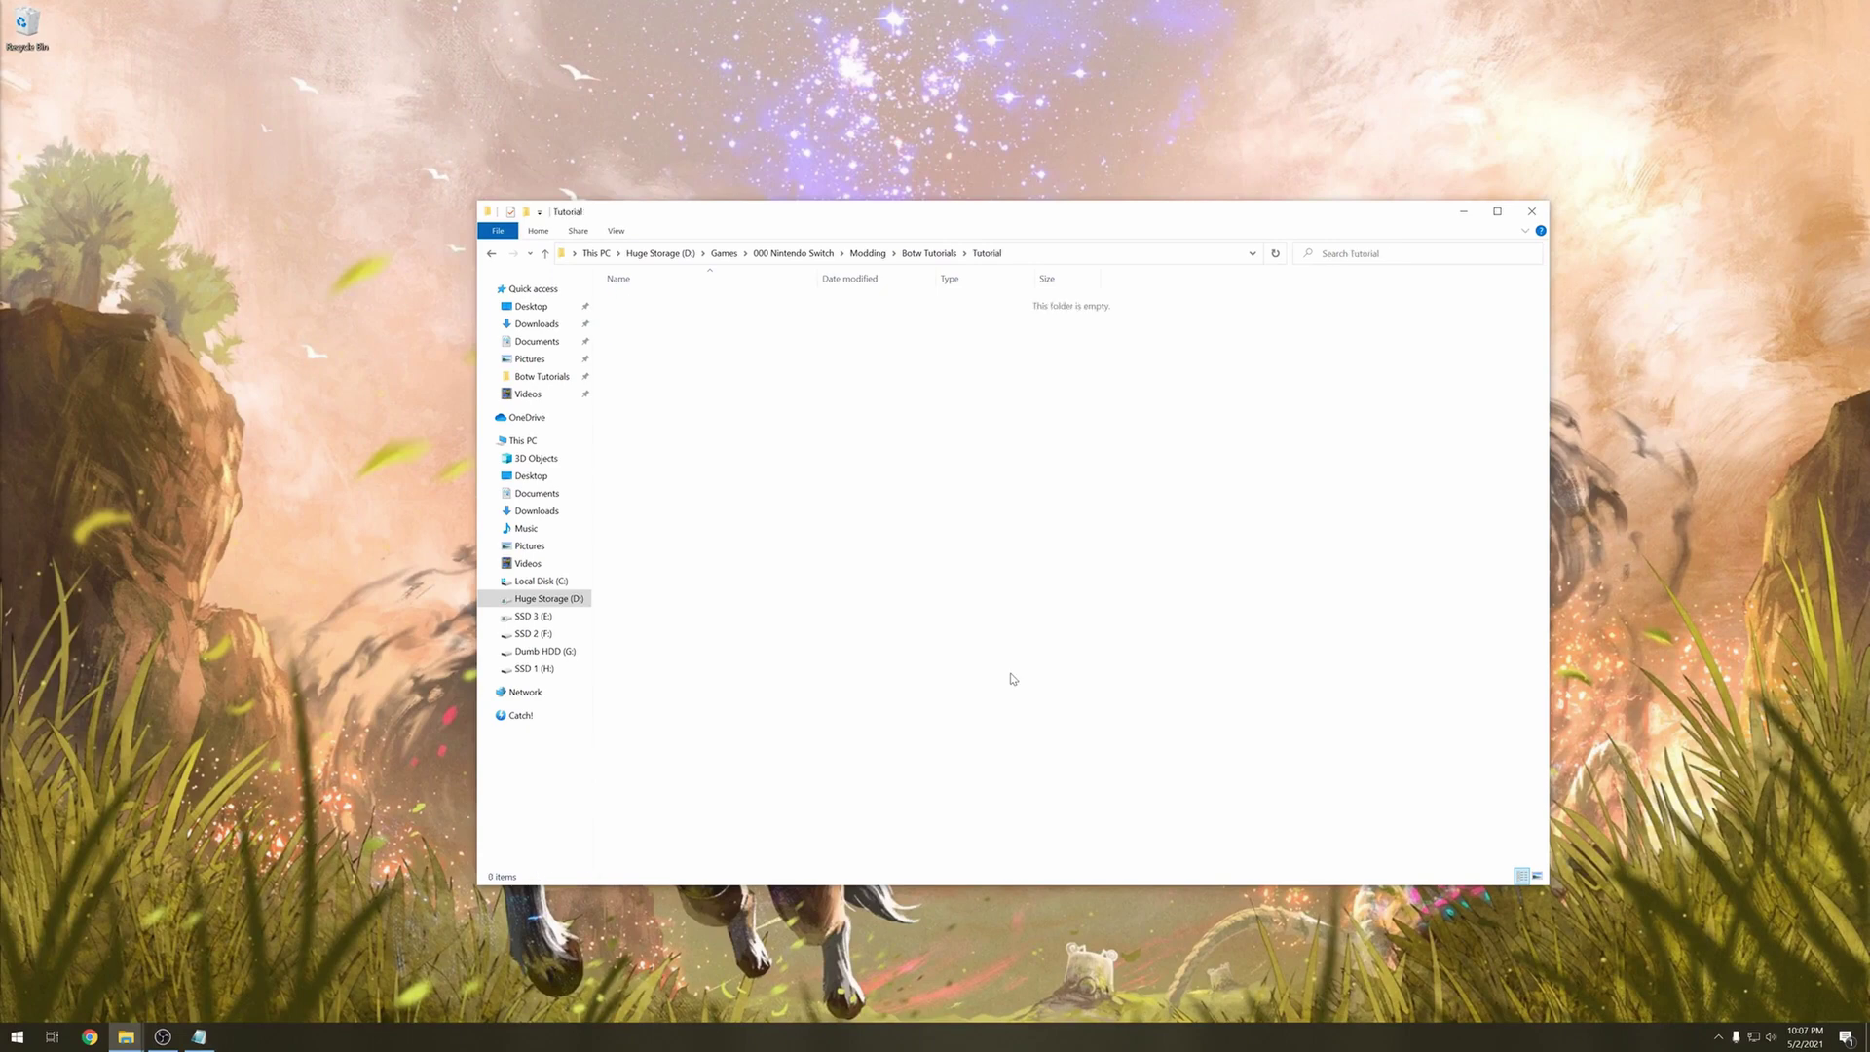
pyautogui.hotkey('ctrl', 'v')
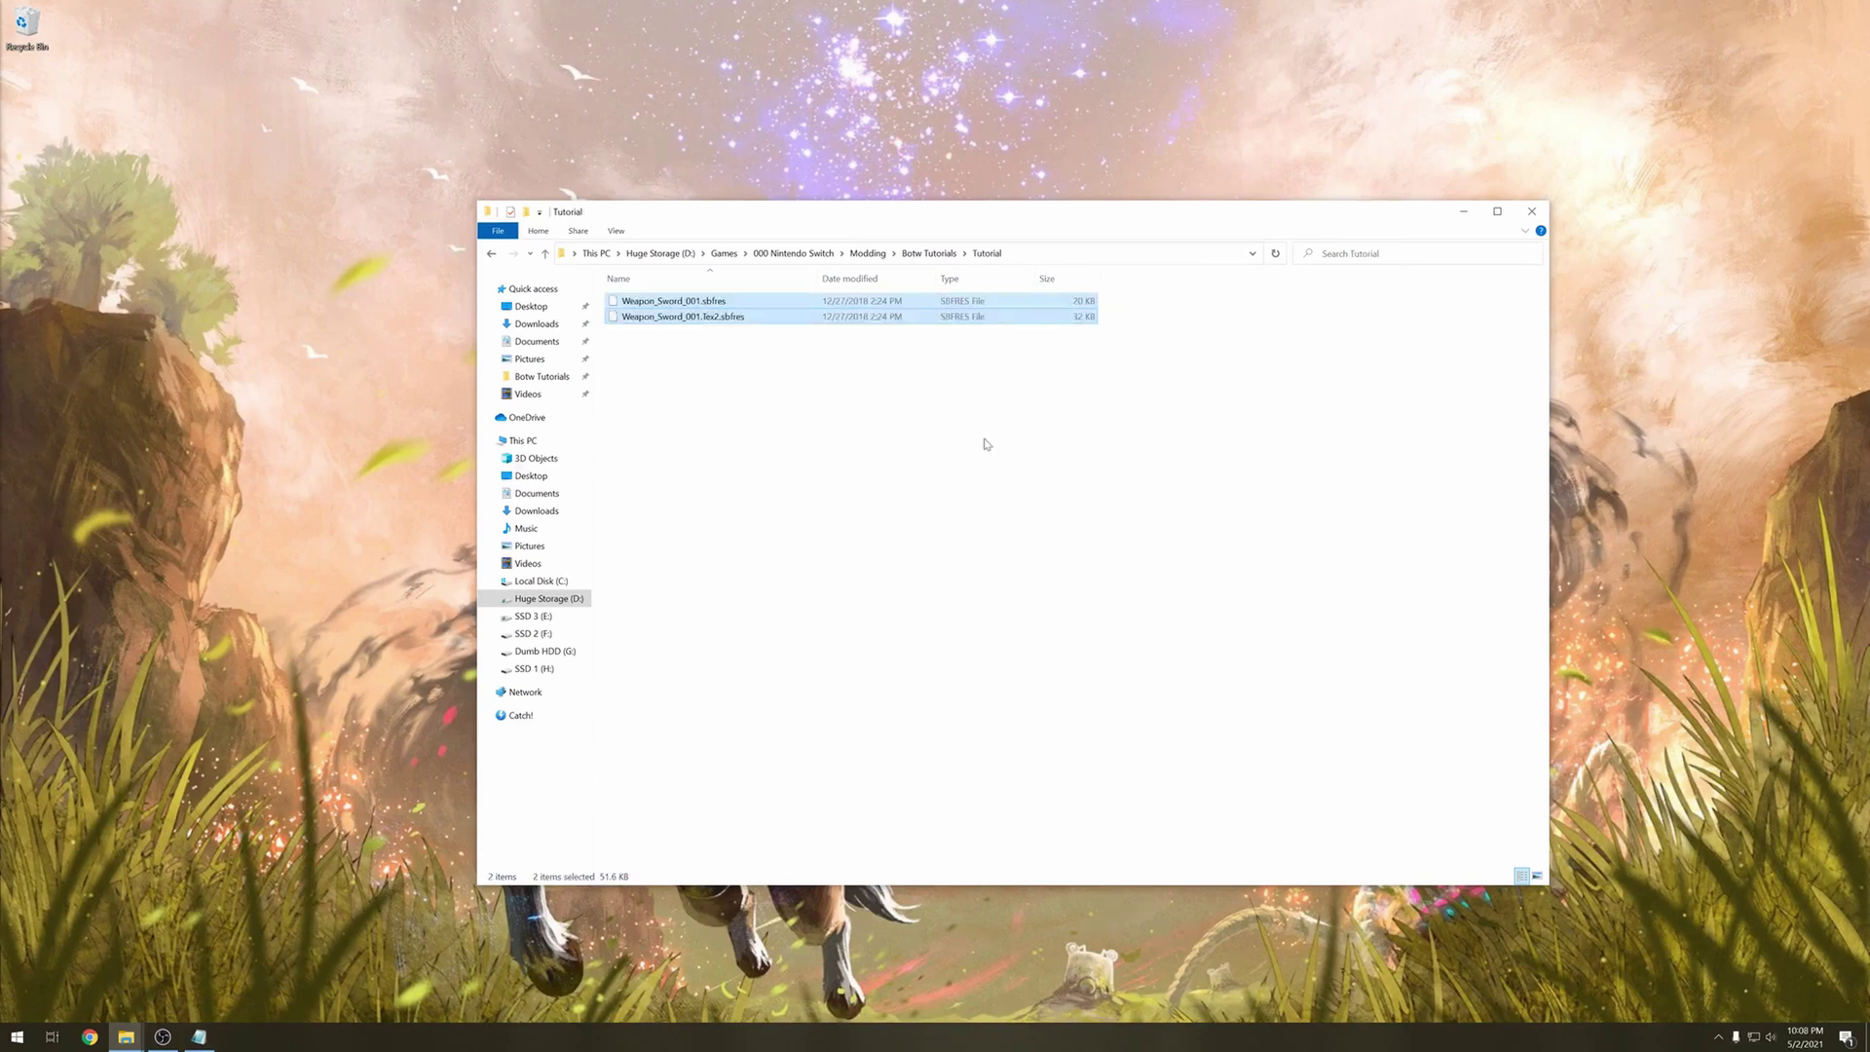
# Copy Weapon_Sword_001.Tex1.sbfres from the content/Model folder of the base game in GameFiles
pyautogui.click(938, 256)
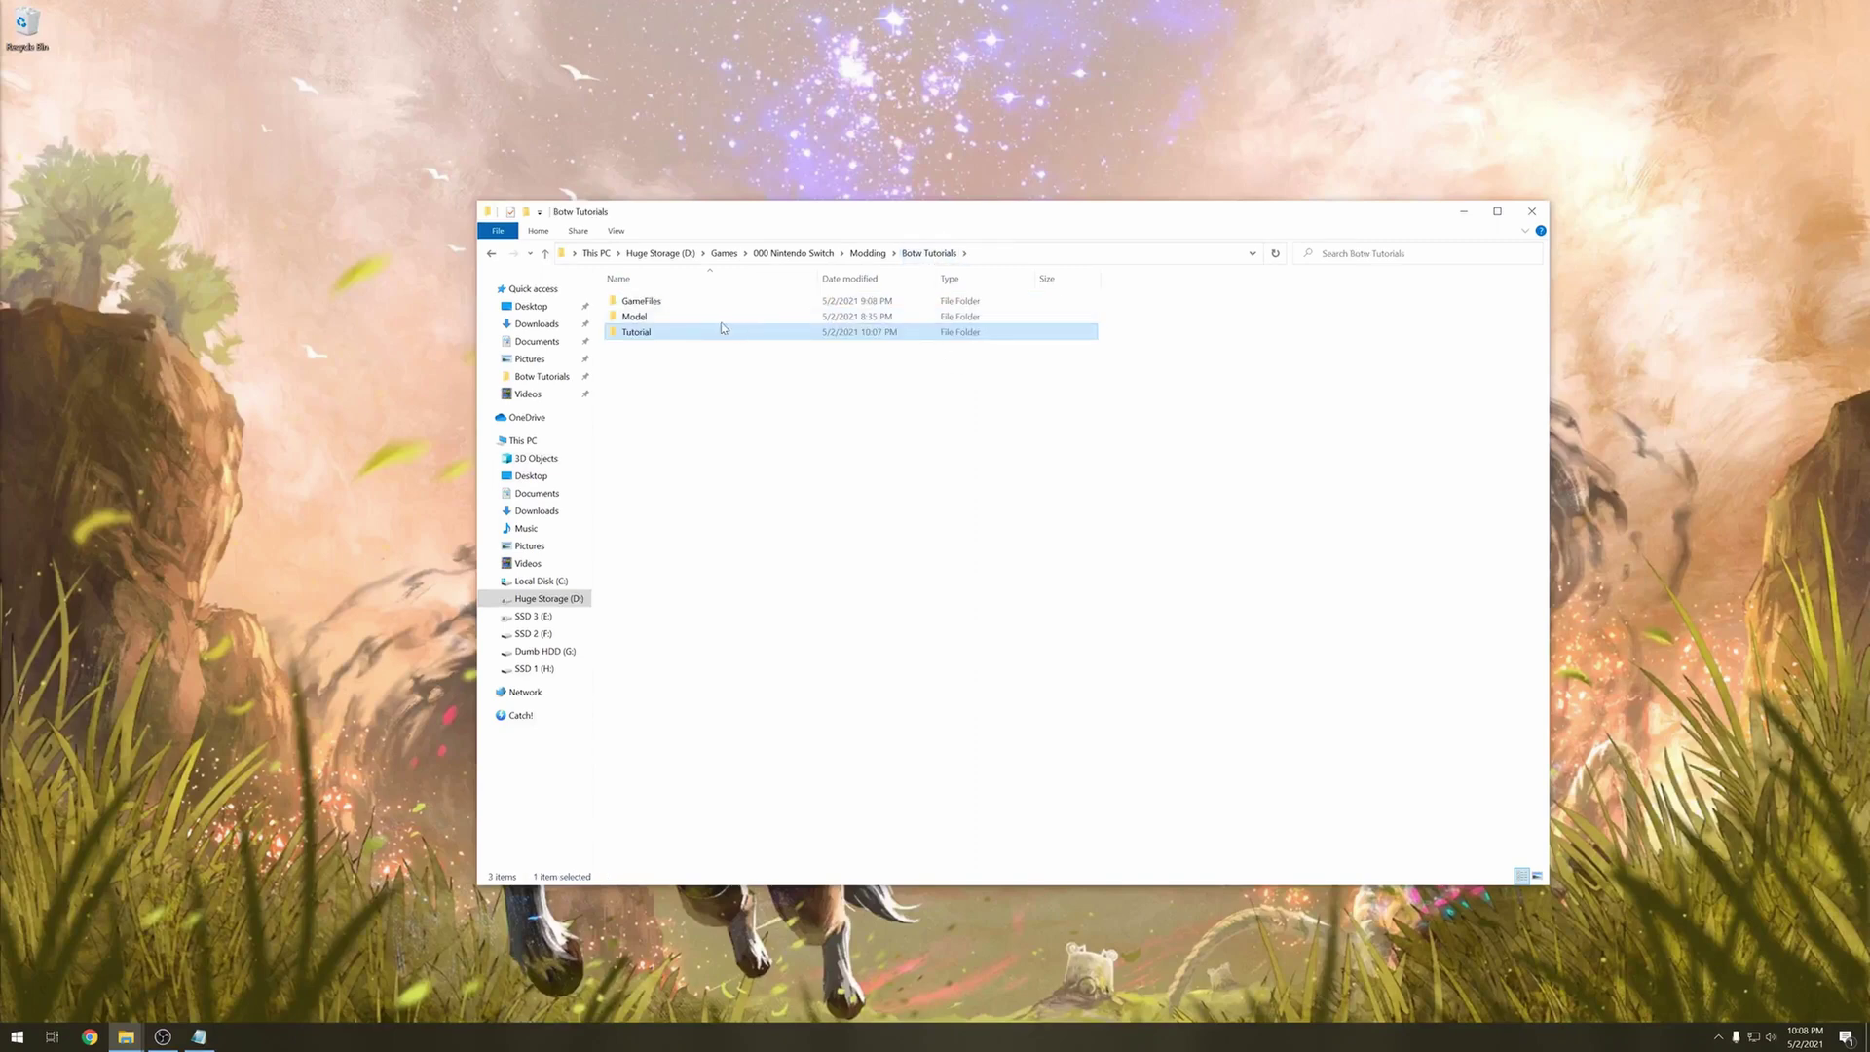
pyautogui.doubleClick(694, 302)
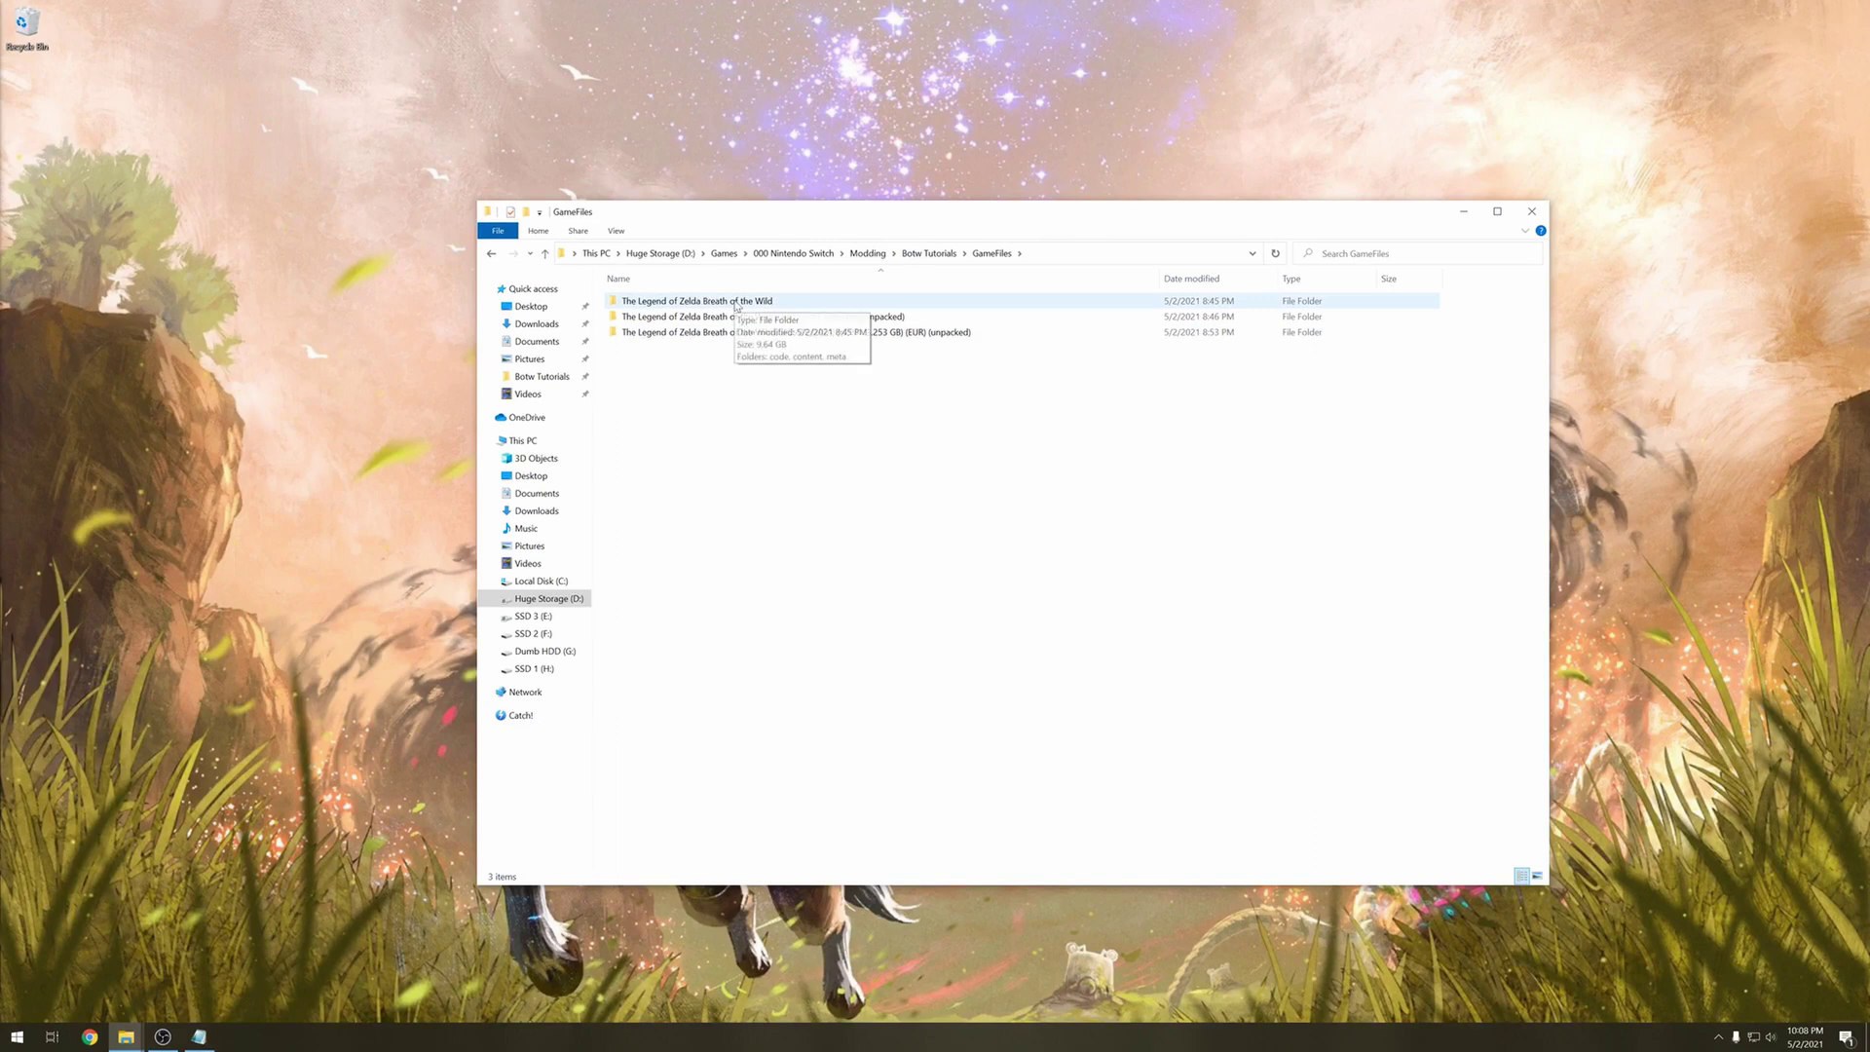
pyautogui.doubleClick(732, 303)
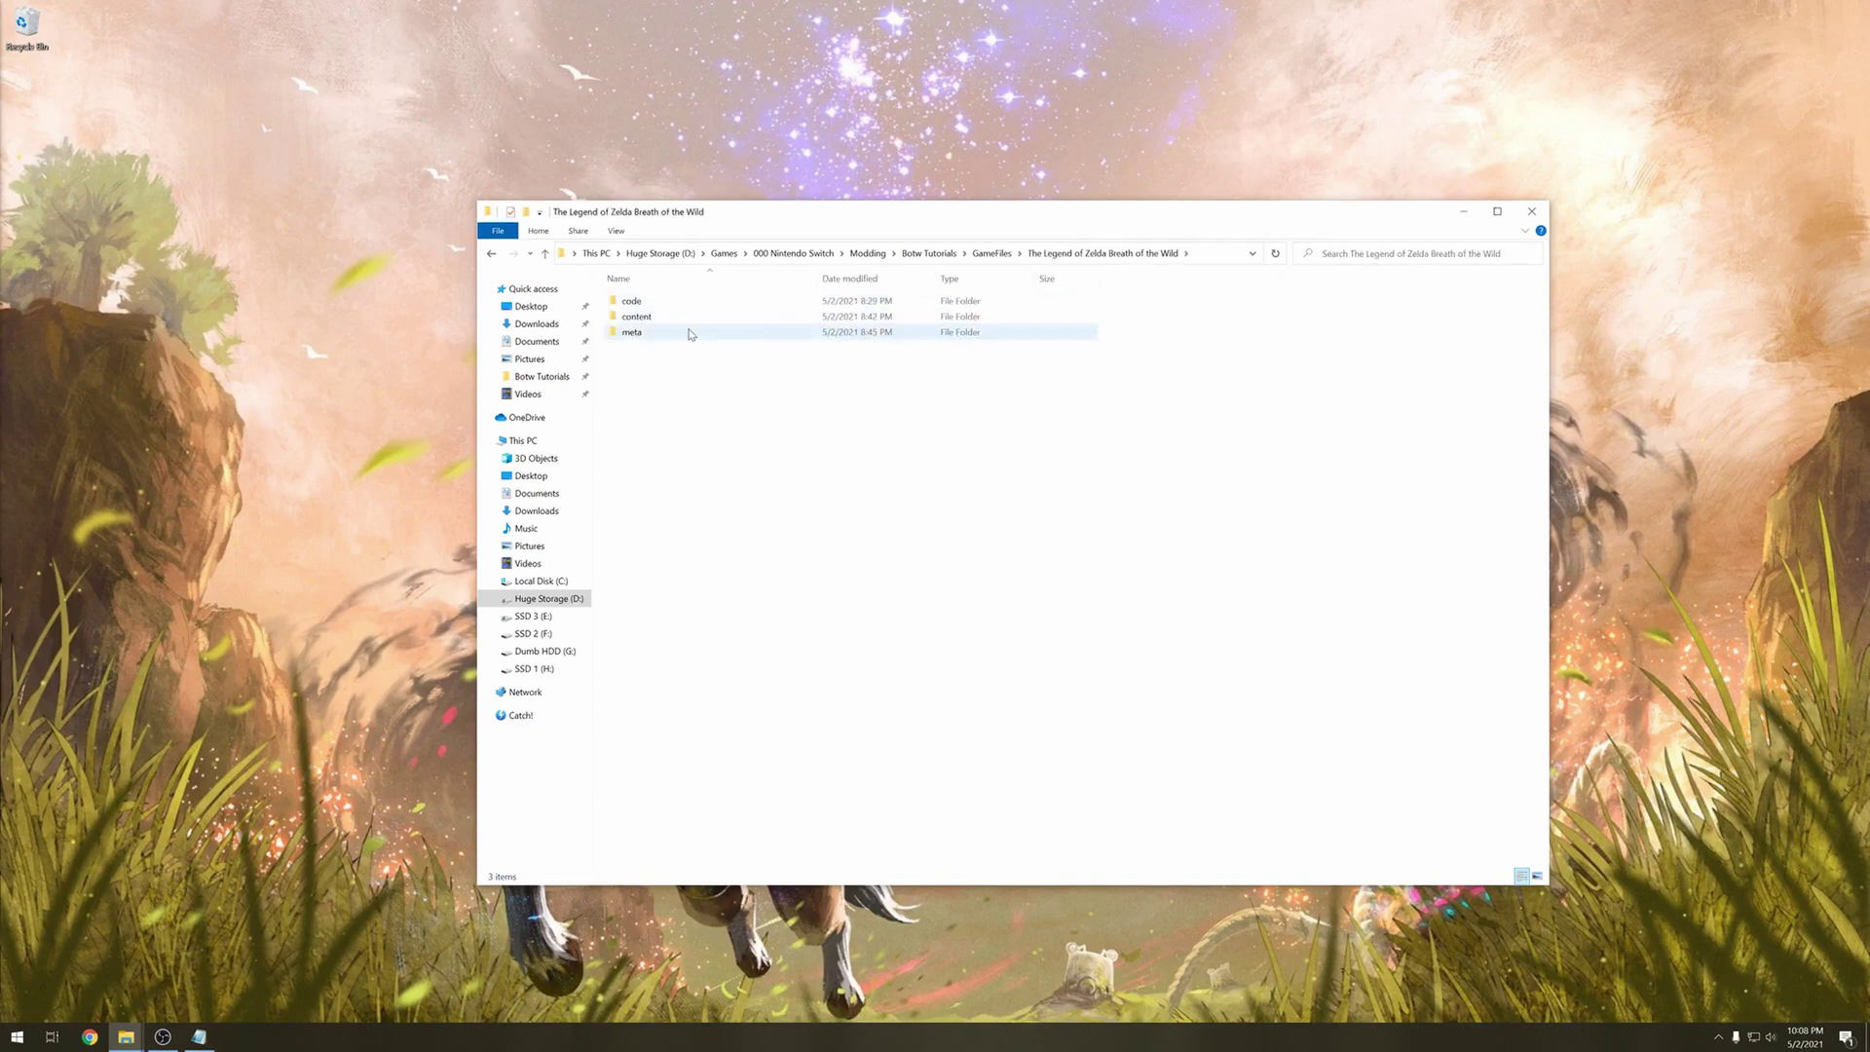
pyautogui.doubleClick(677, 319)
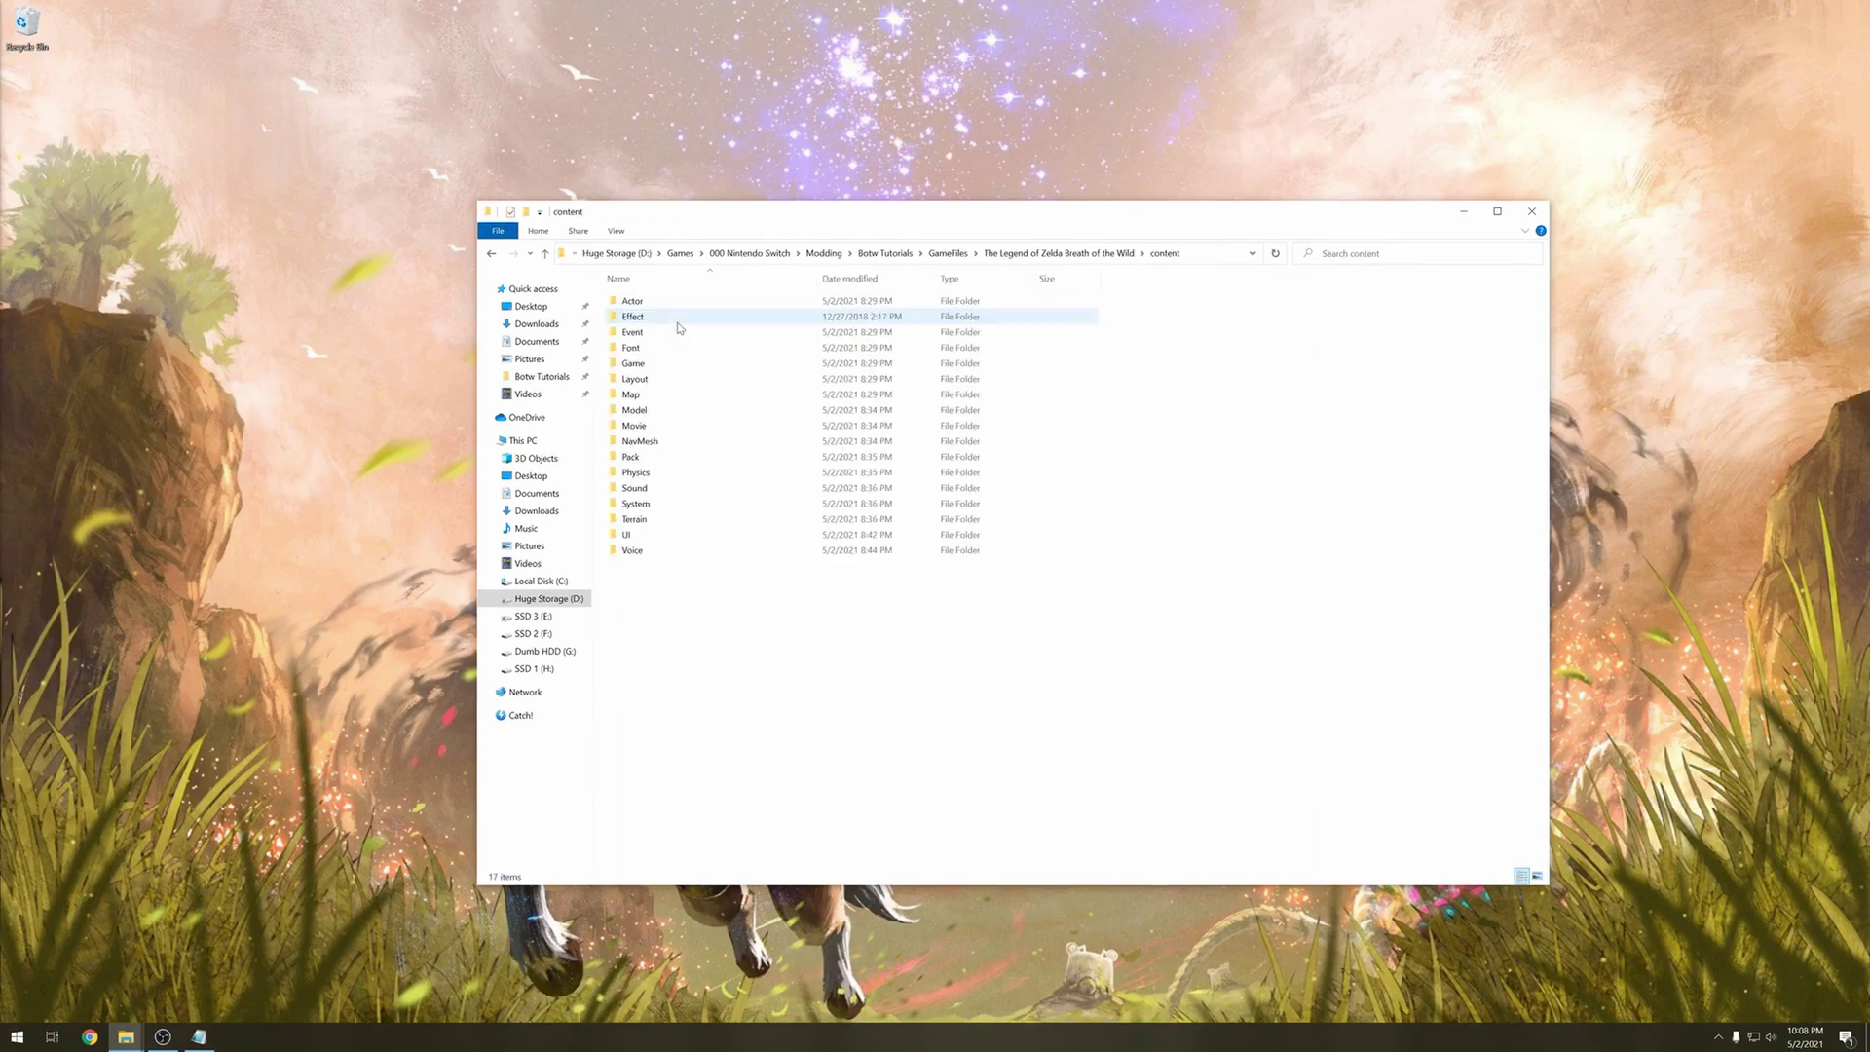
pyautogui.doubleClick(668, 410)
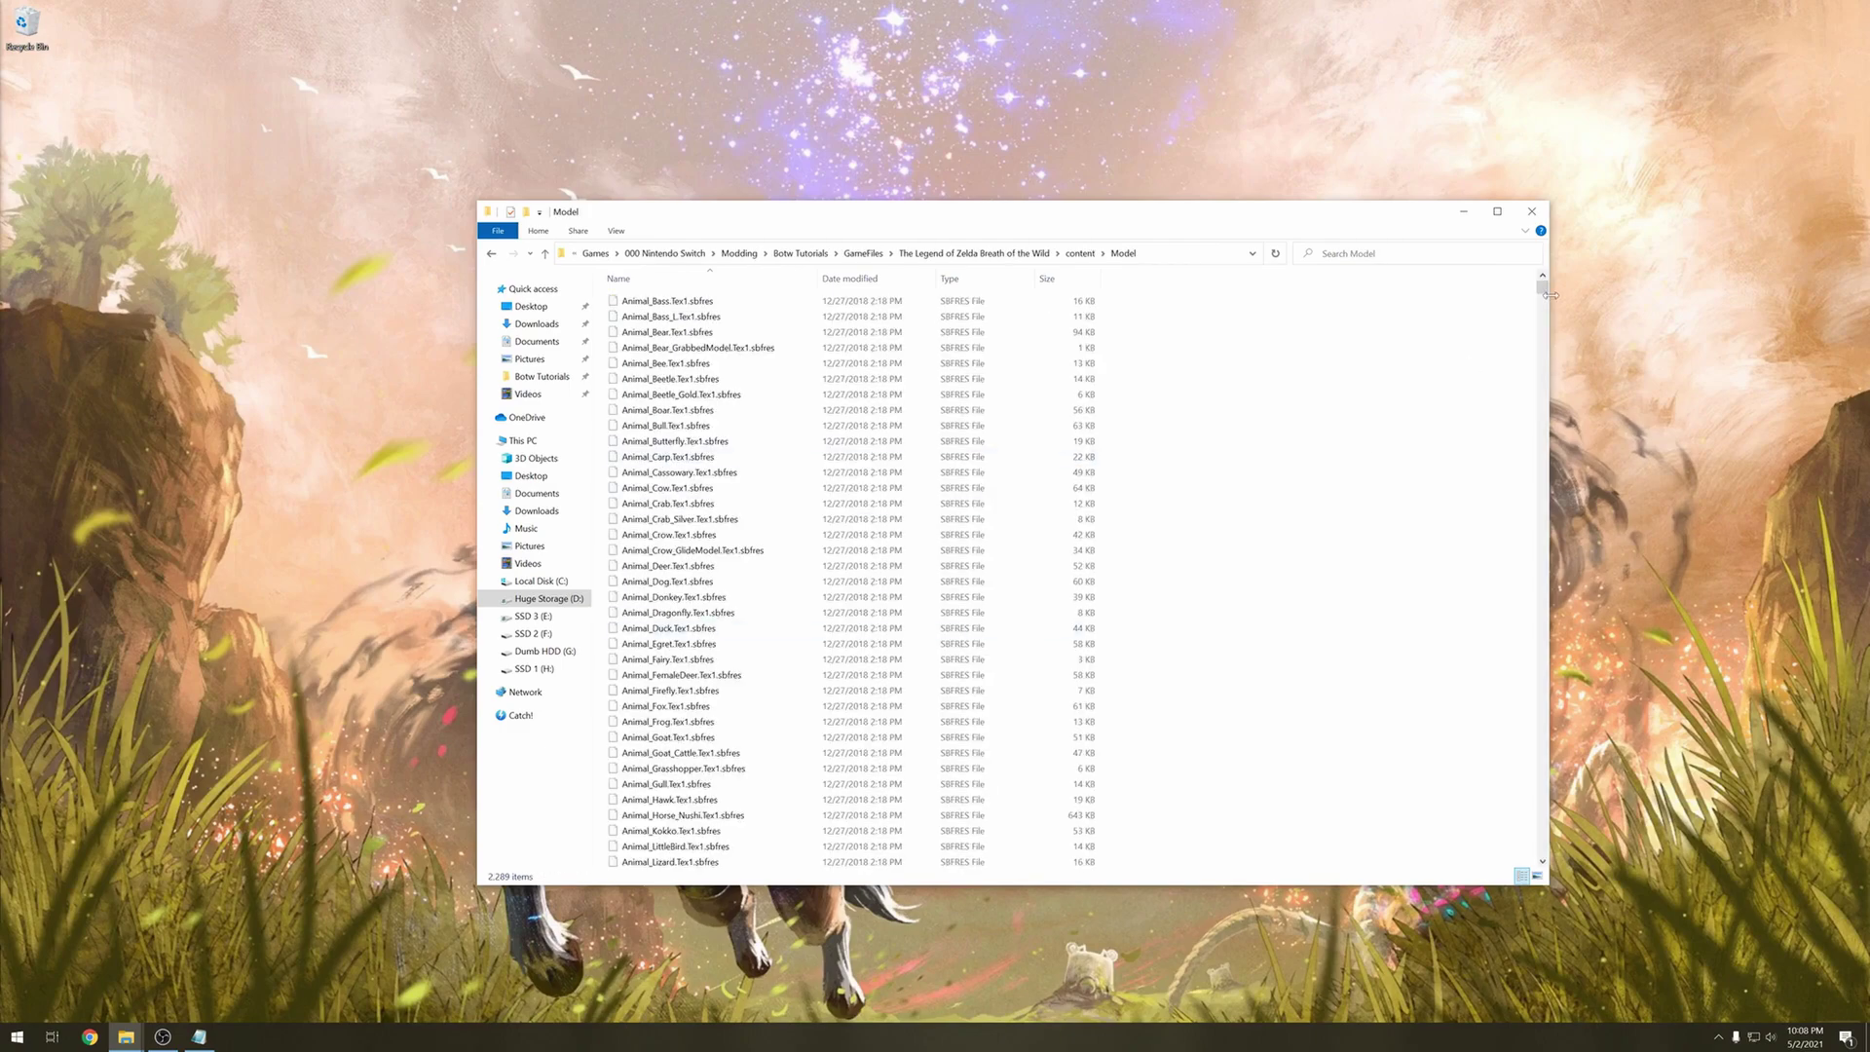
pyautogui.moveTo(1542, 284); pyautogui.dragTo(1544, 843)
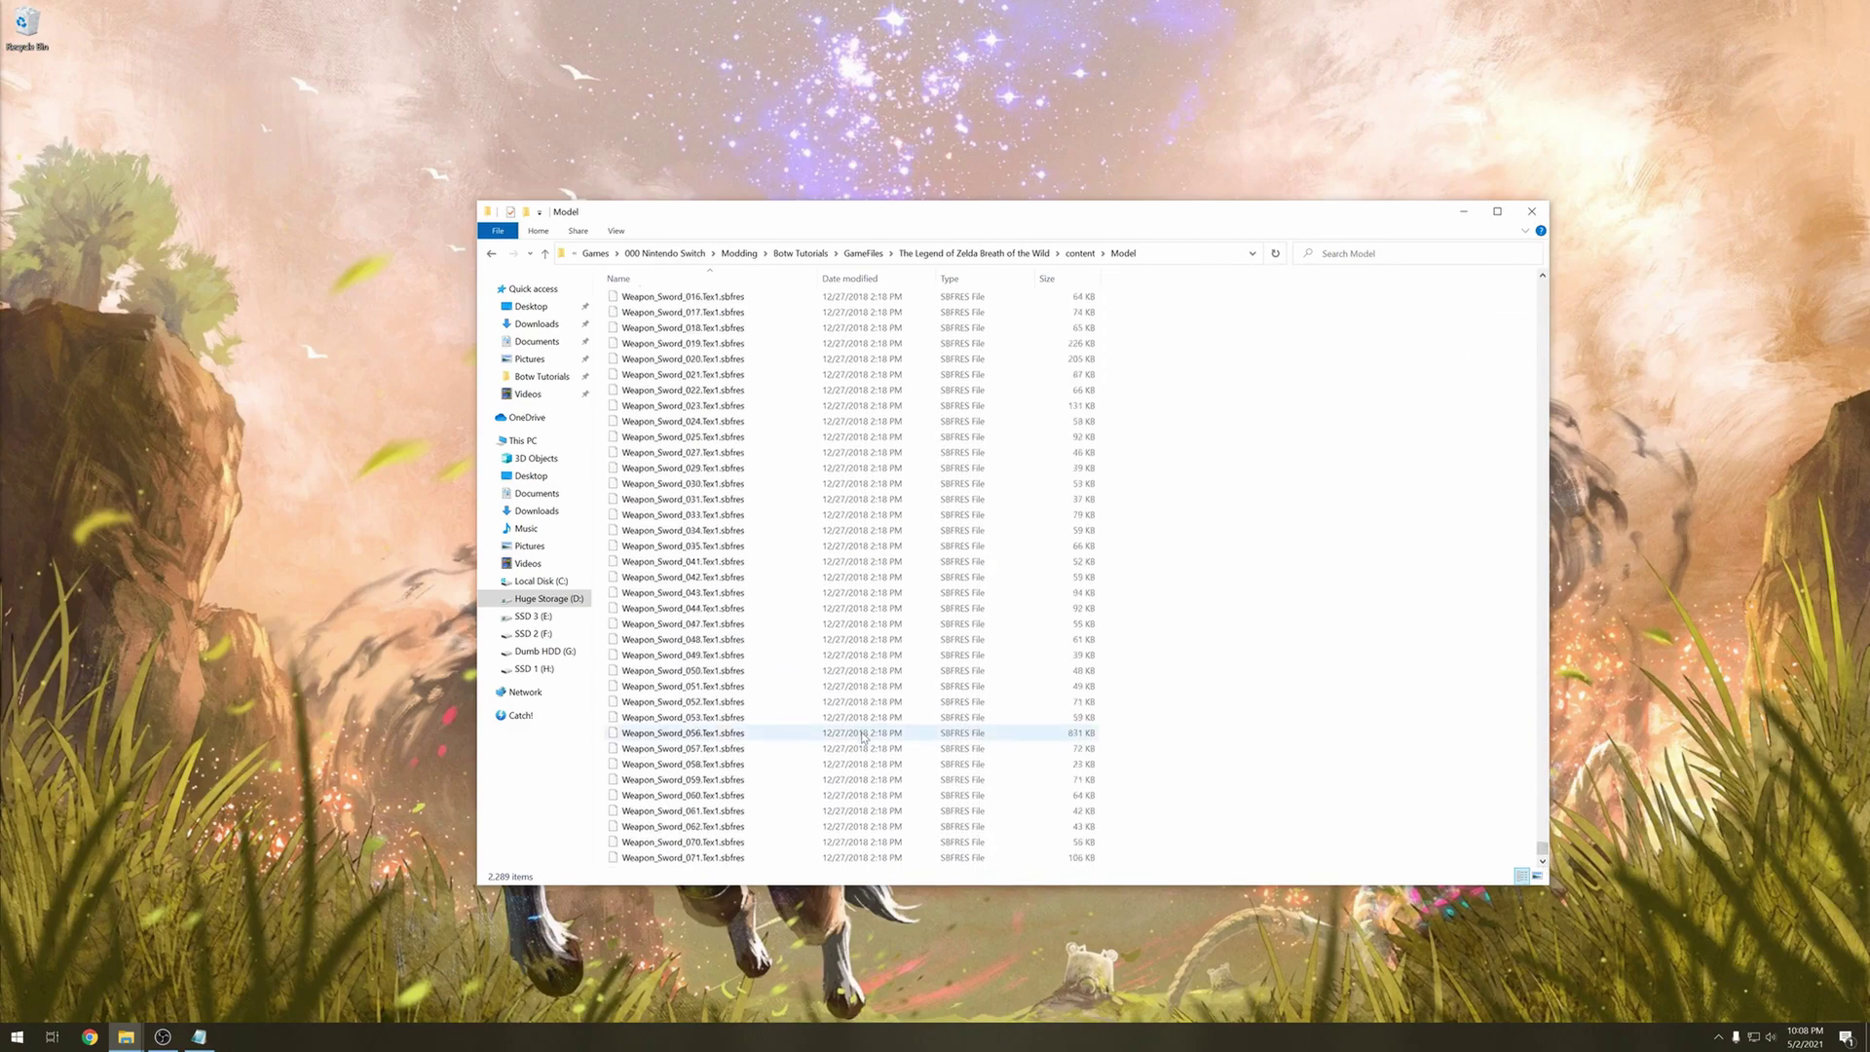
pyautogui.scroll(1, 836, 721)
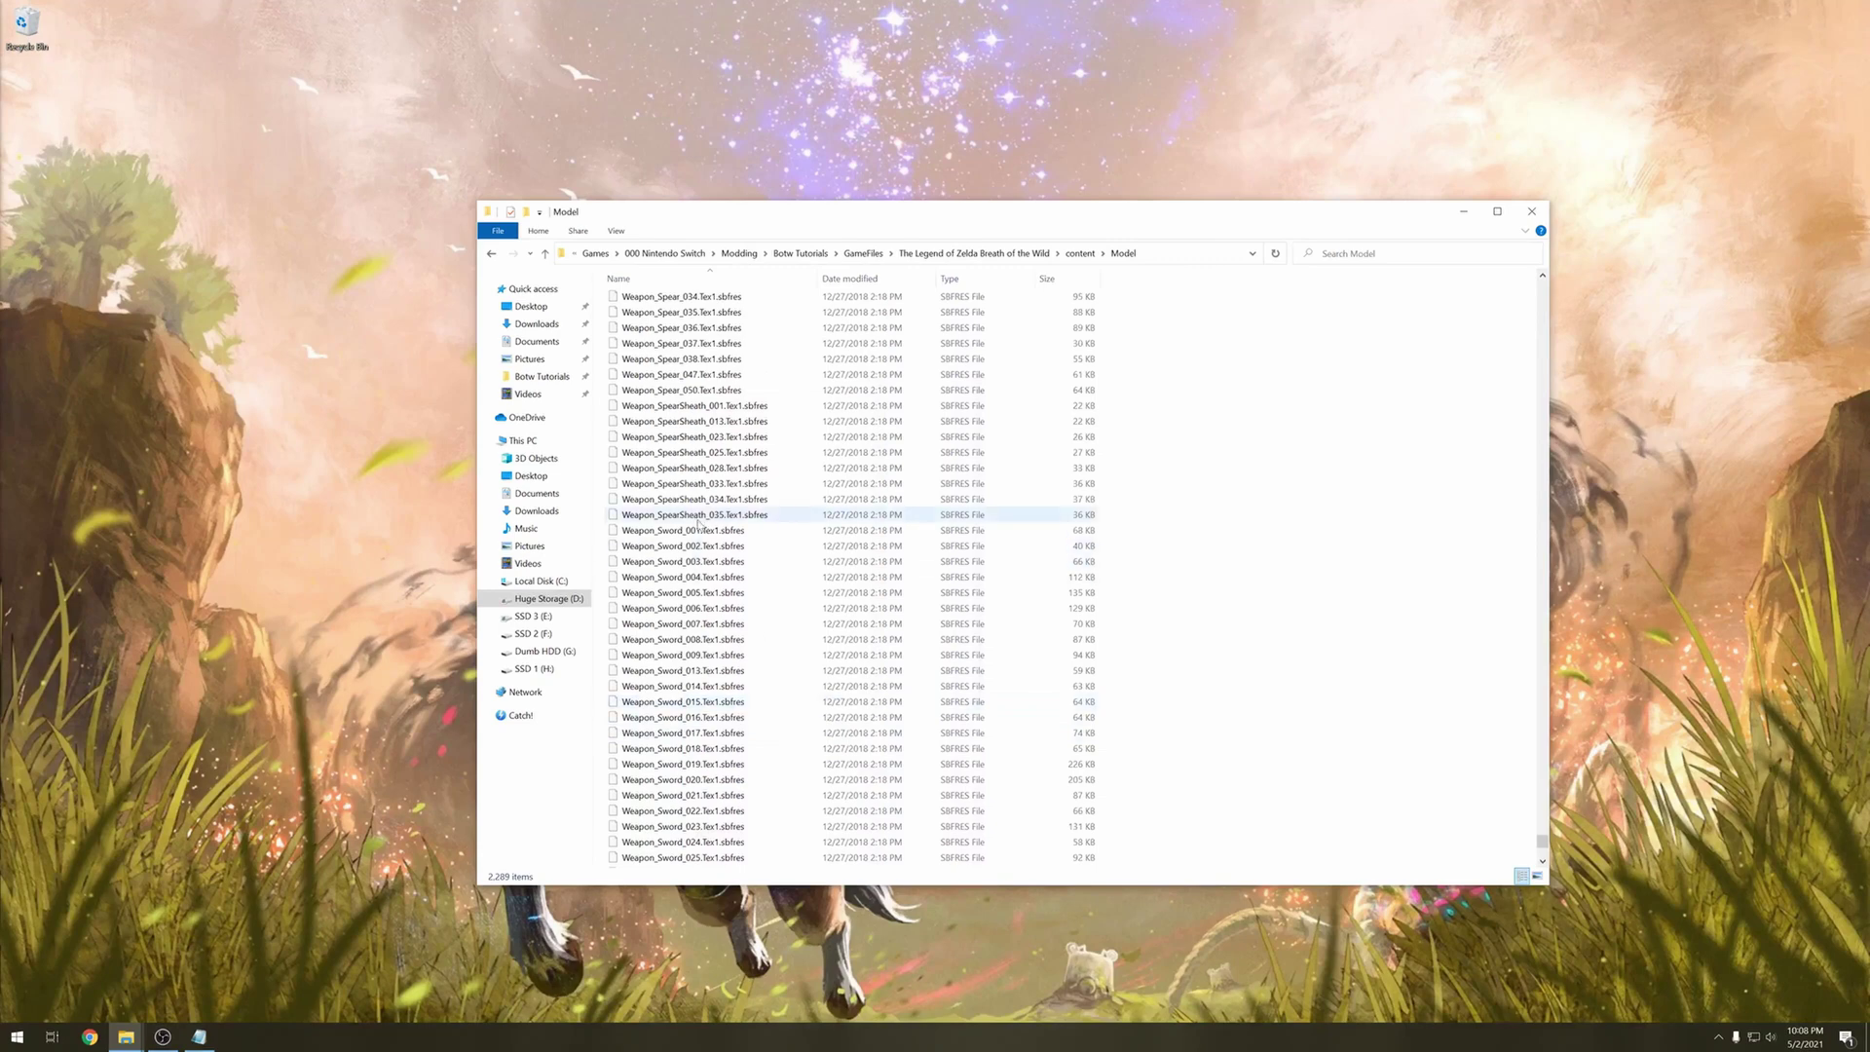
pyautogui.click(877, 530)
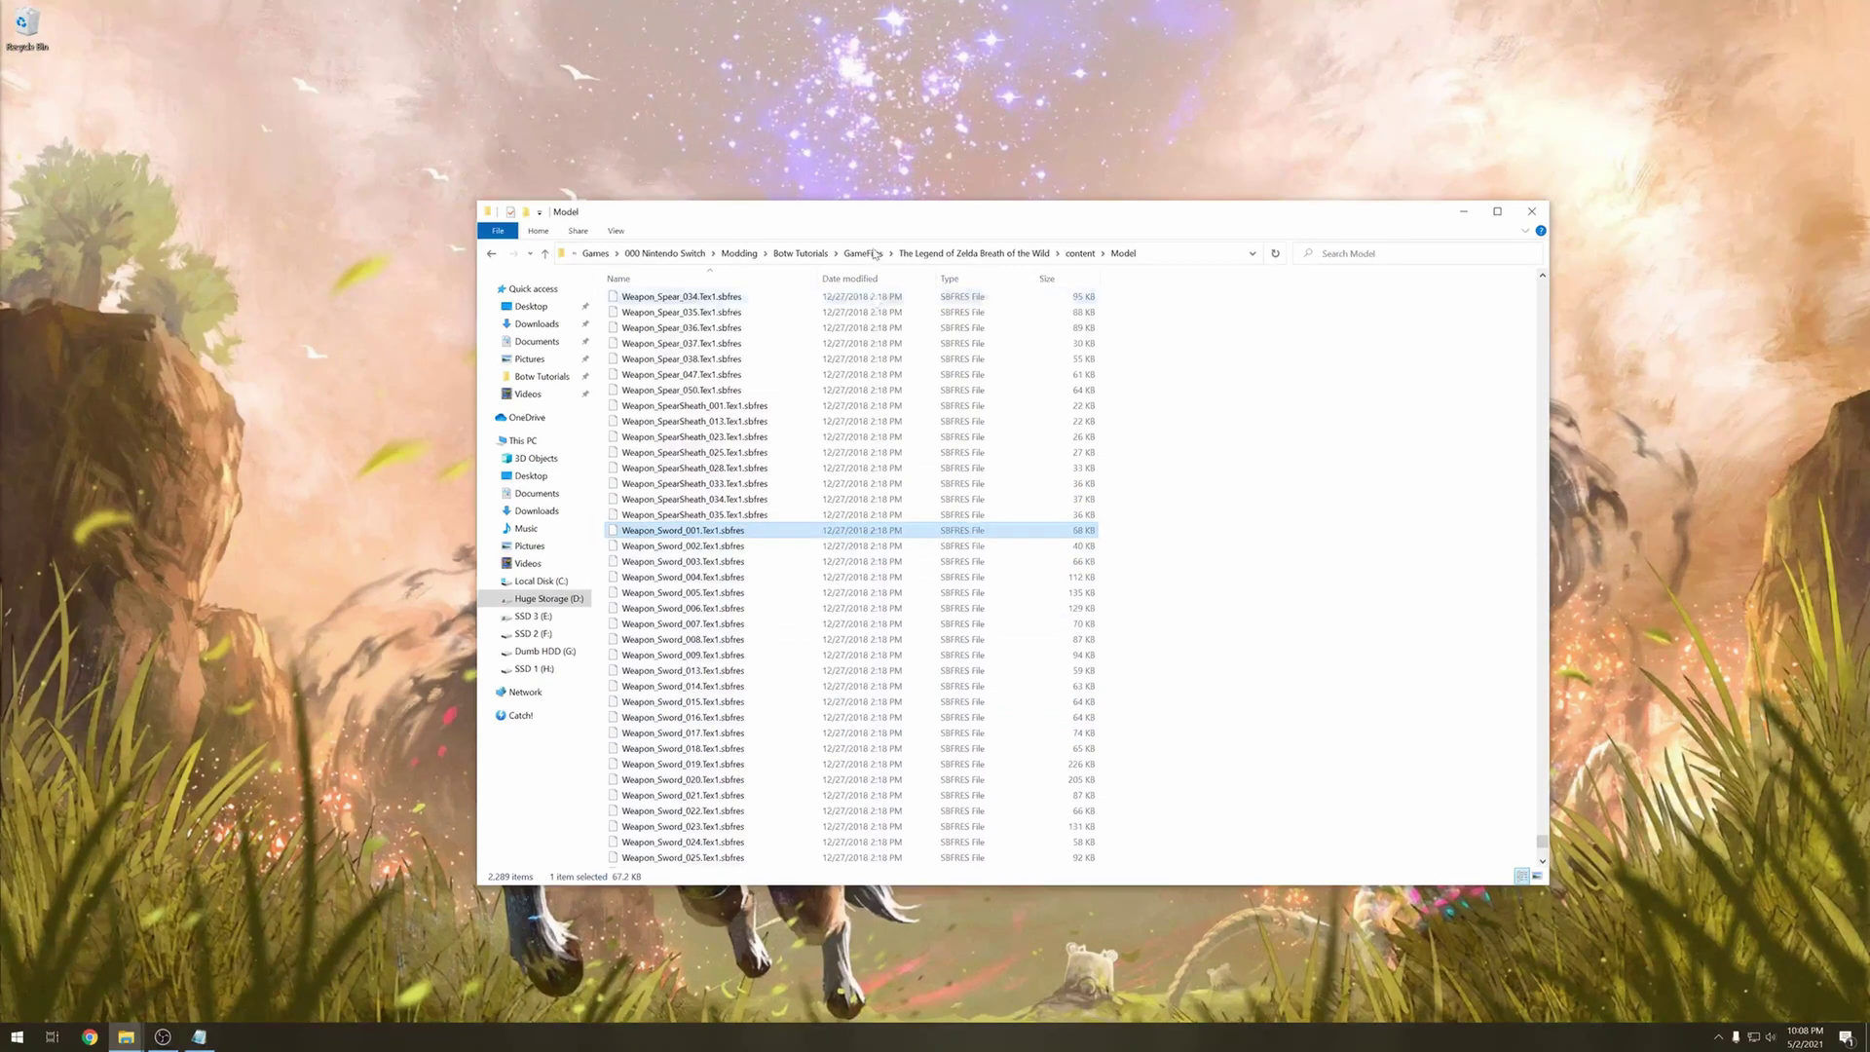
# Paste the copied Tex1 sword file into the Tutorial folder in Botw Tutorials
pyautogui.click(814, 257)
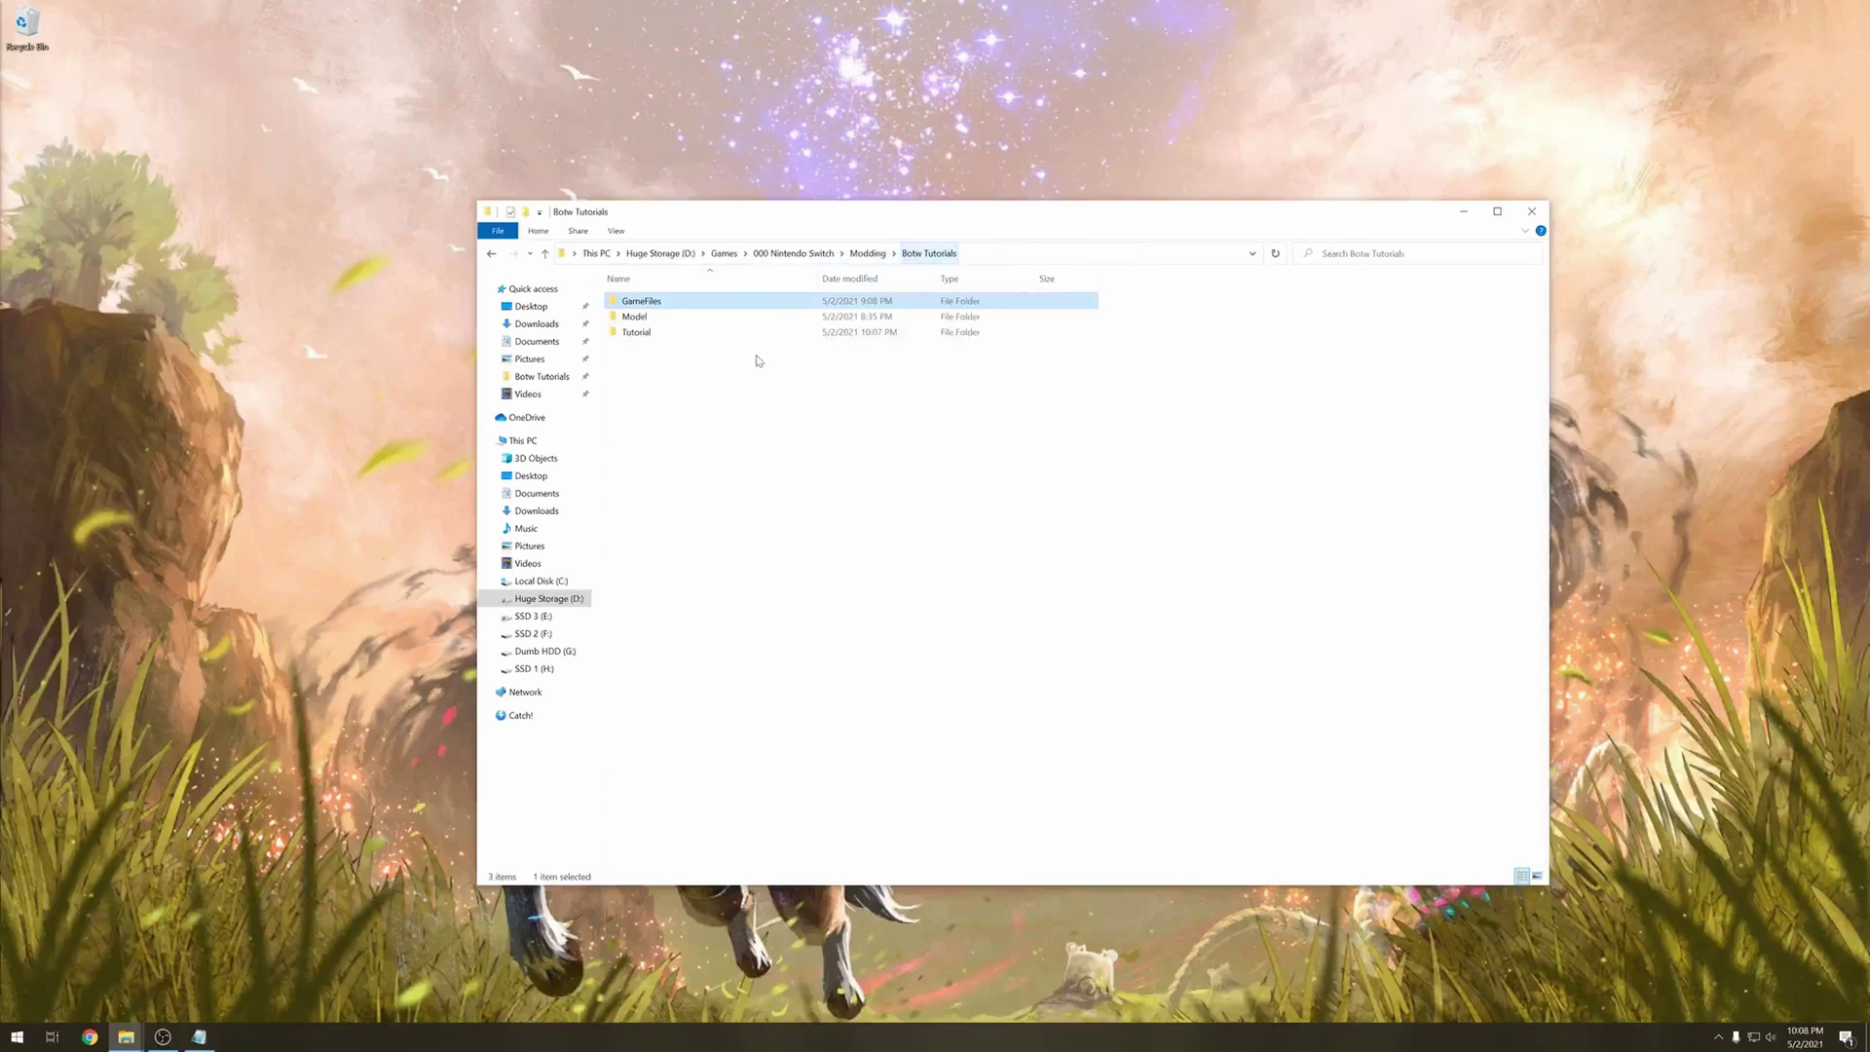
pyautogui.doubleClick(689, 331)
pyautogui.rightClick(716, 406)
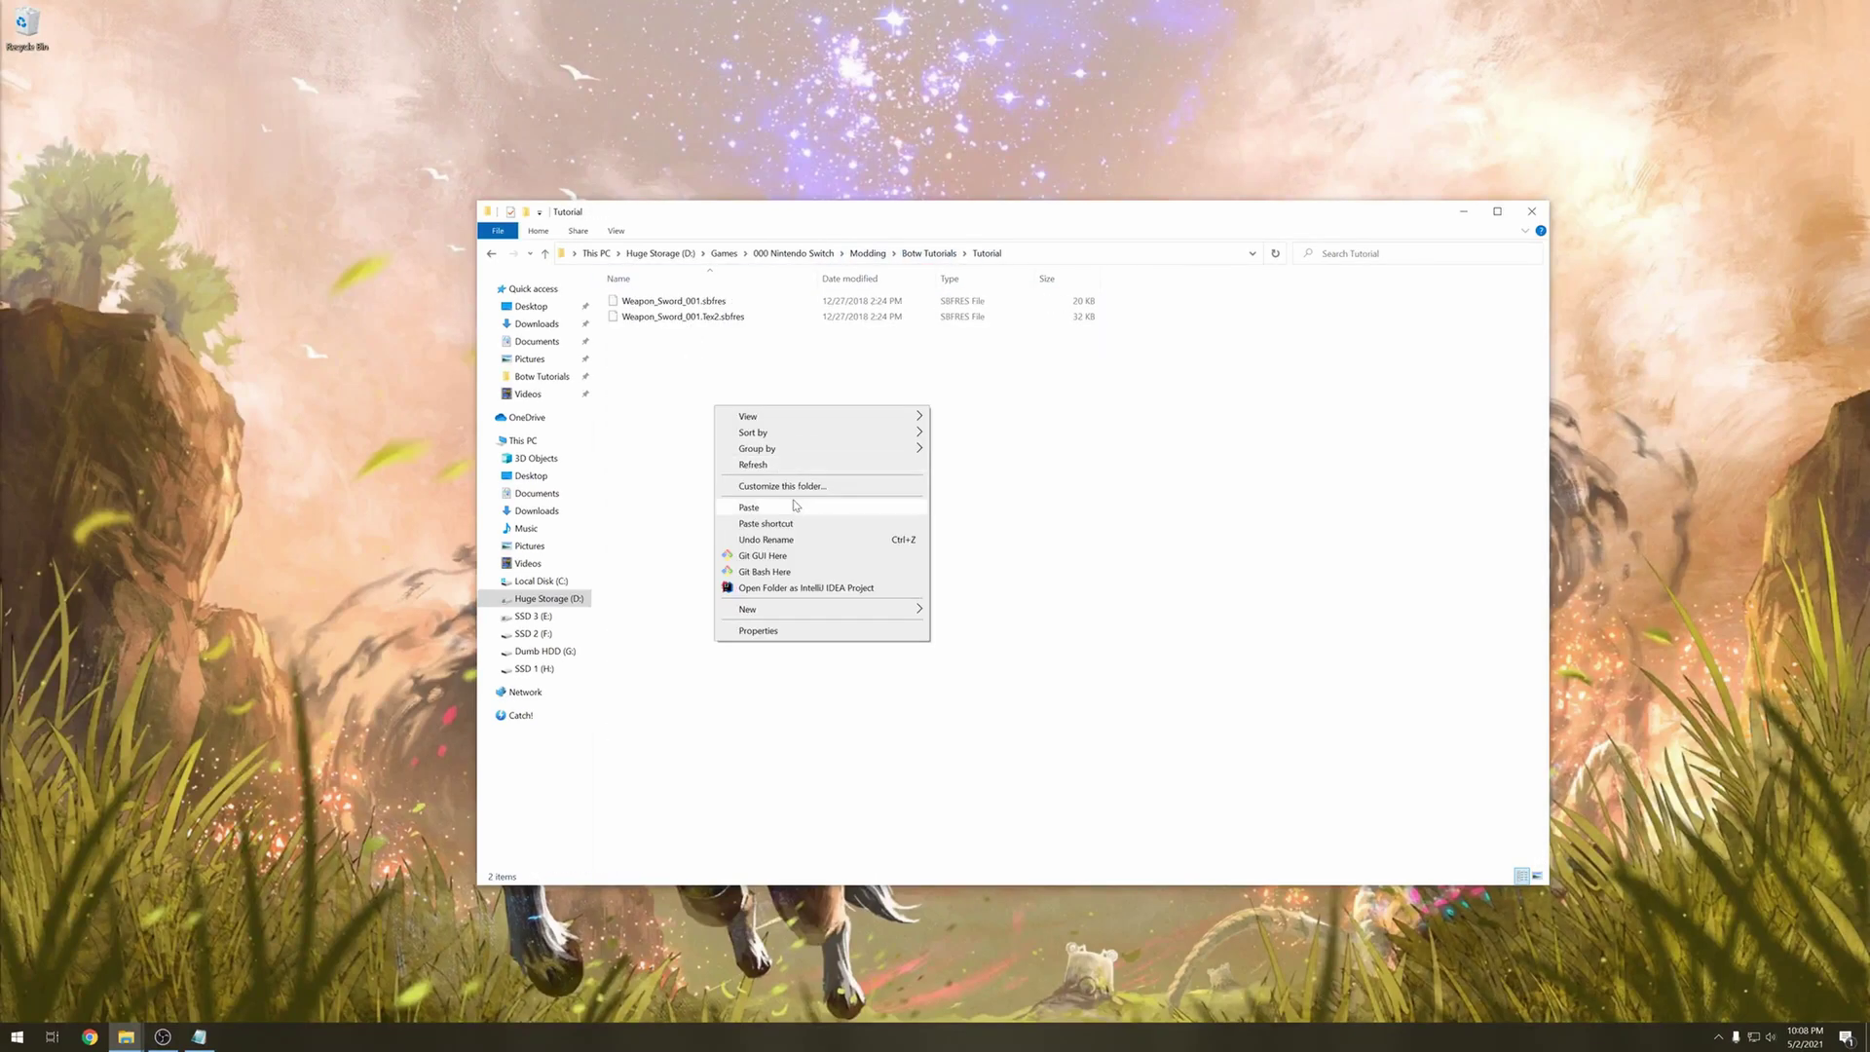
pyautogui.click(785, 507)
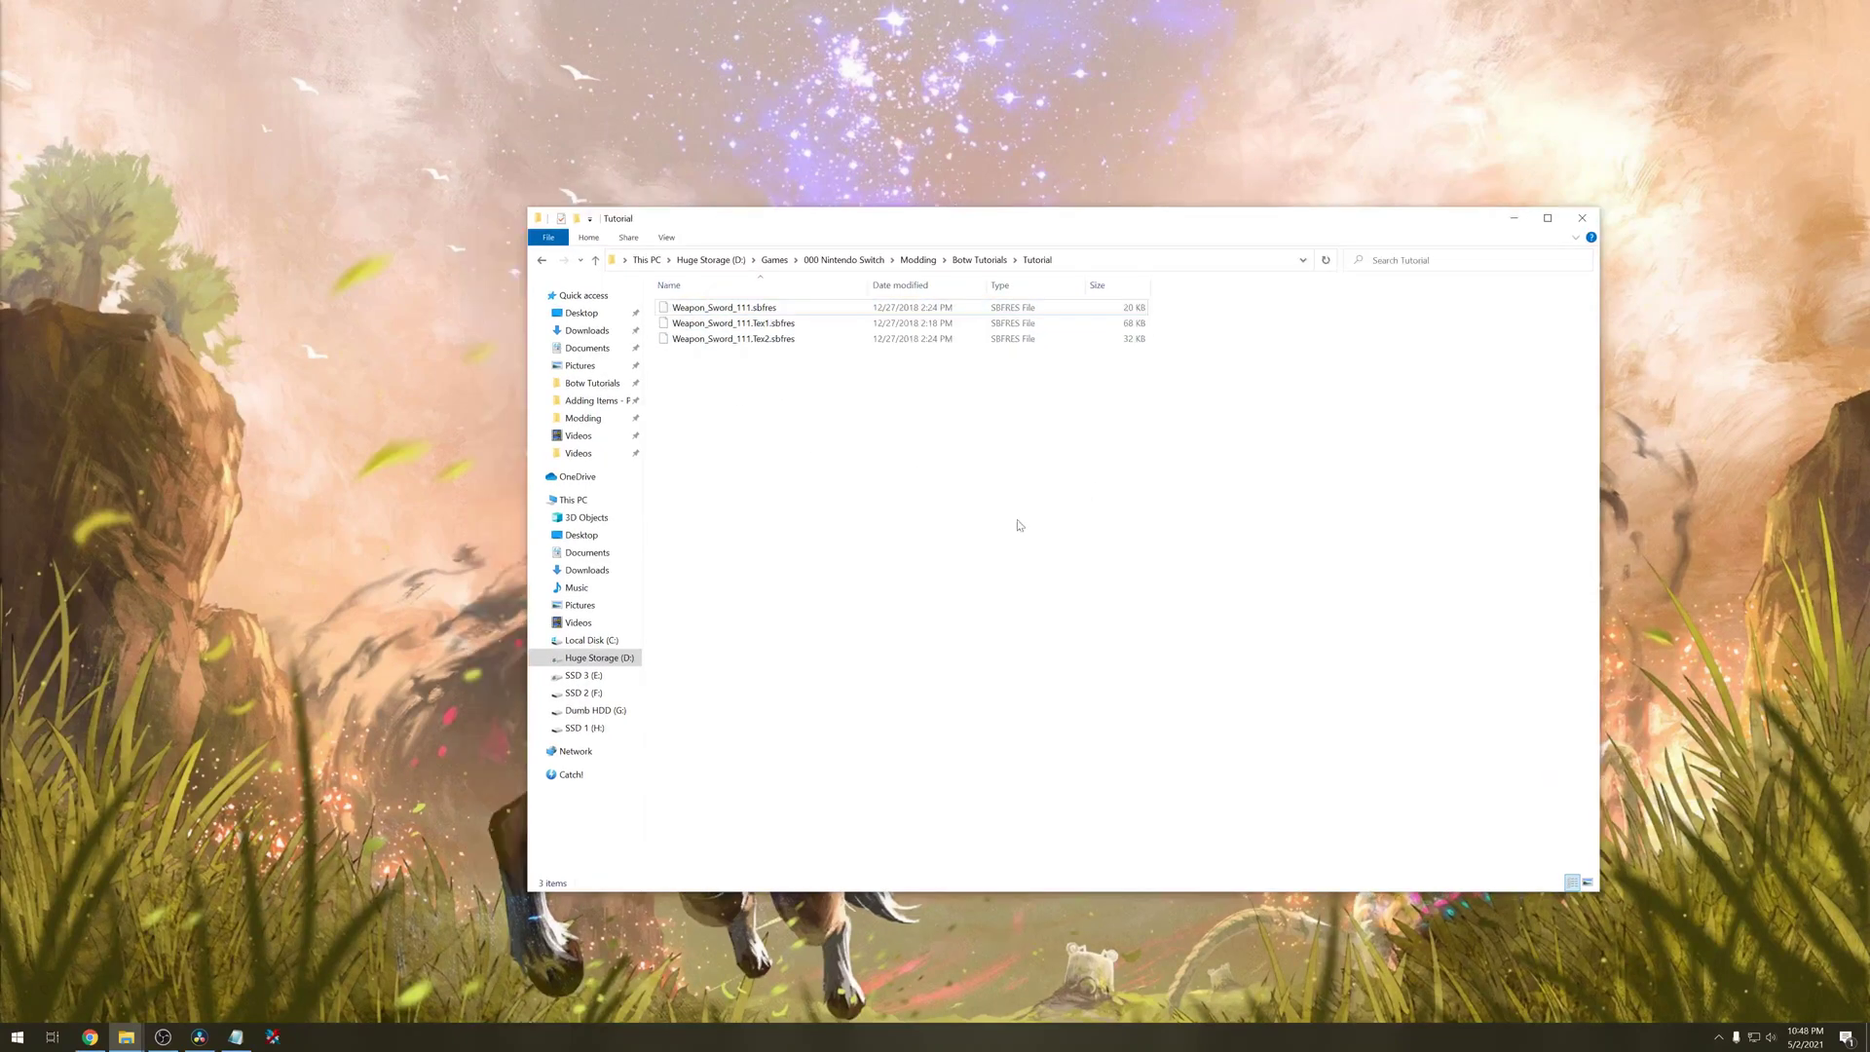
# Switch to Toolbox and open Weapon_Sword_111.sbfres from the Tutorial folder, maximizing both the program and the file window
pyautogui.click(264, 1045)
pyautogui.click(979, 539)
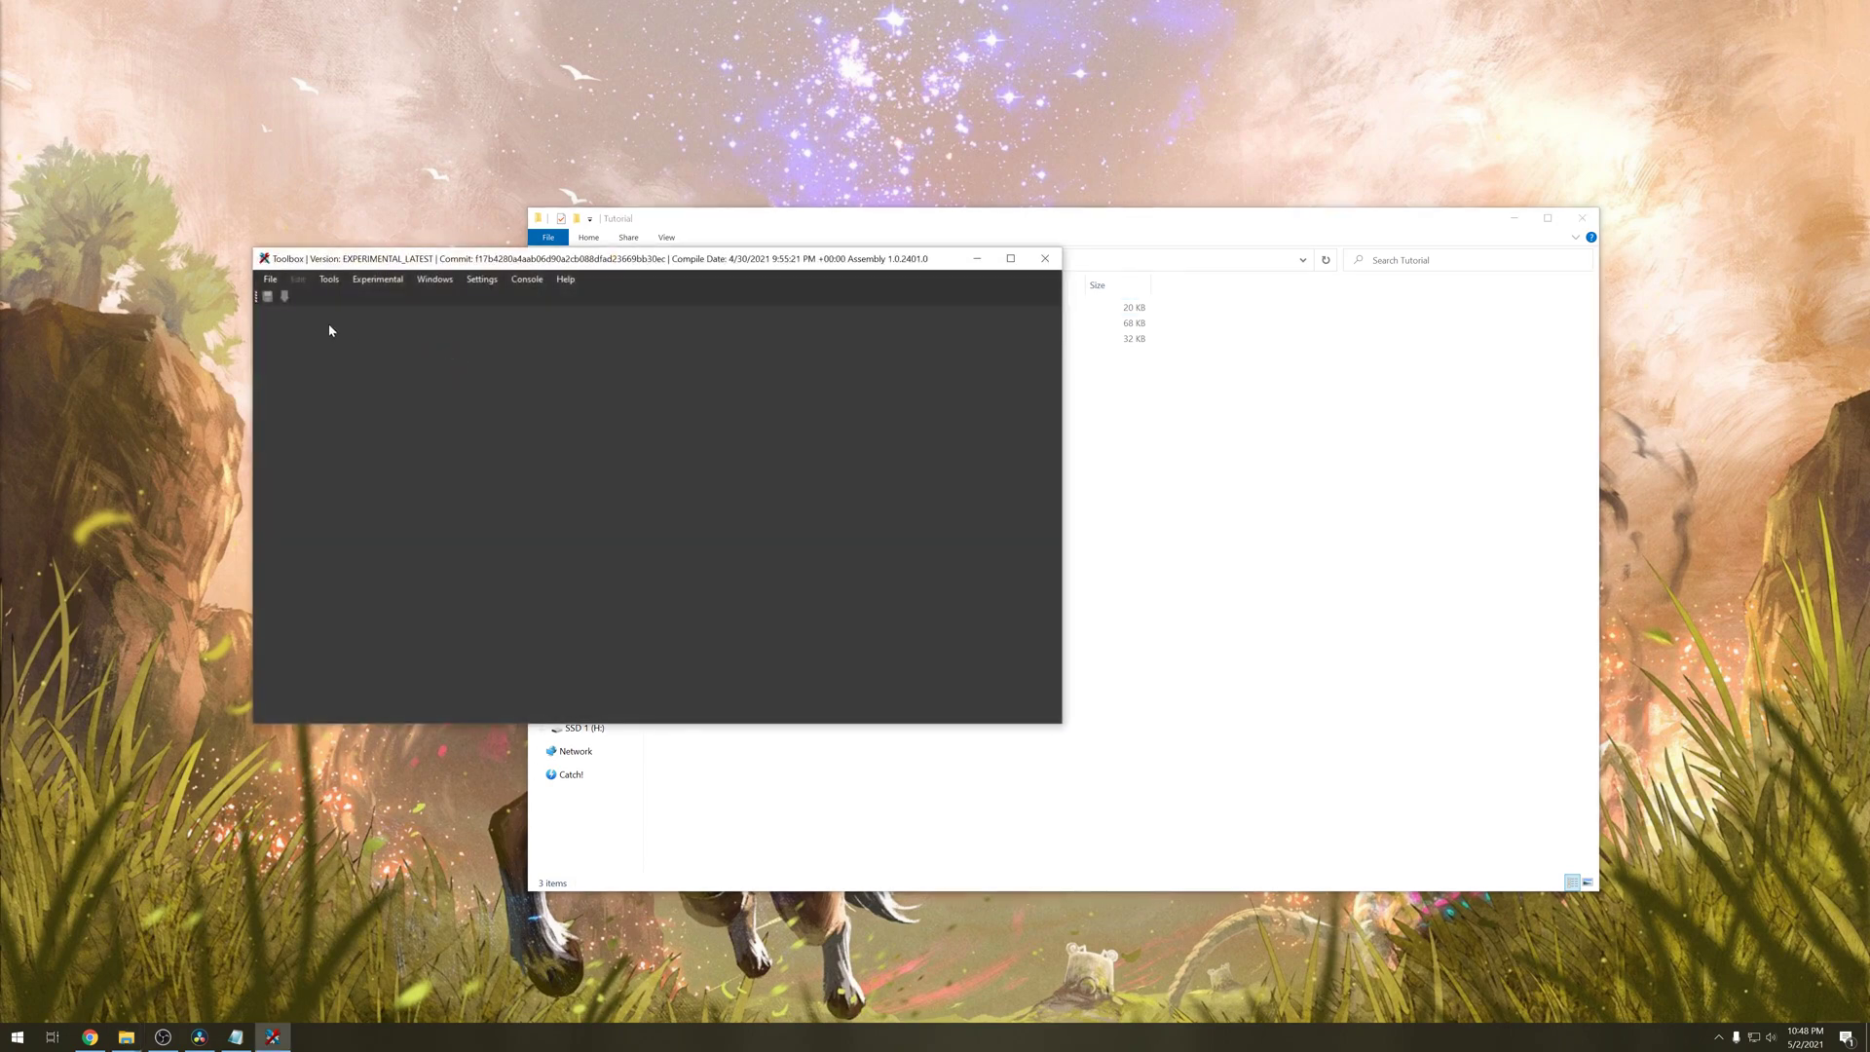
pyautogui.click(1009, 258)
pyautogui.click(22, 31)
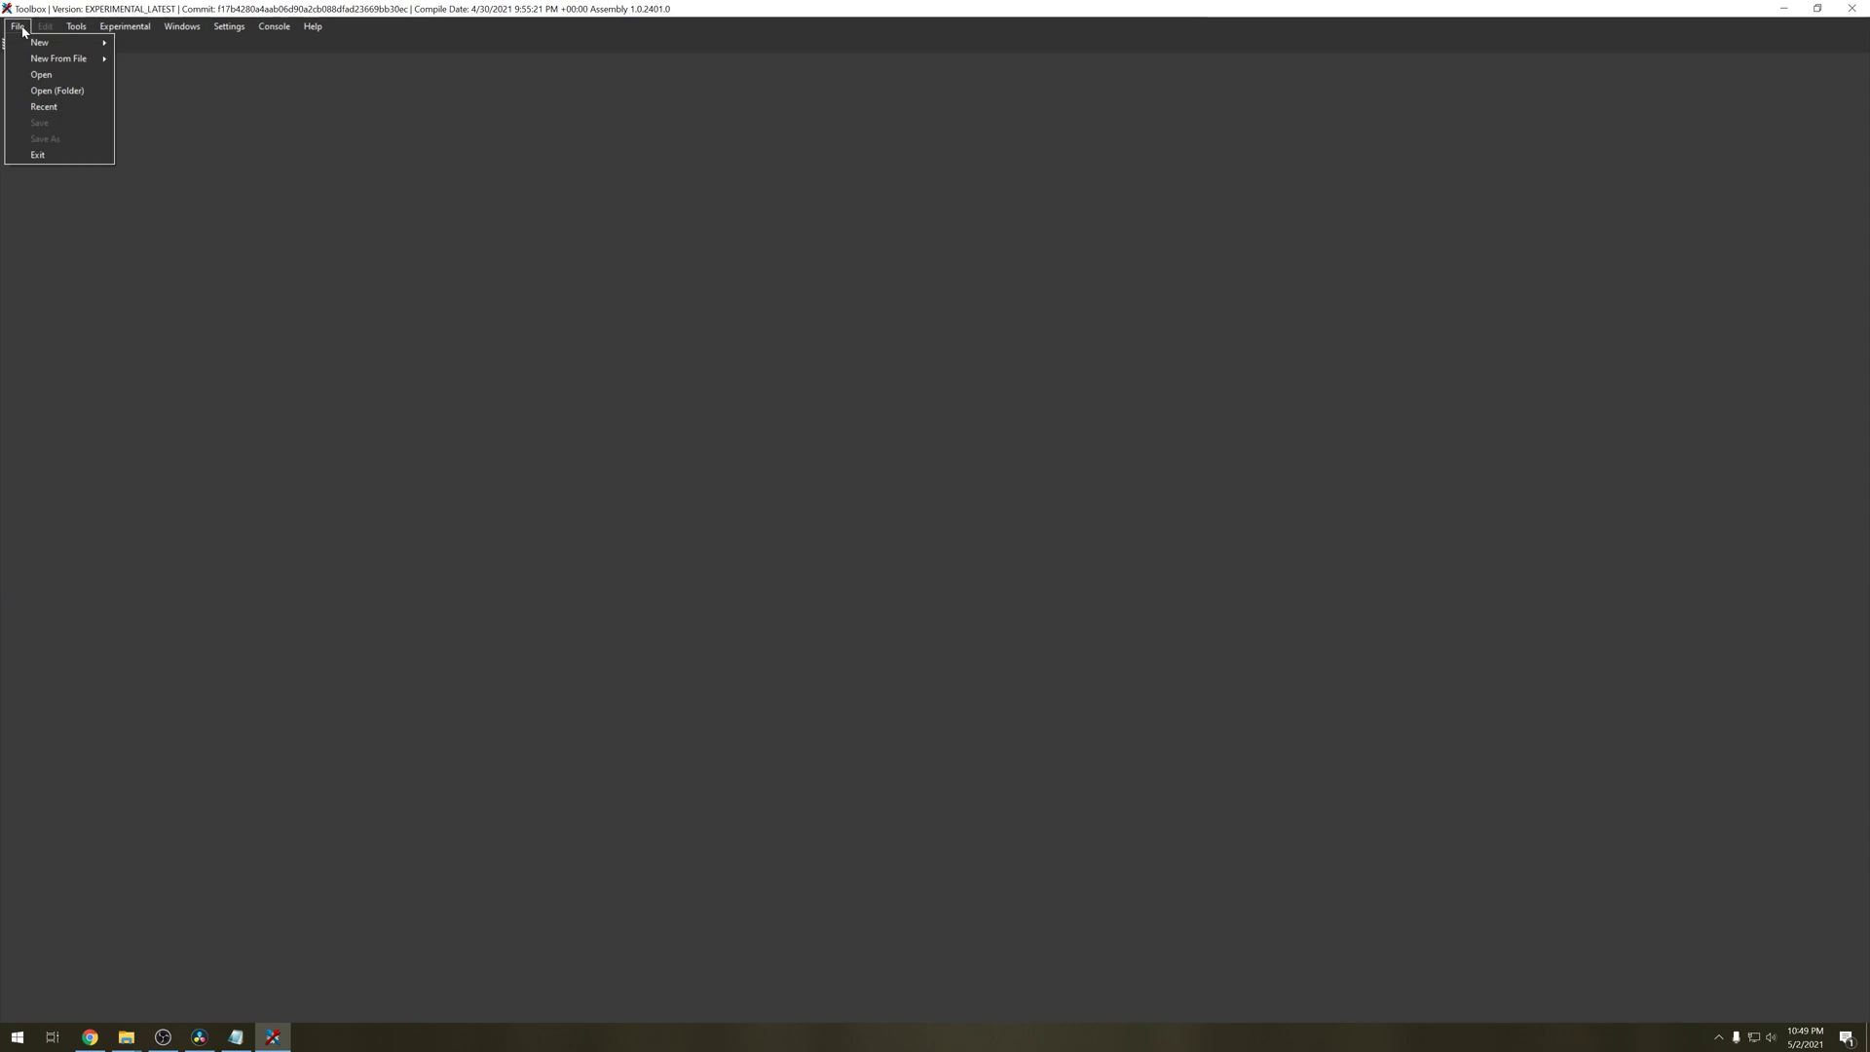
pyautogui.click(46, 78)
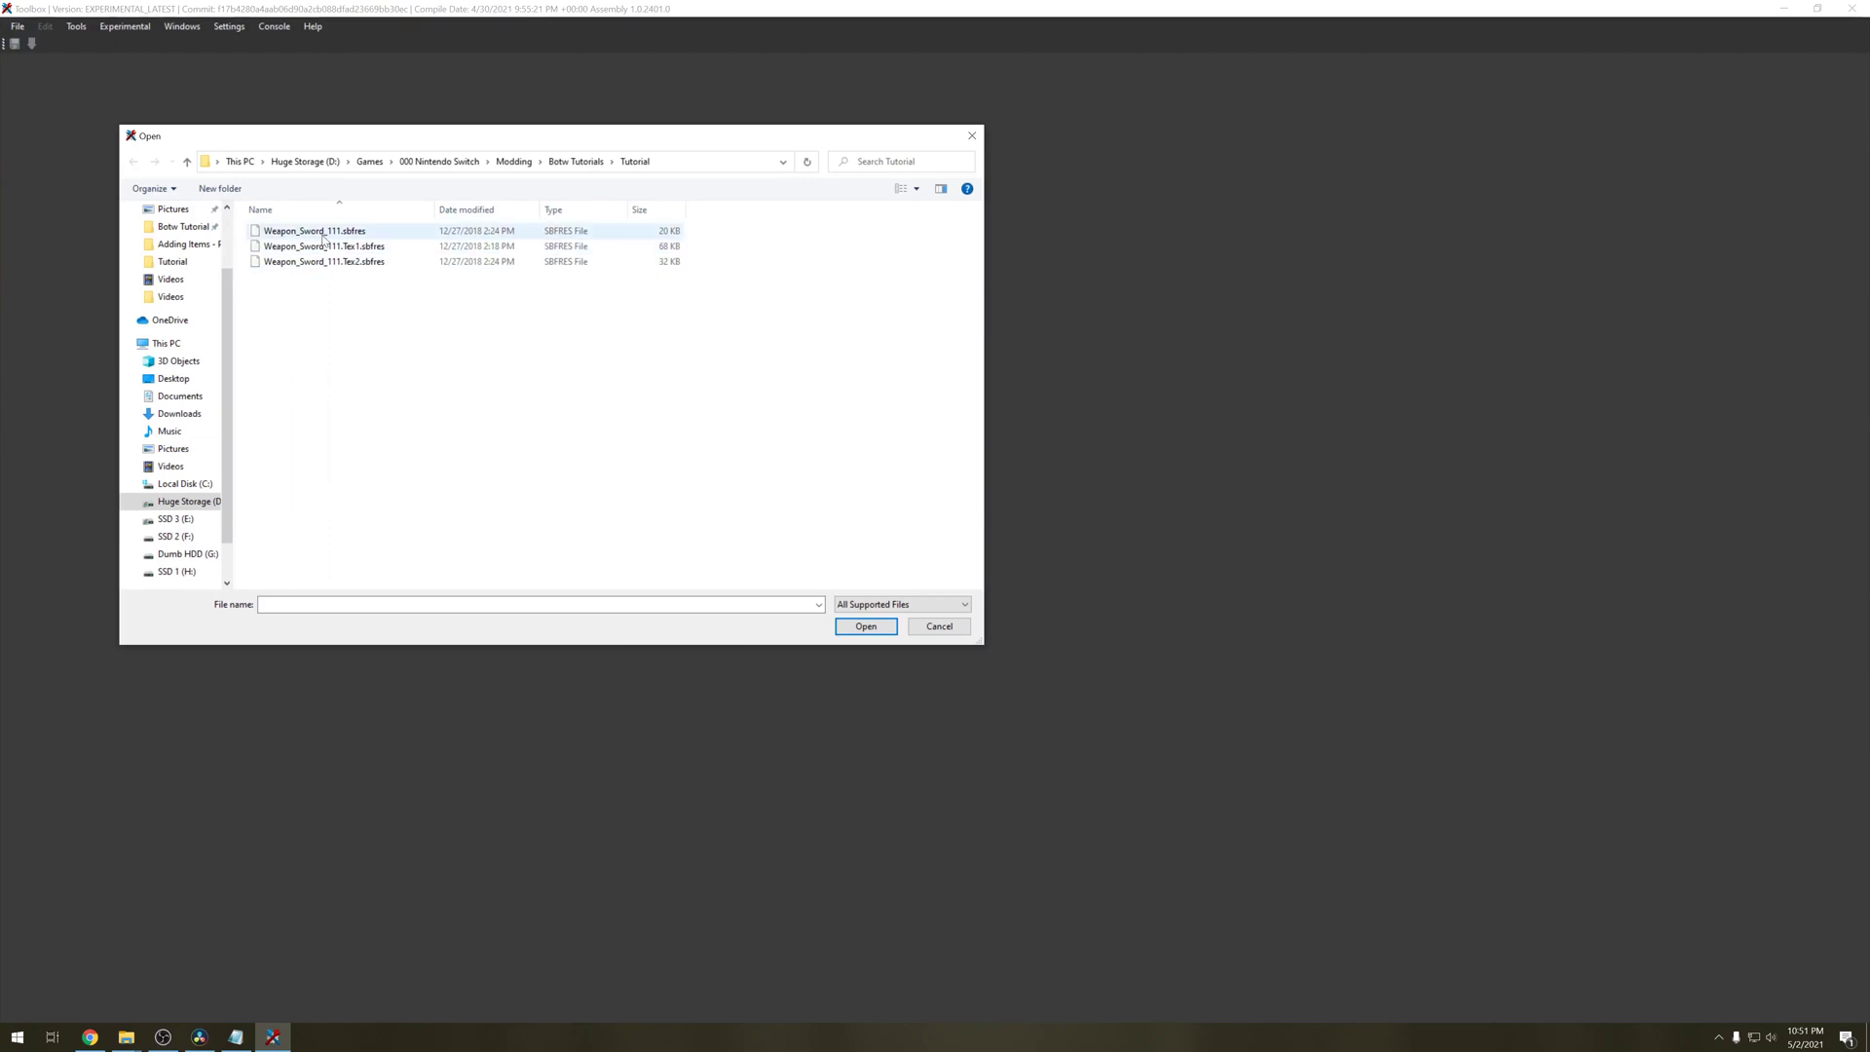
pyautogui.doubleClick(376, 234)
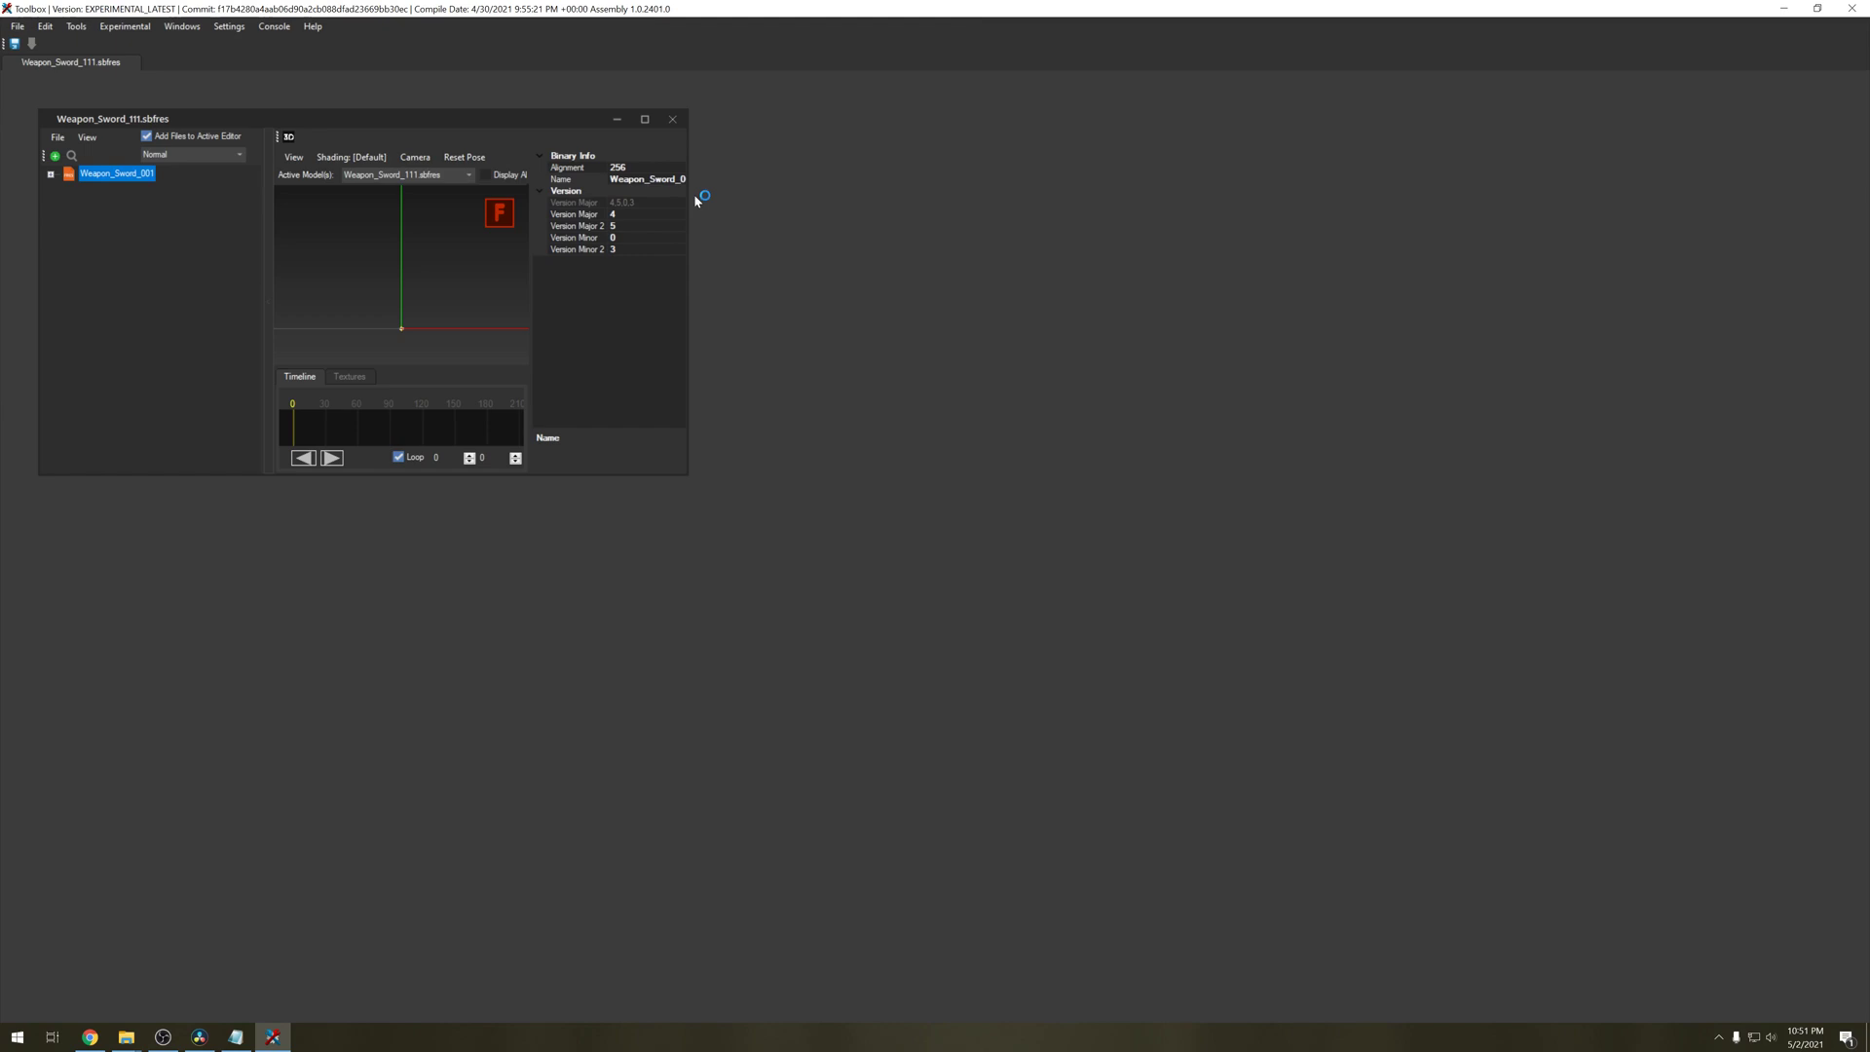
pyautogui.click(645, 120)
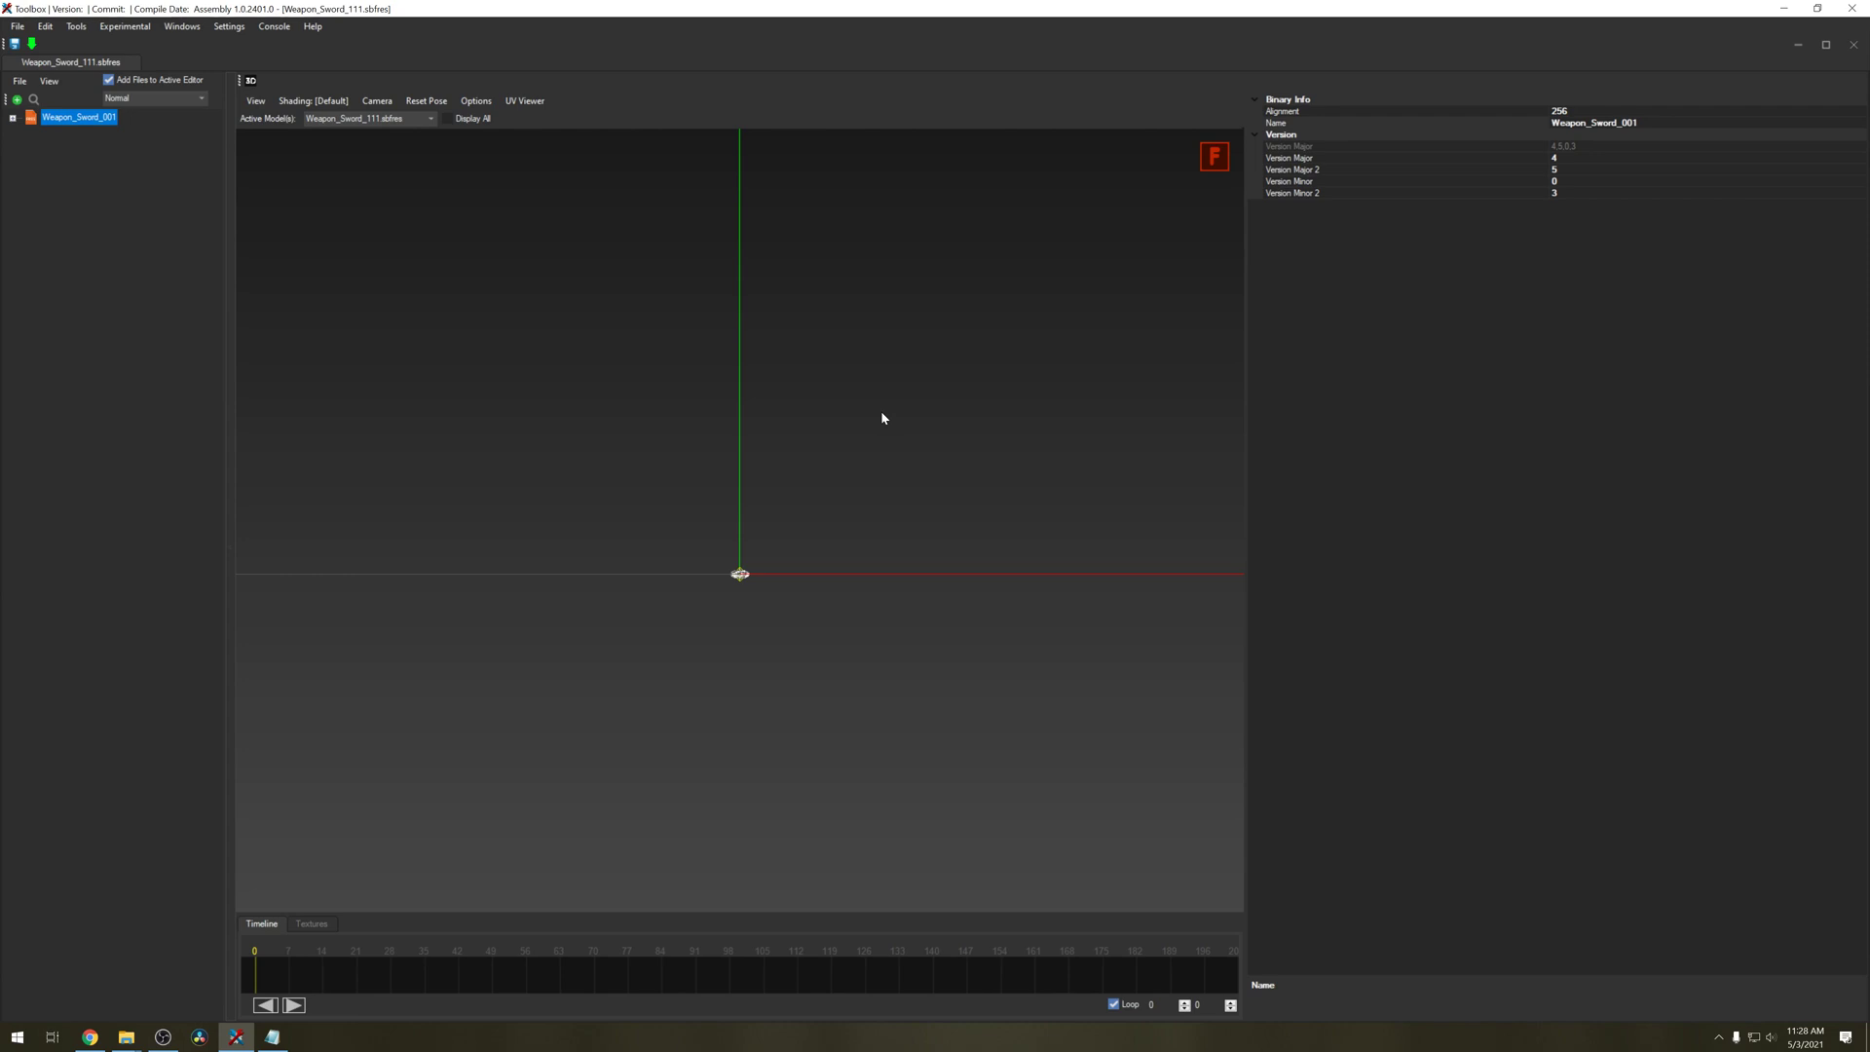
# Set the opened file's name in its binary info to Weapon_Sword_111
pyautogui.moveTo(861, 437); pyautogui.dragTo(786, 701)
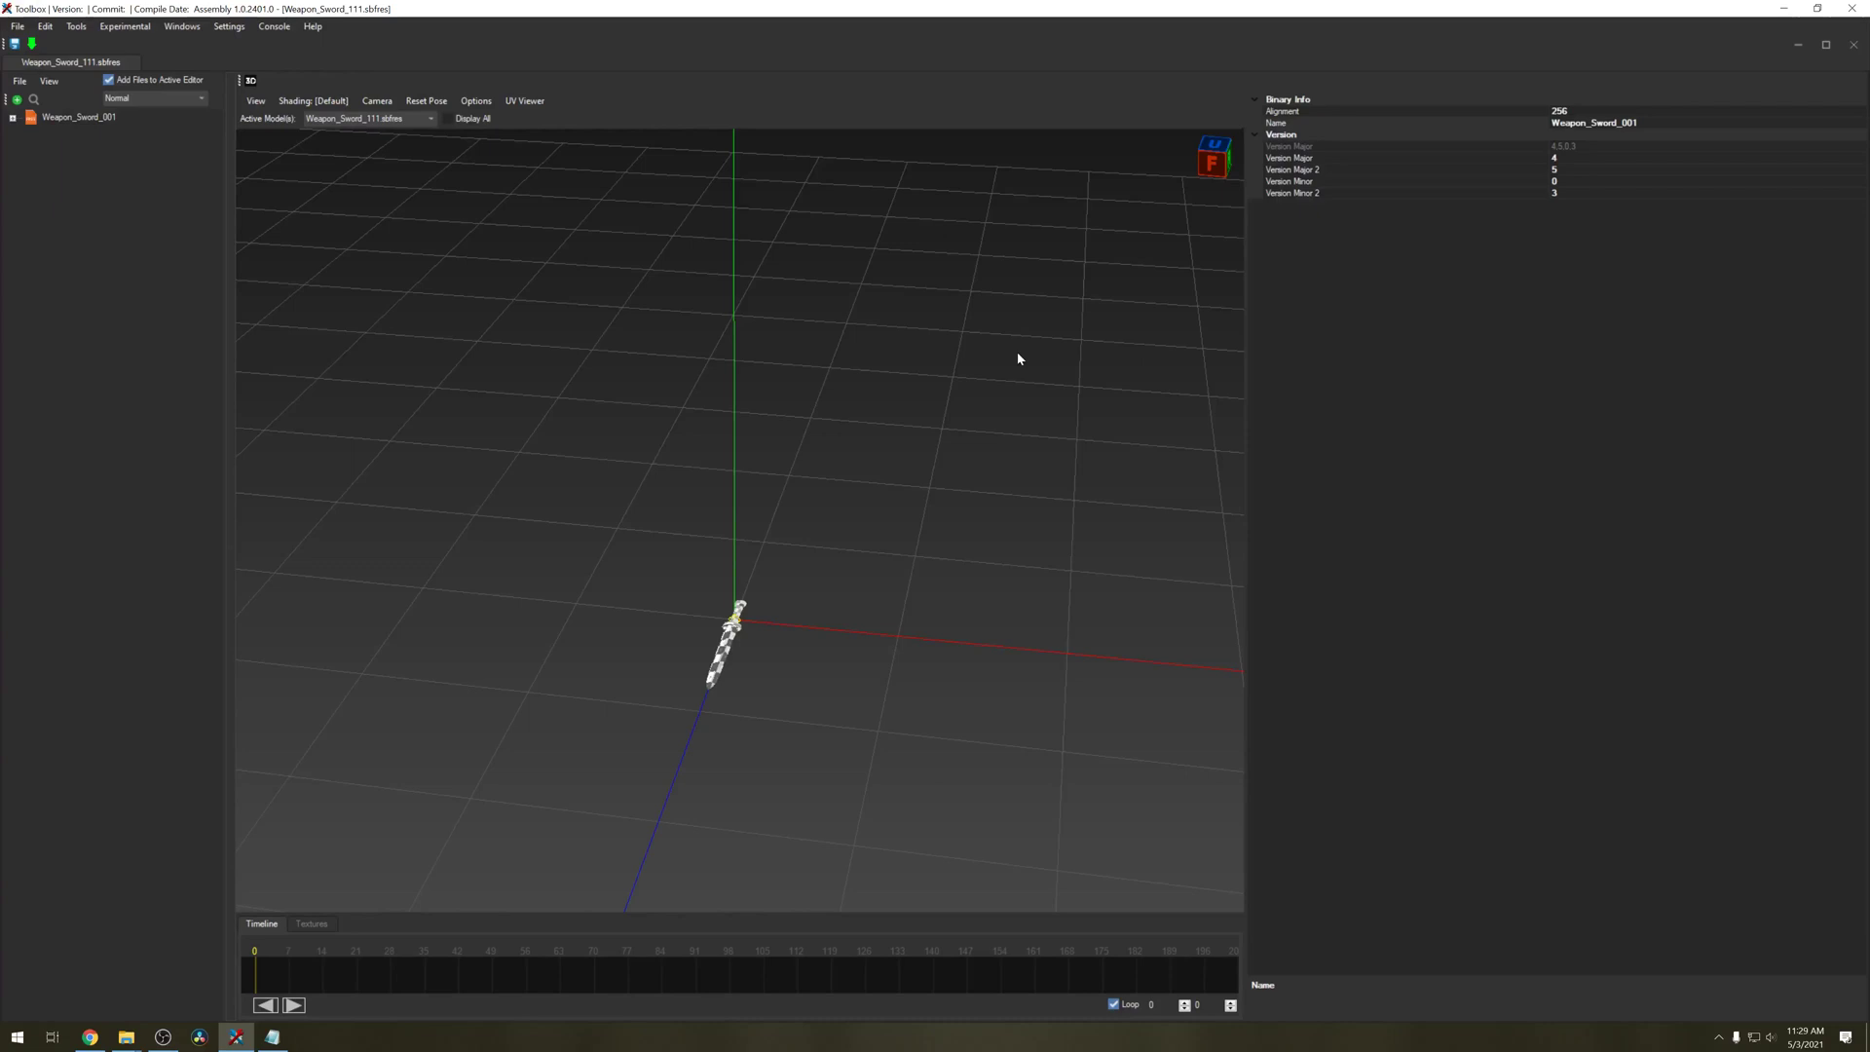
pyautogui.click(1628, 125)
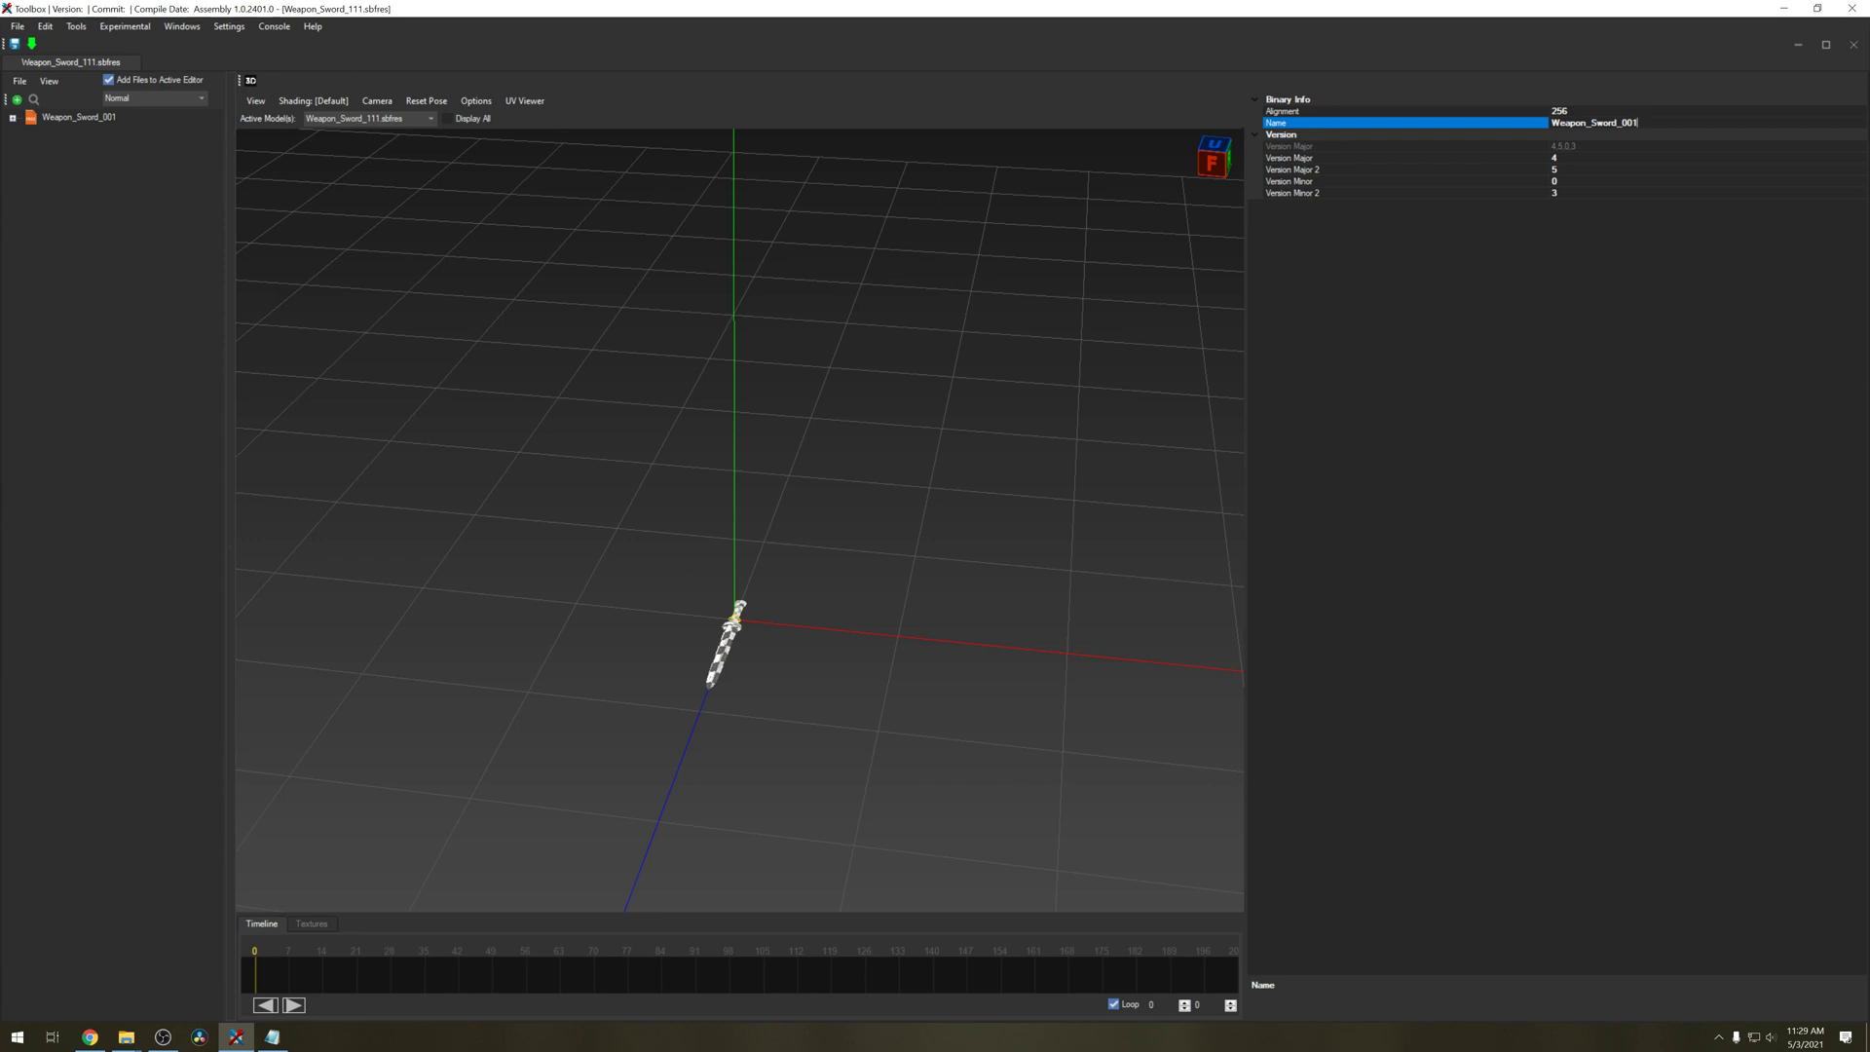
pyautogui.press('BackSpace')
# Rename the Weapon_Sword_001 model inside the Models folder as Weapon_Sword_111
pyautogui.click(13, 118)
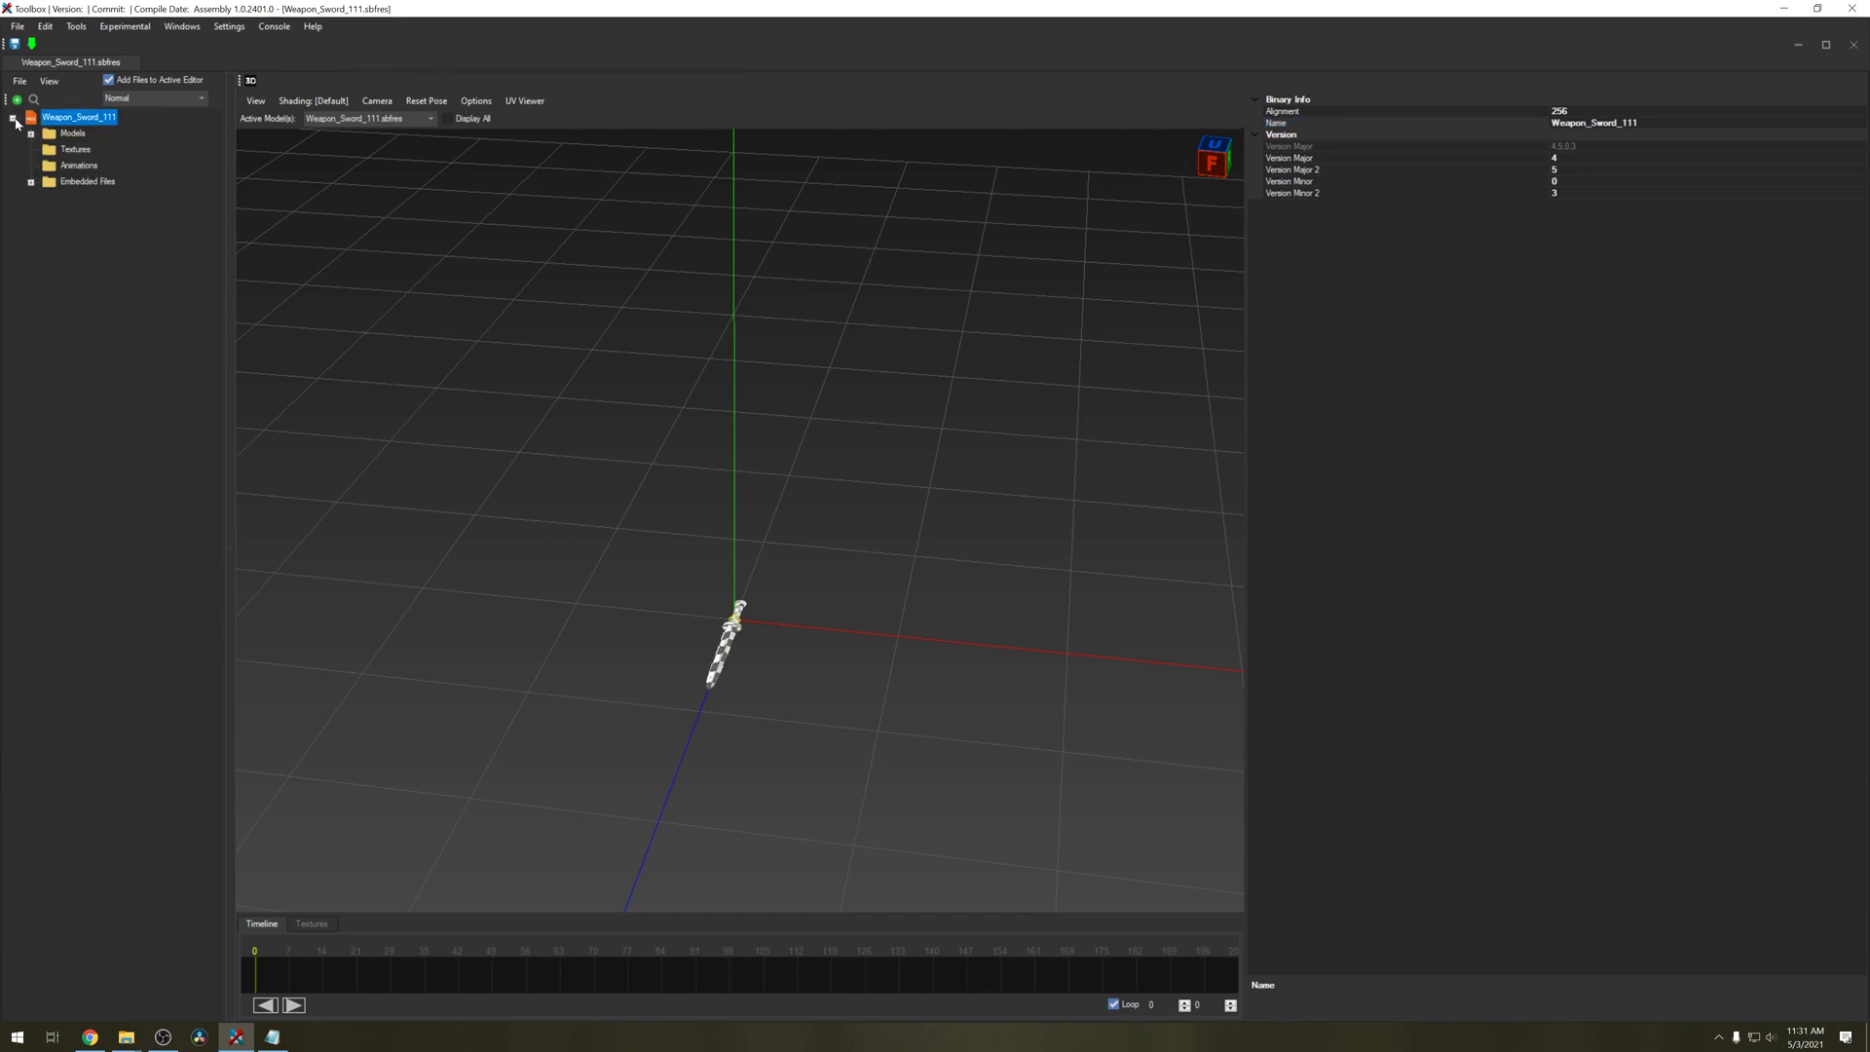
pyautogui.click(31, 133)
pyautogui.click(120, 150)
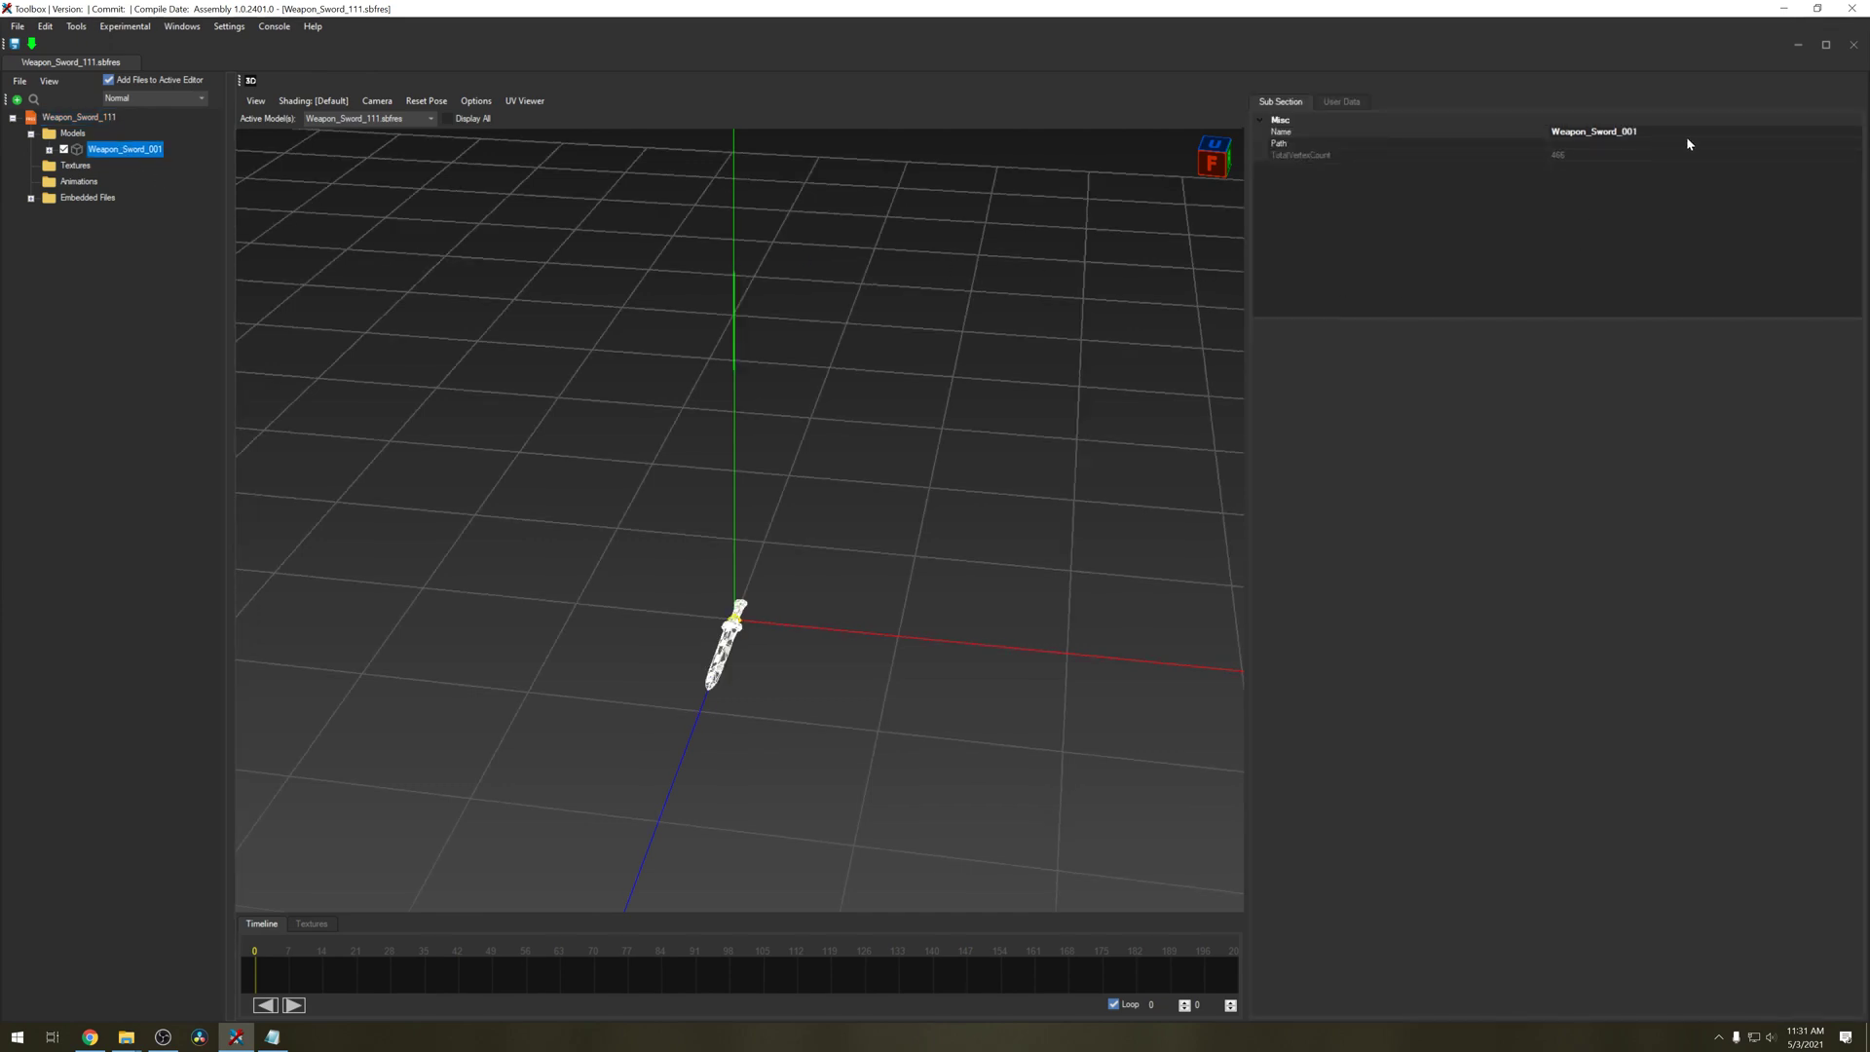
pyautogui.click(1655, 133)
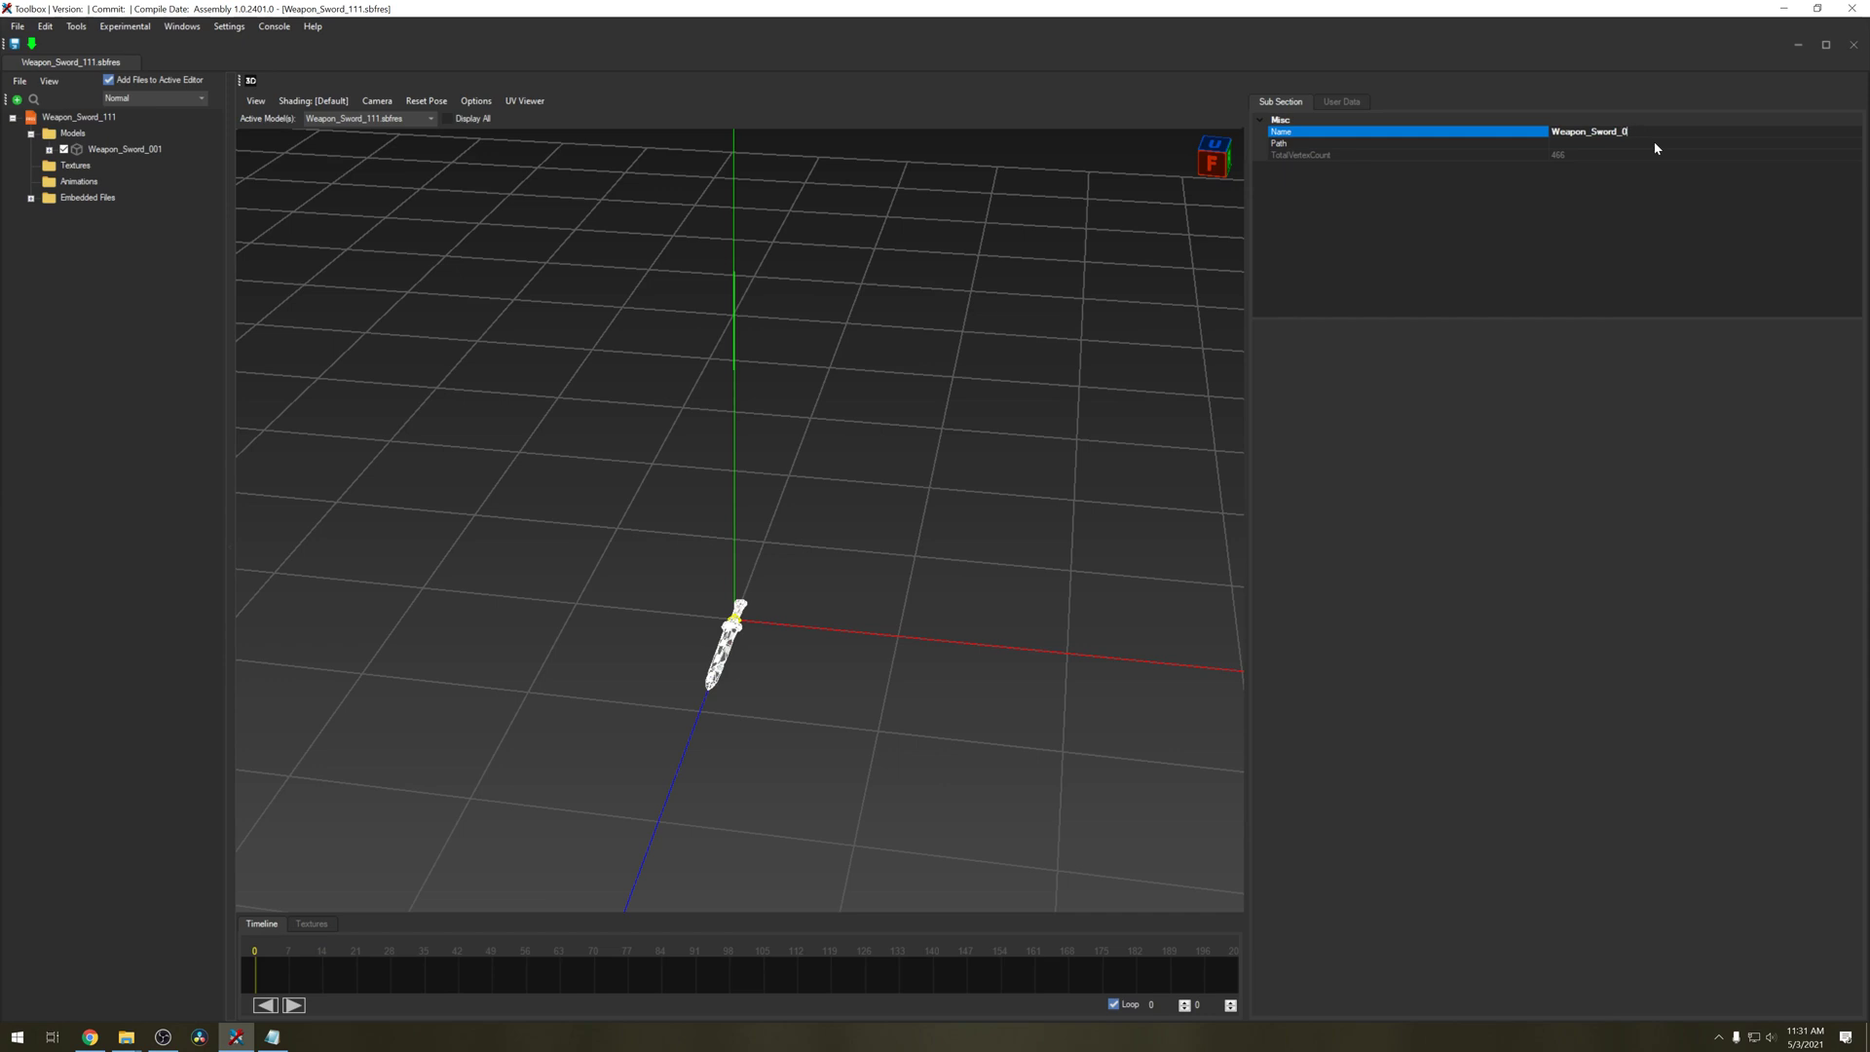
pyautogui.press('BackSpace')
pyautogui.write('111')
# Rename the mesh in the model's Objects folder as Root__Mt_Sword_111
pyautogui.click(50, 151)
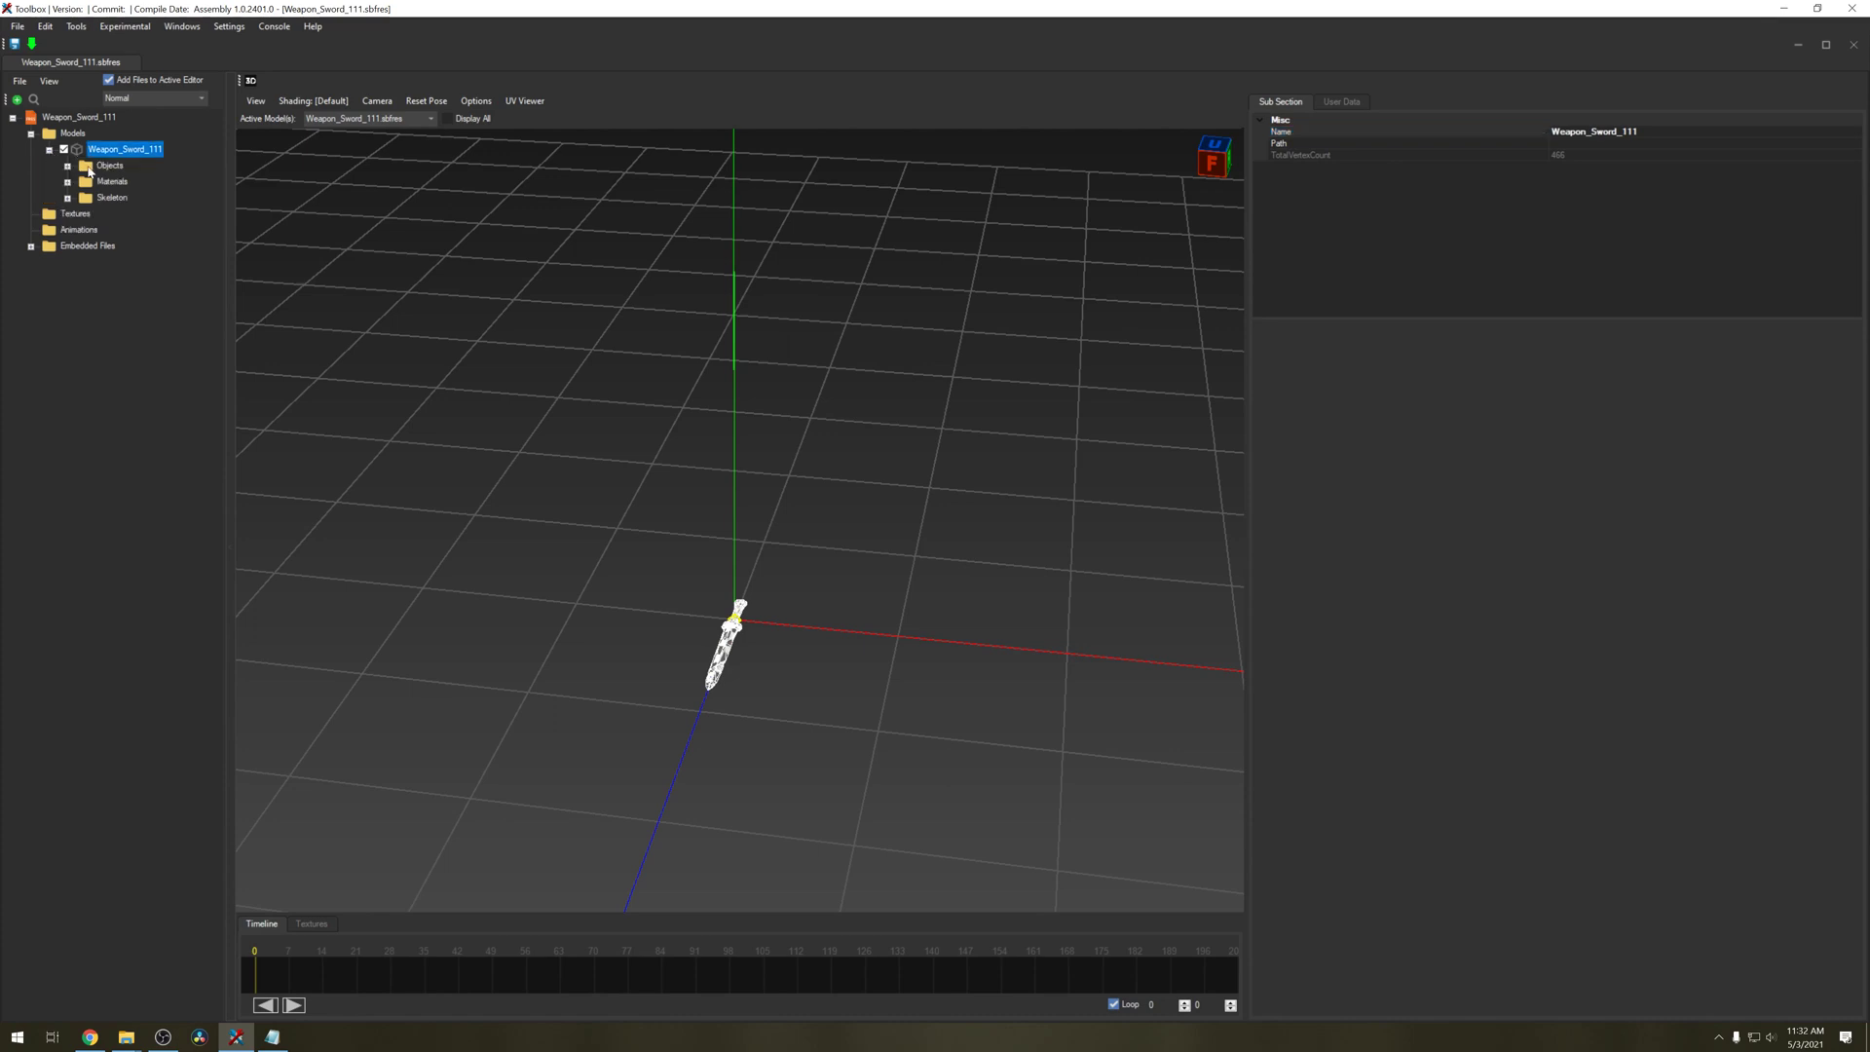
pyautogui.click(88, 170)
pyautogui.click(68, 168)
pyautogui.click(127, 183)
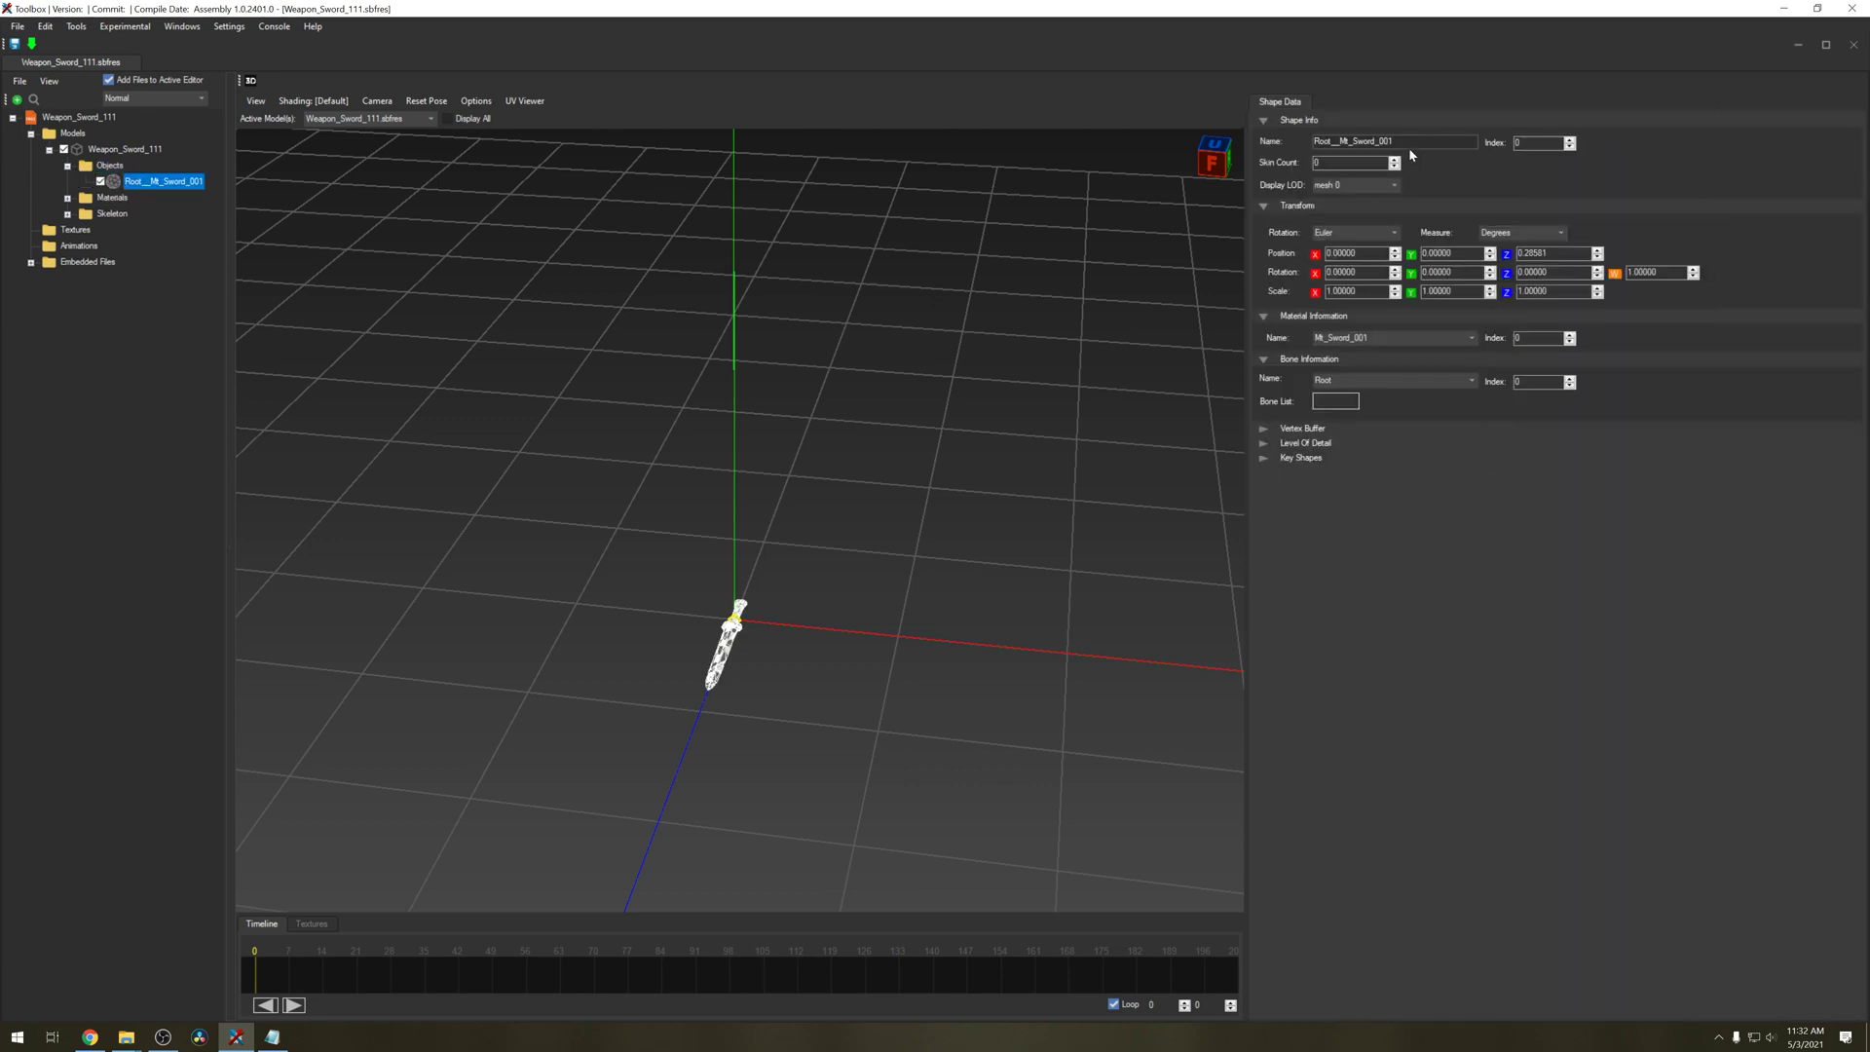
pyautogui.click(1408, 144)
pyautogui.press('BackSpace')
pyautogui.press('BackSpace')
# Rename the material in the model's Materials folder as Mt_Sword_111
pyautogui.click(67, 198)
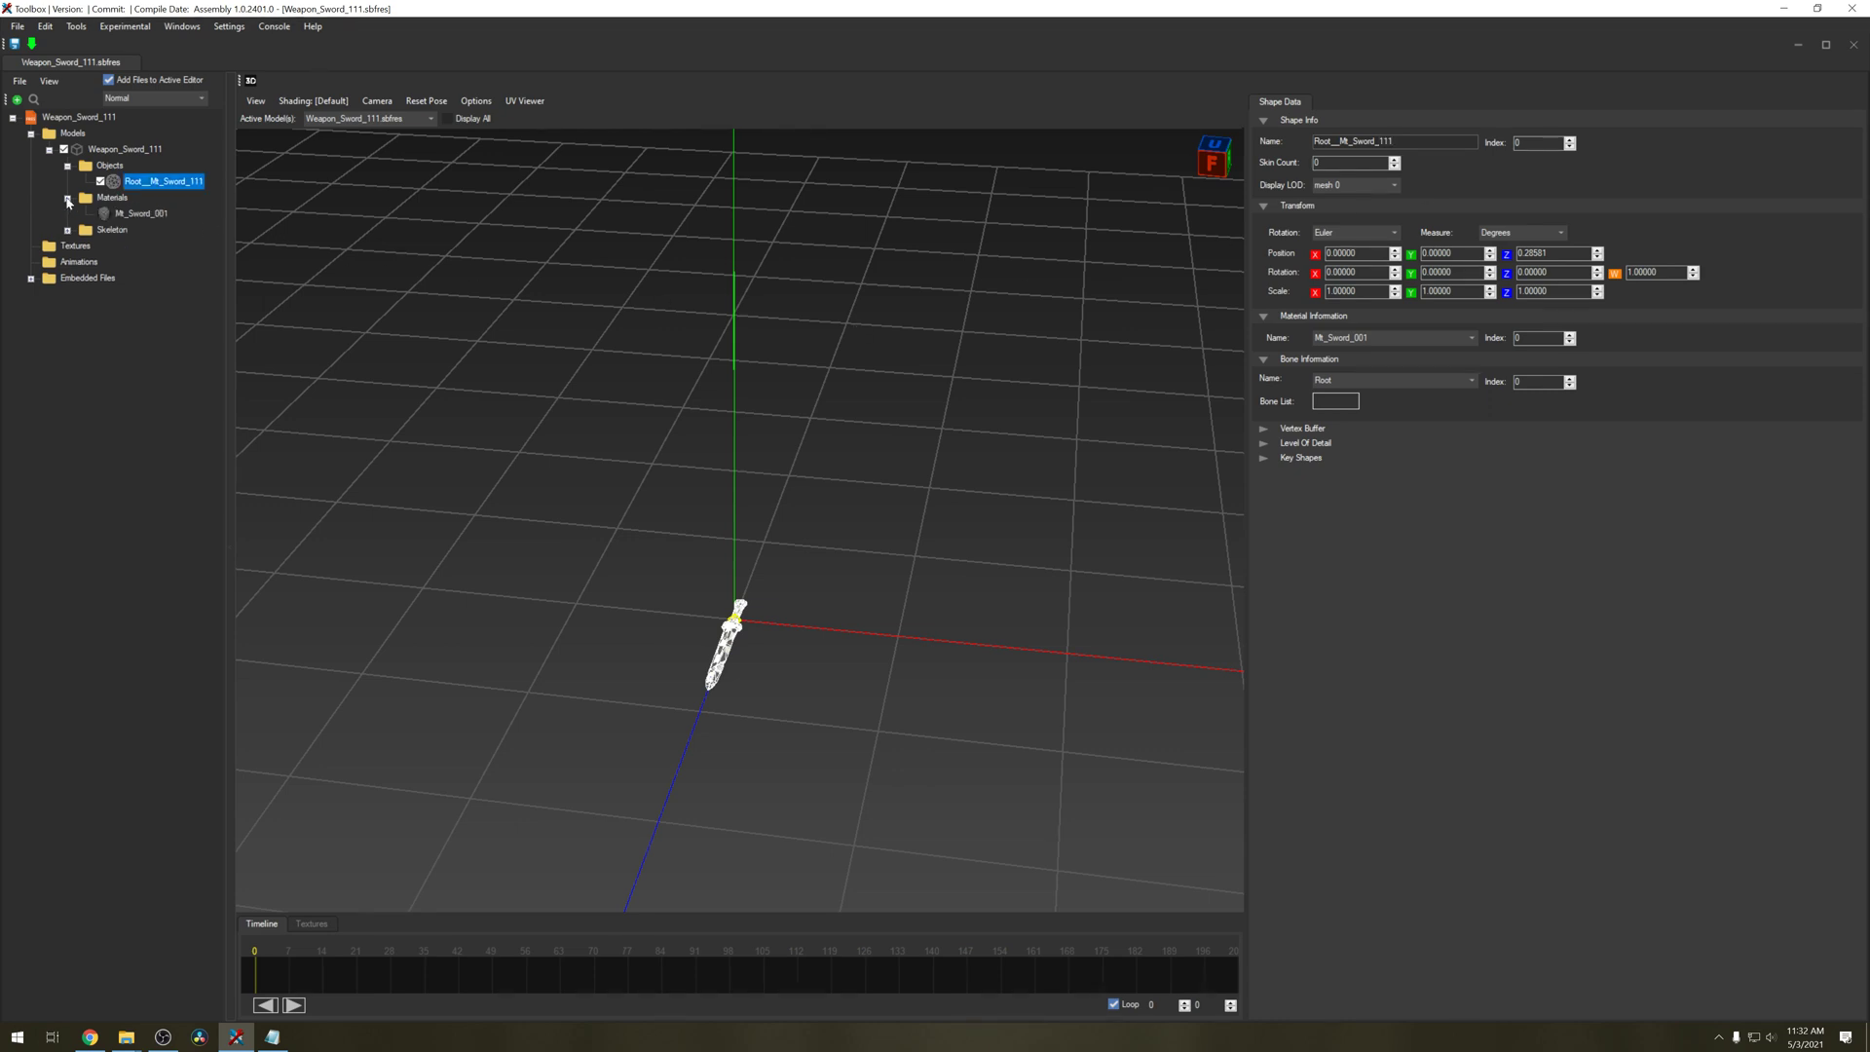
pyautogui.click(121, 216)
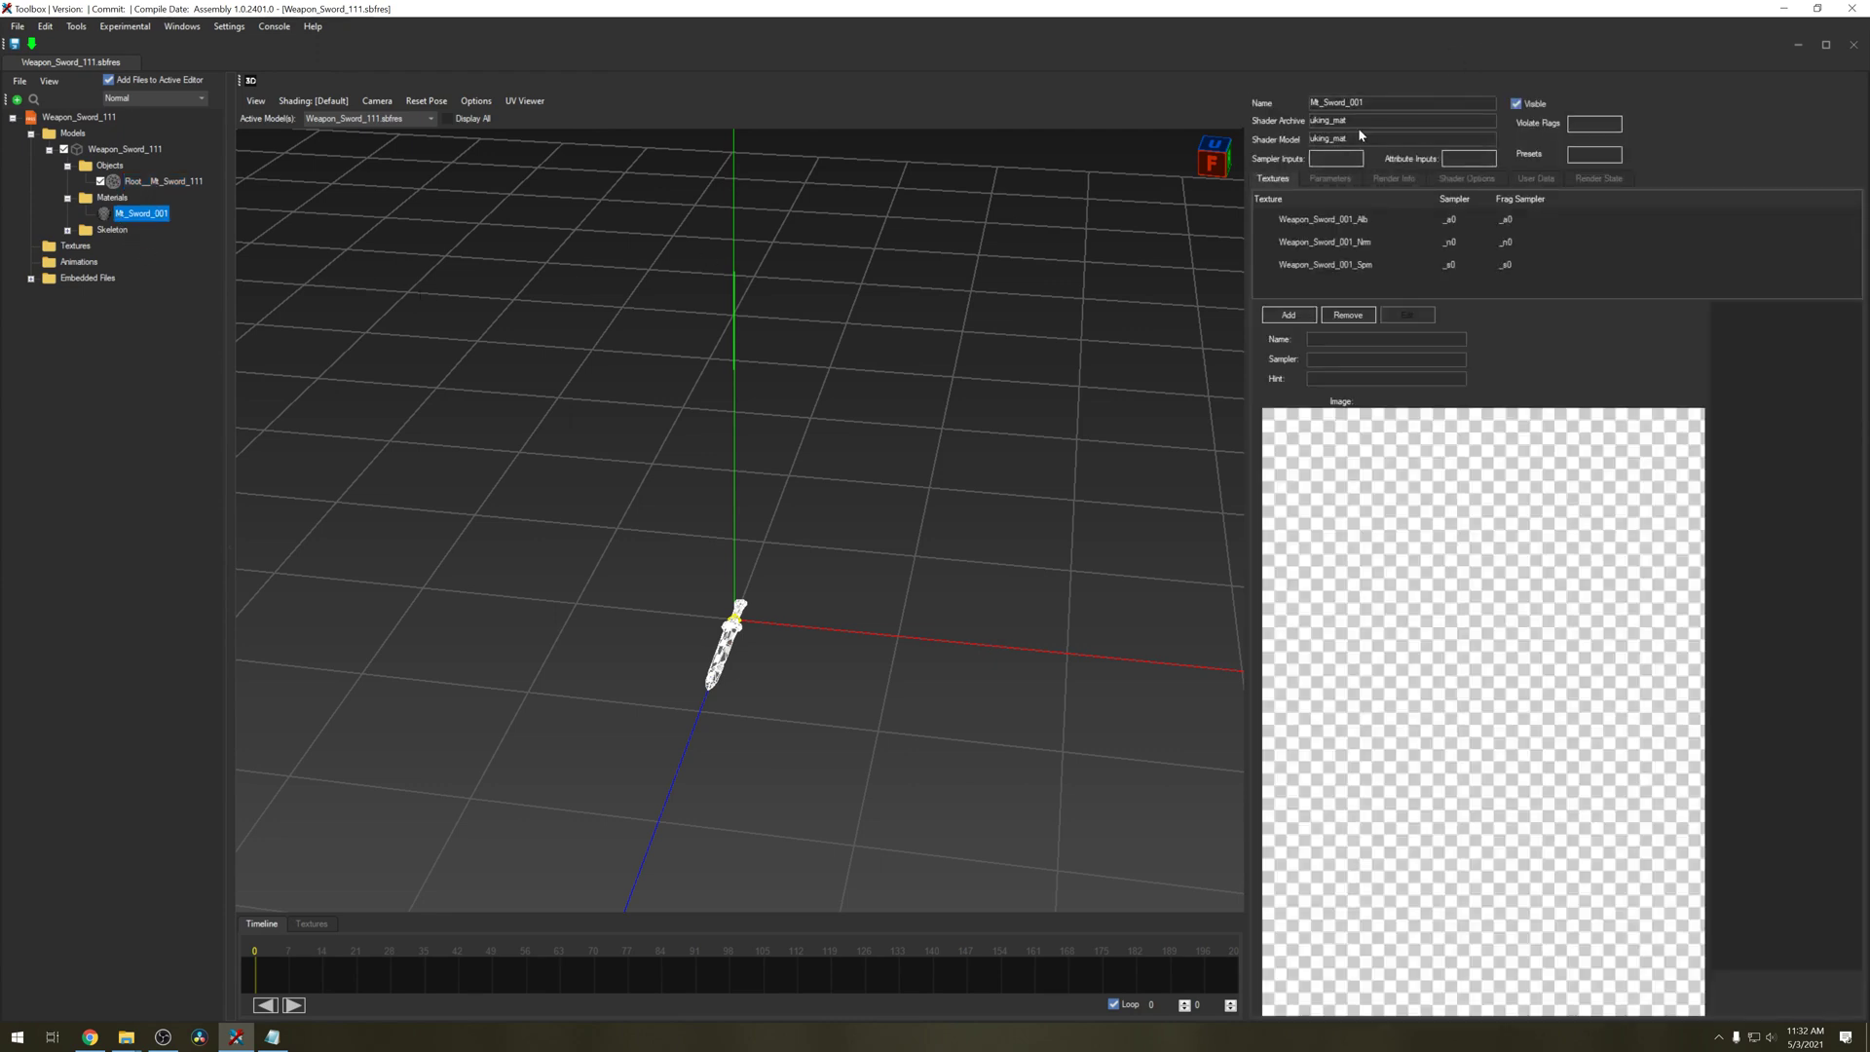
pyautogui.click(1363, 102)
pyautogui.press('BackSpace')
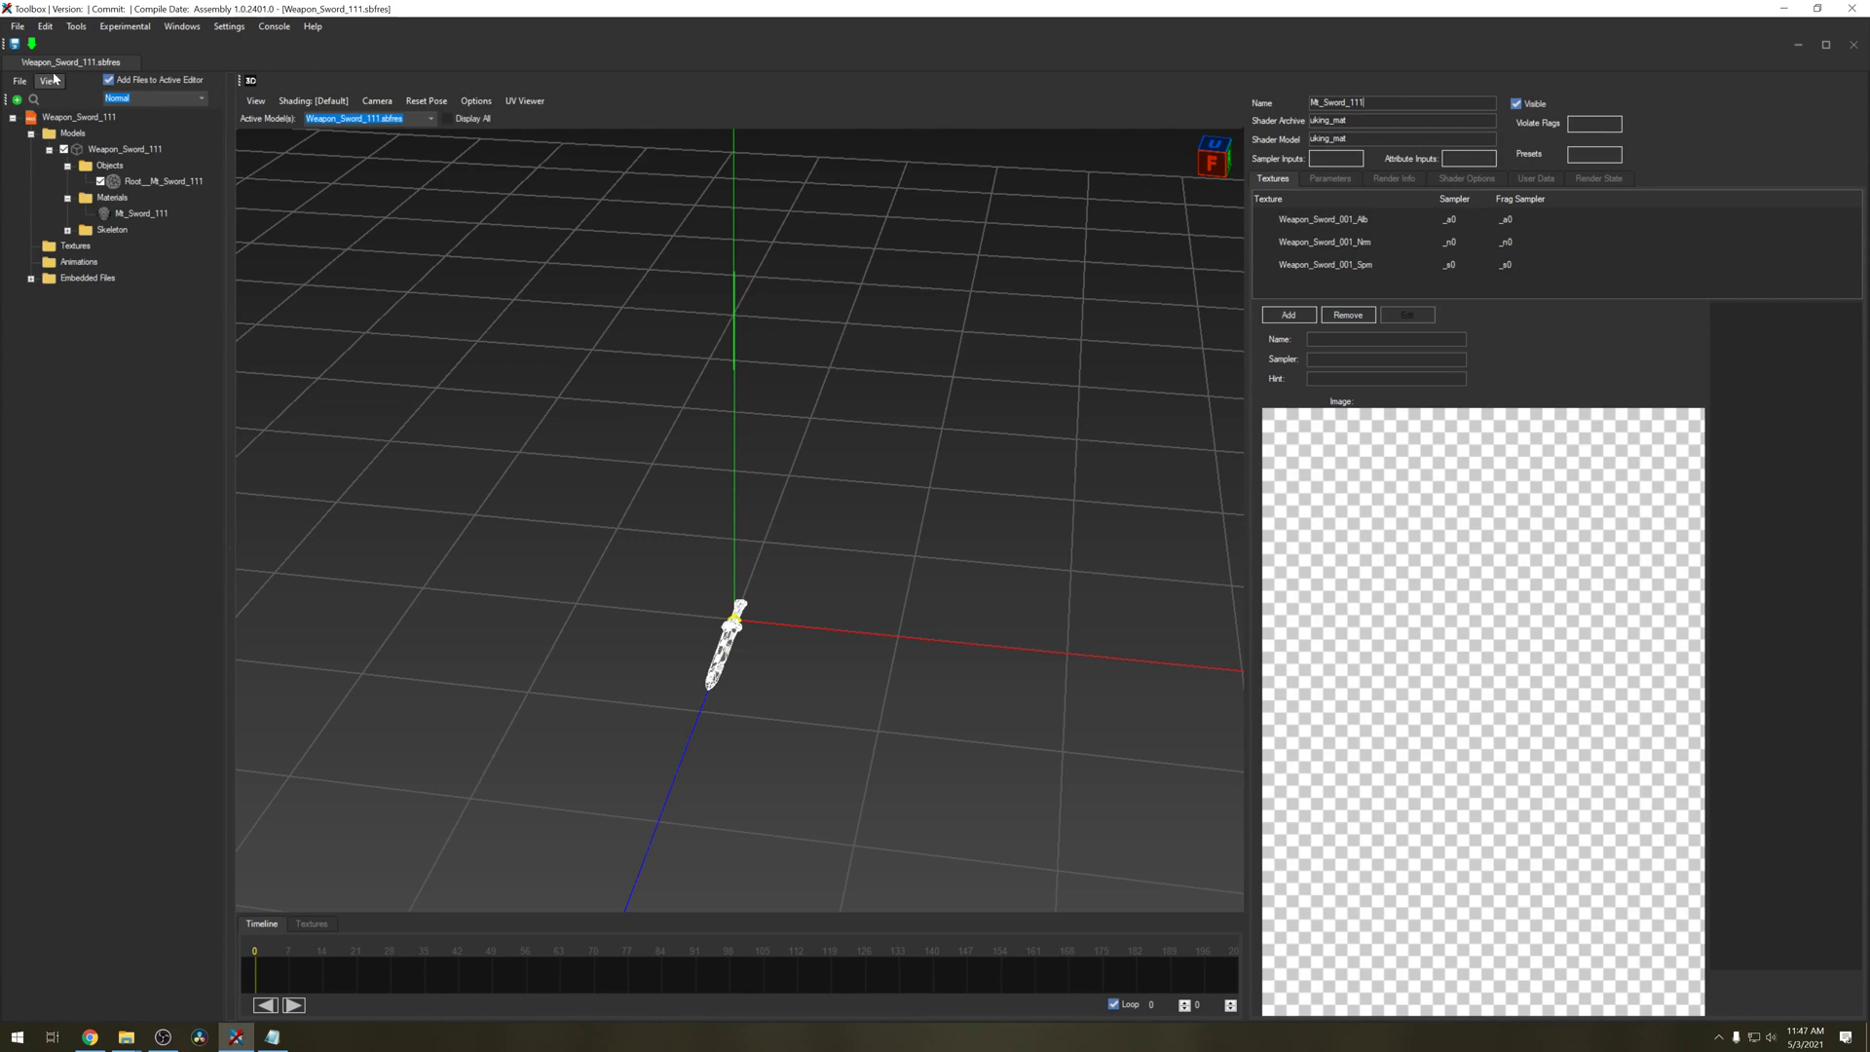
# Save Weapon_Sword_111.sbfres with compression and dismiss the save notification
pyautogui.click(15, 43)
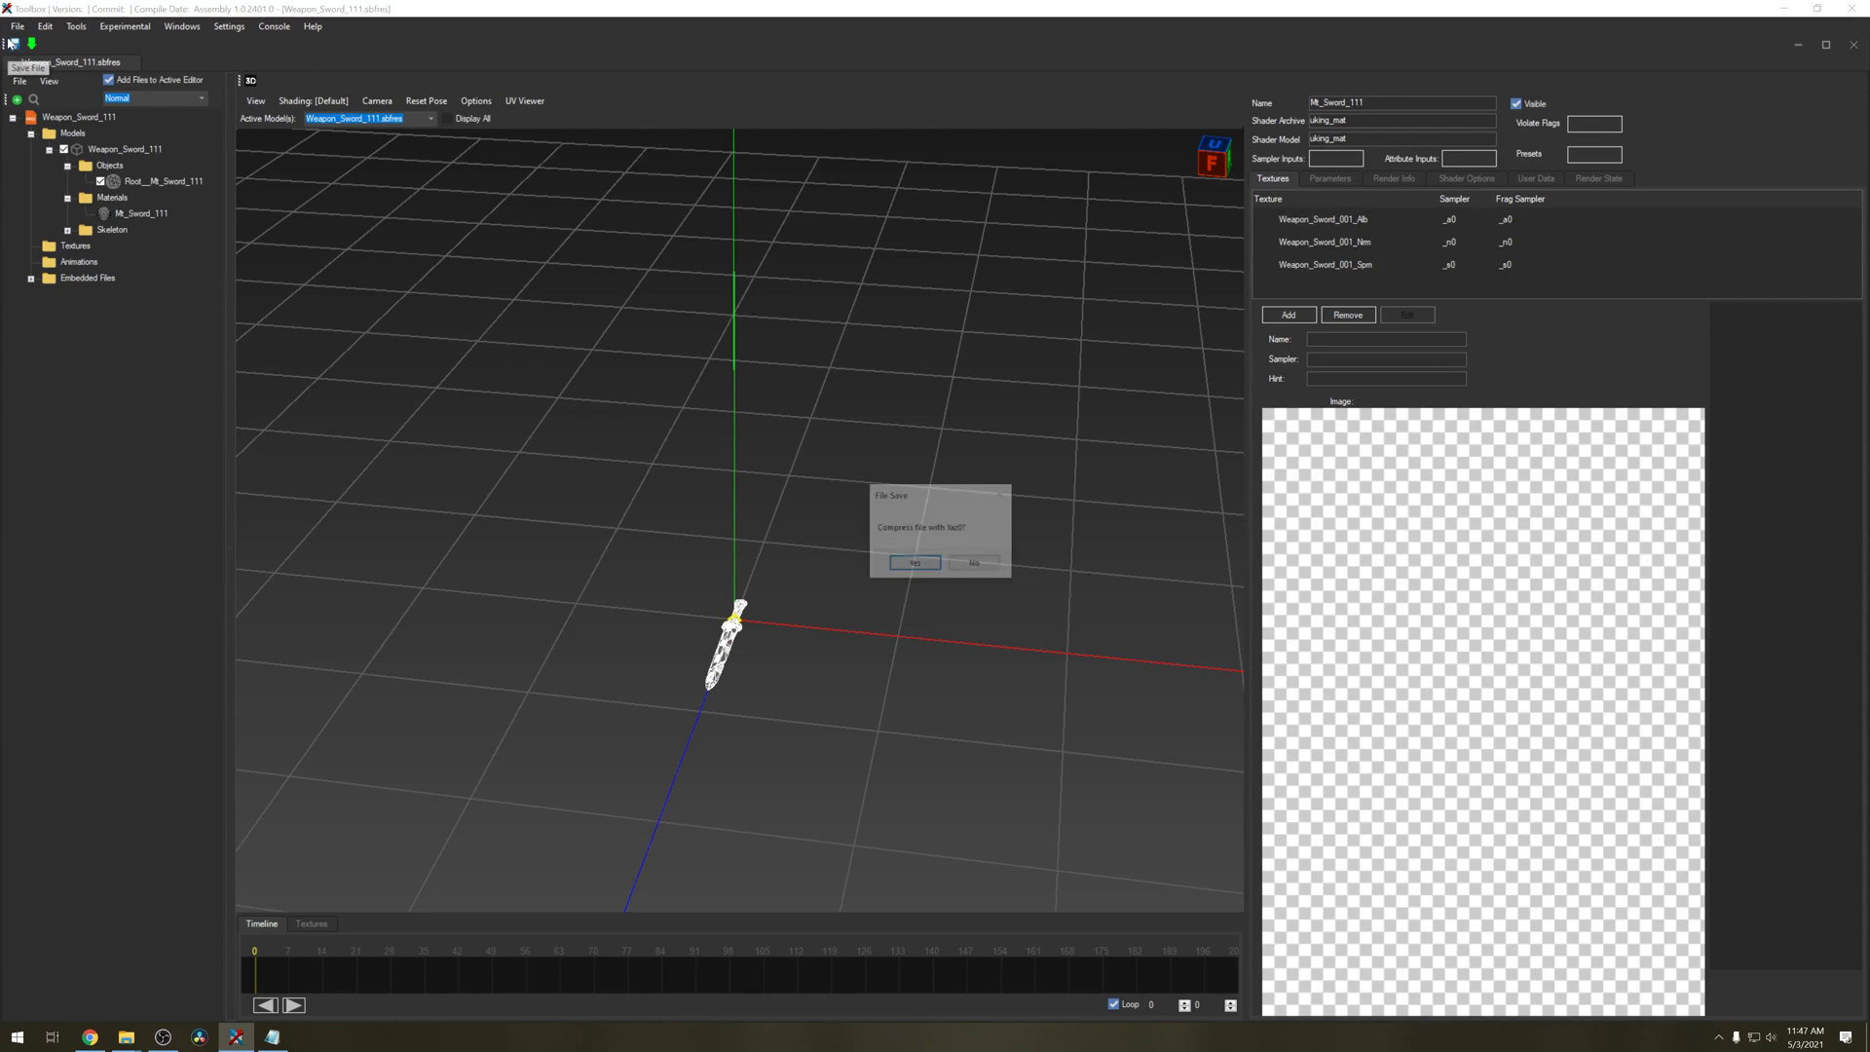
pyautogui.click(915, 563)
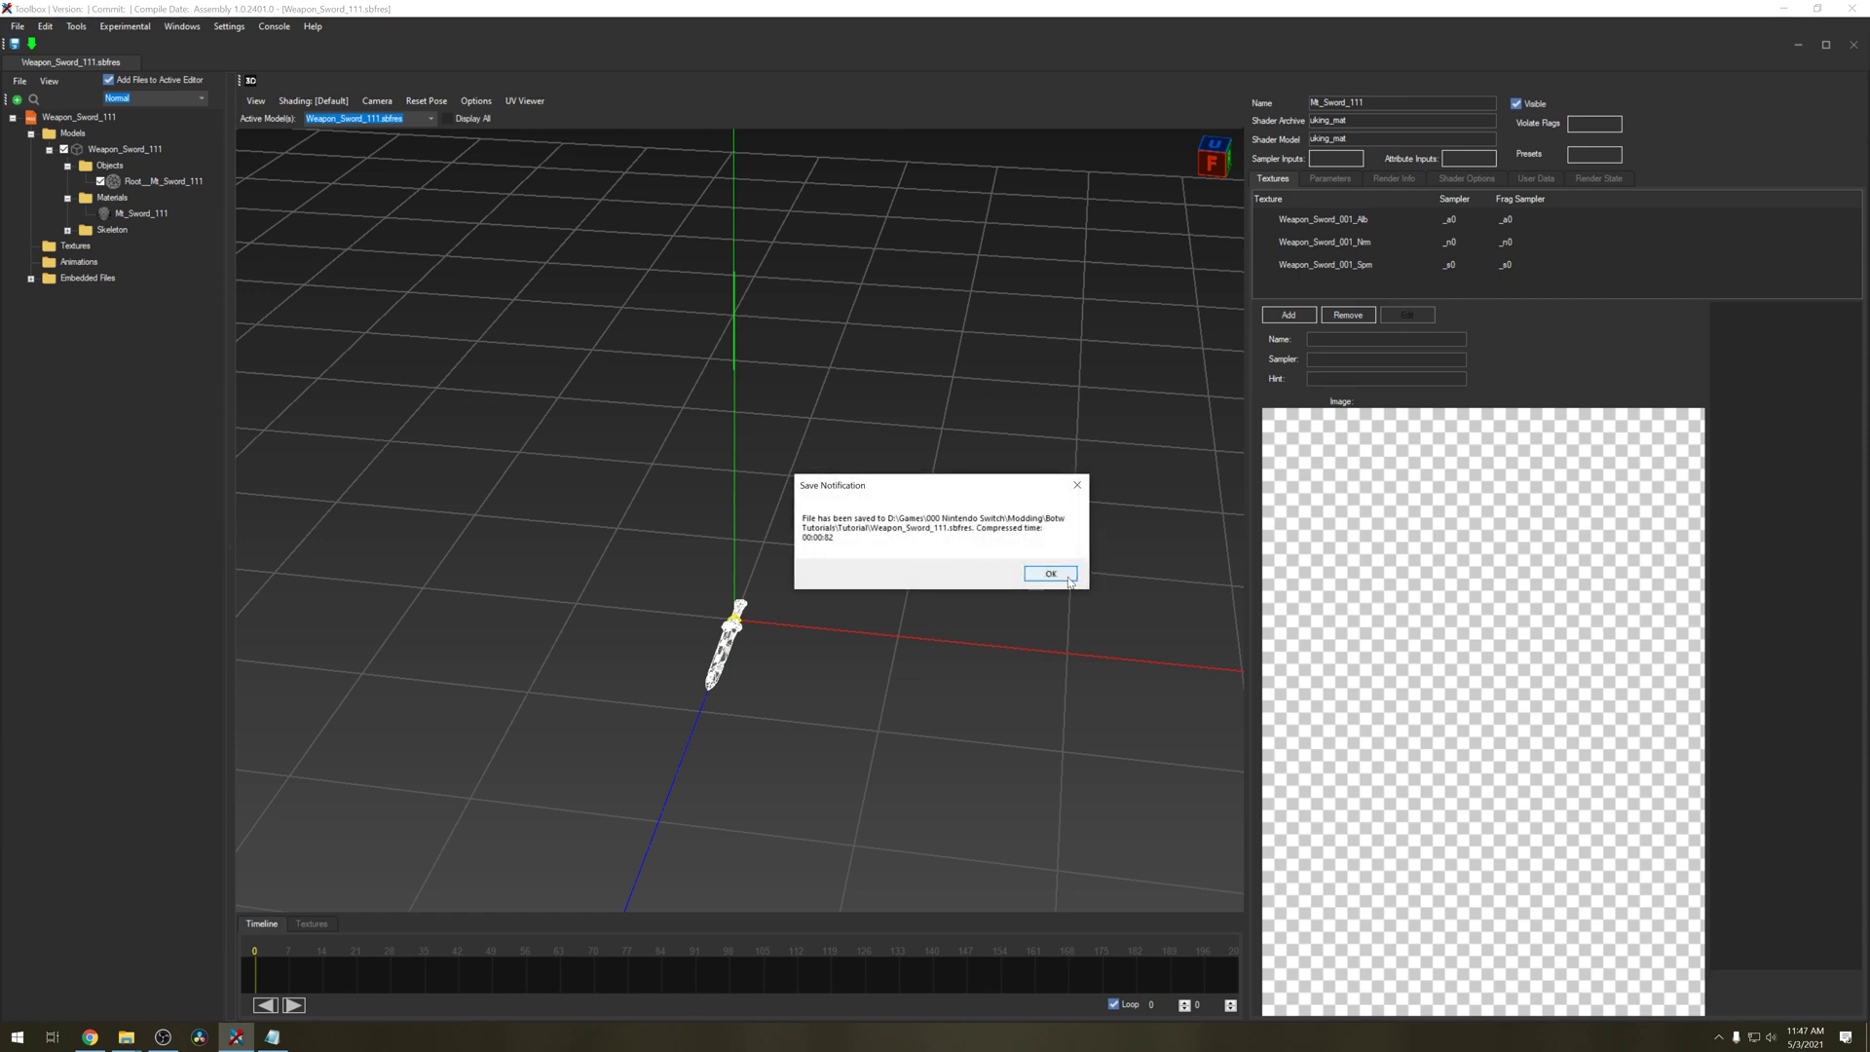
pyautogui.click(1062, 575)
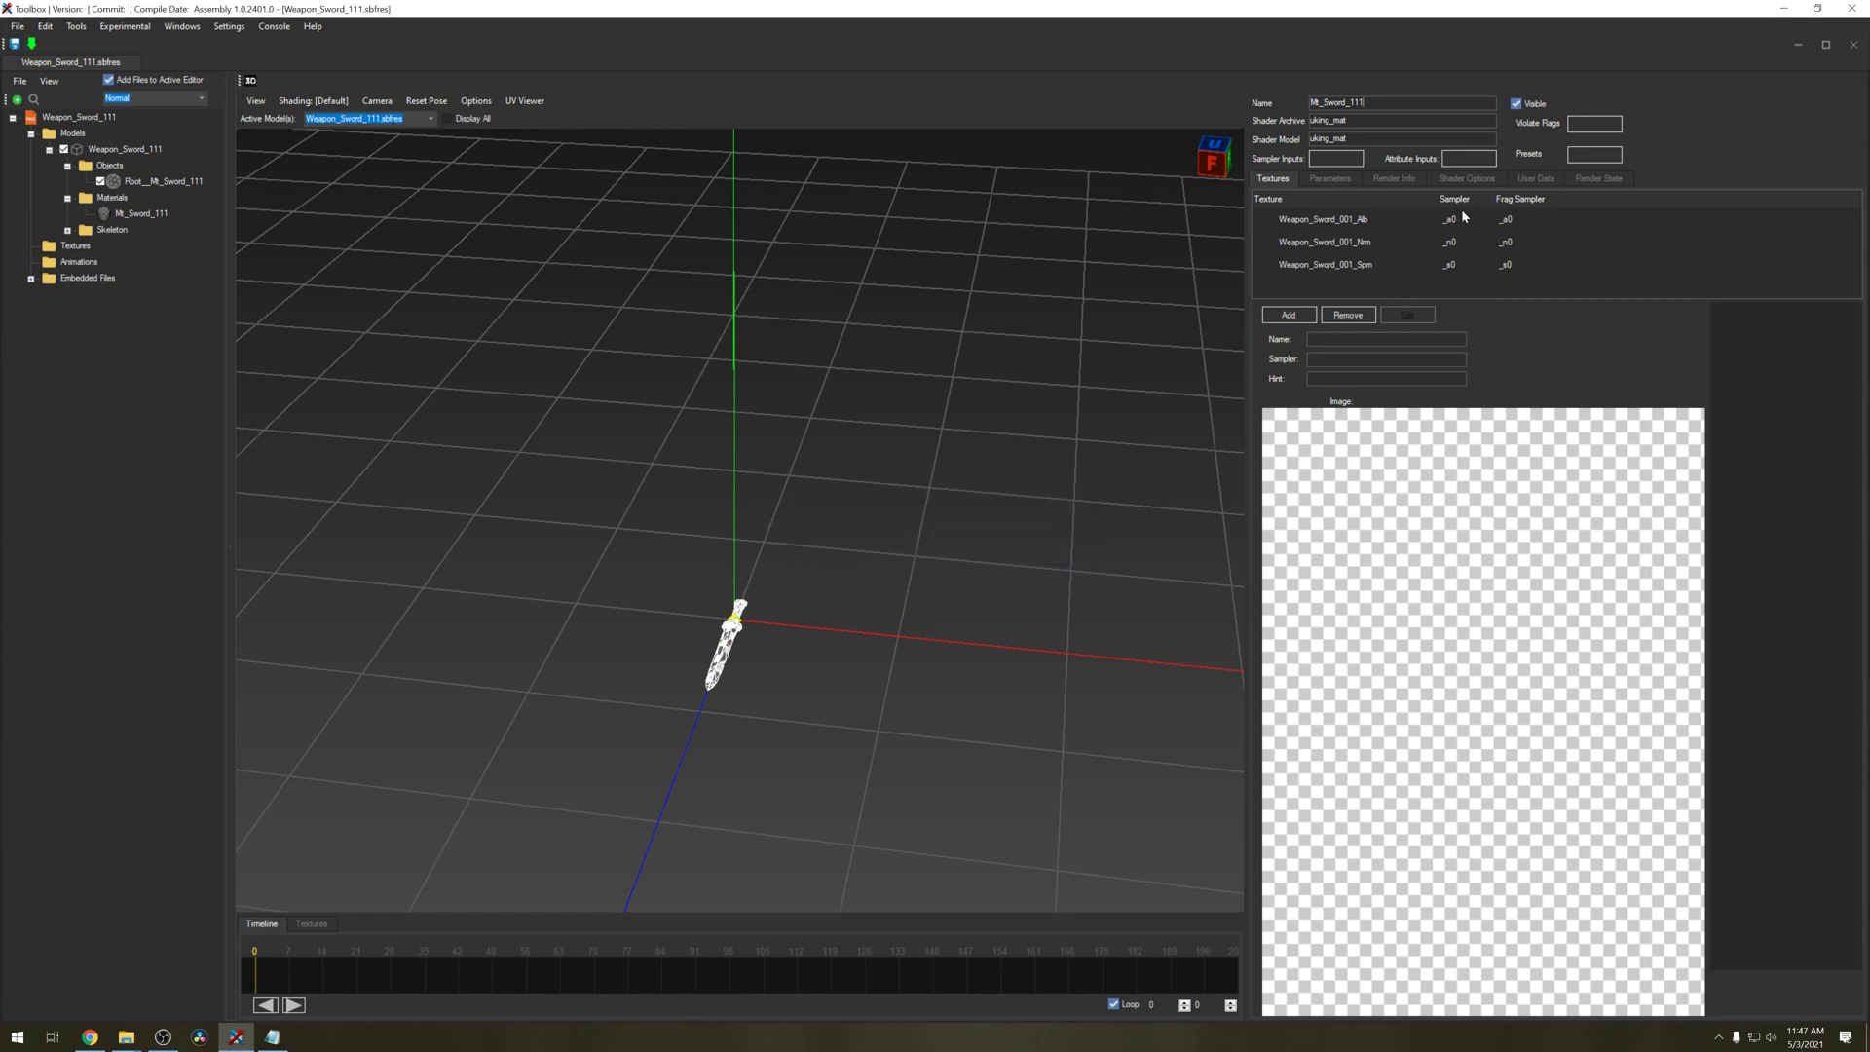
# Close Toolbox and turn on the option to not show its closing warning again
pyautogui.click(1852, 8)
pyautogui.click(870, 547)
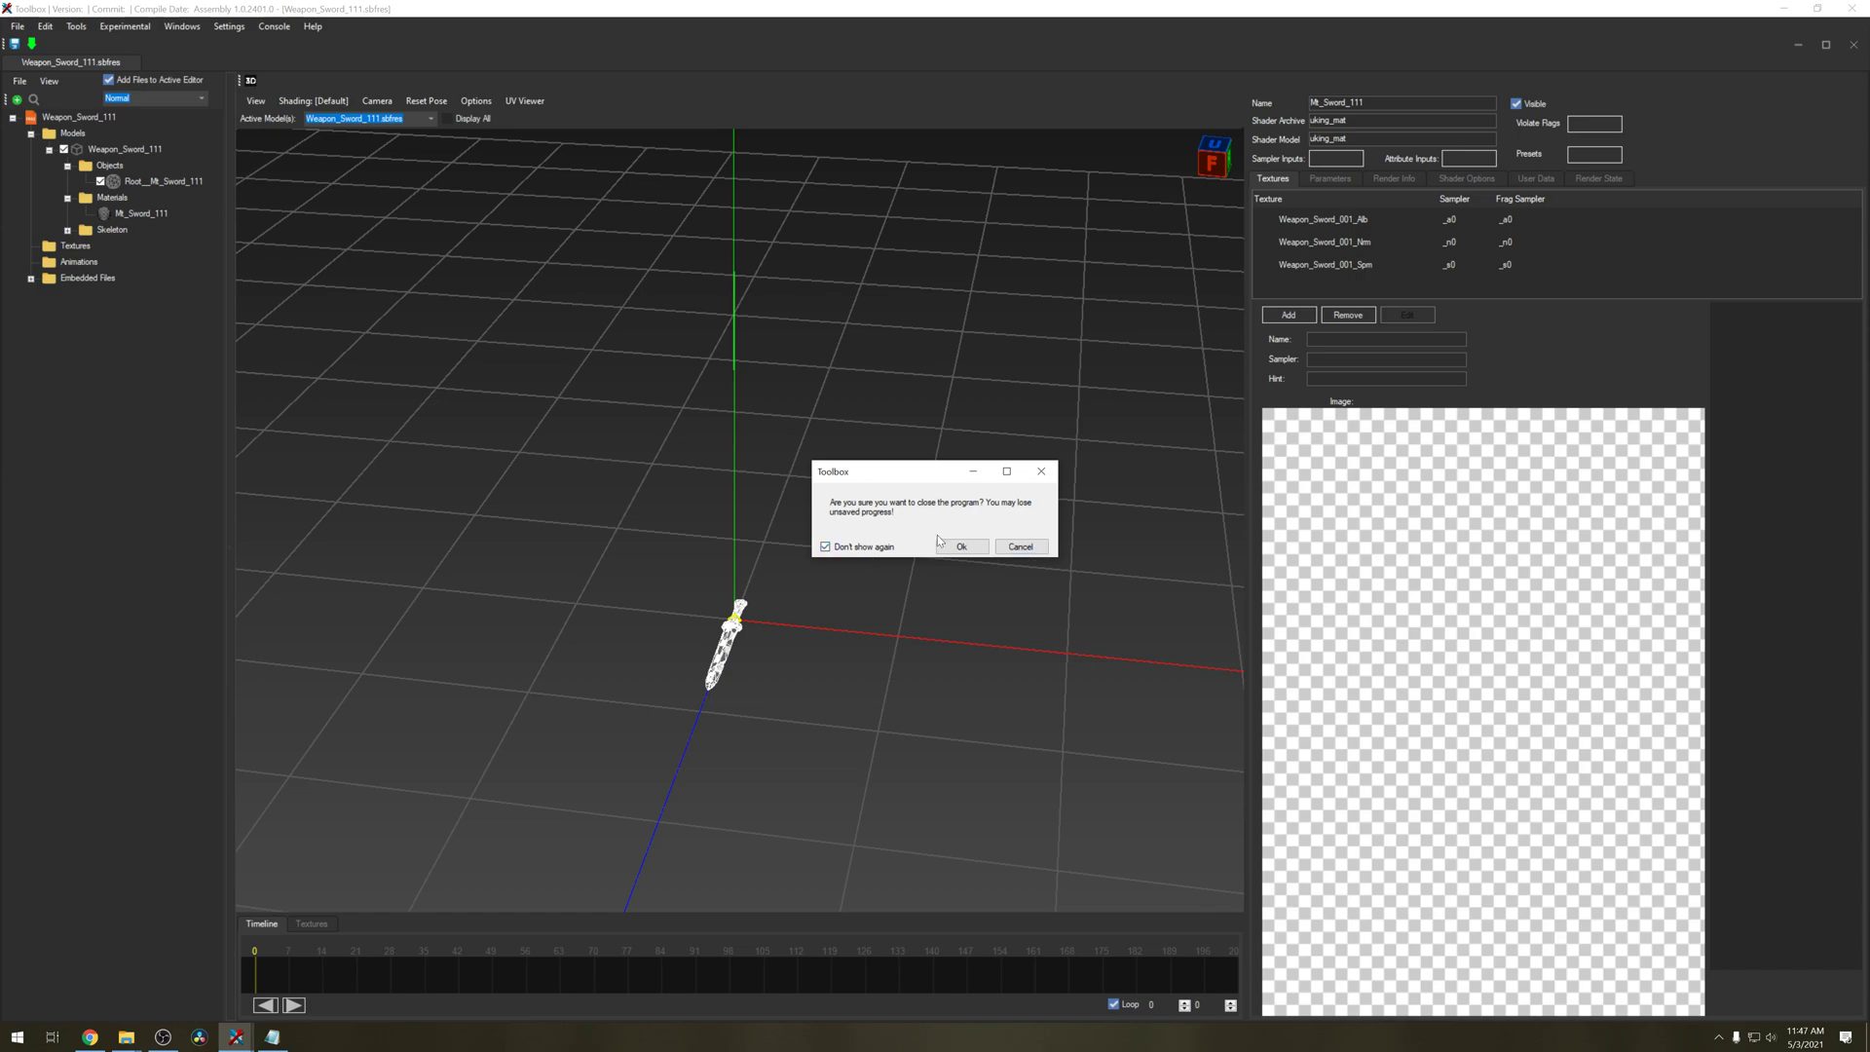
pyautogui.click(983, 547)
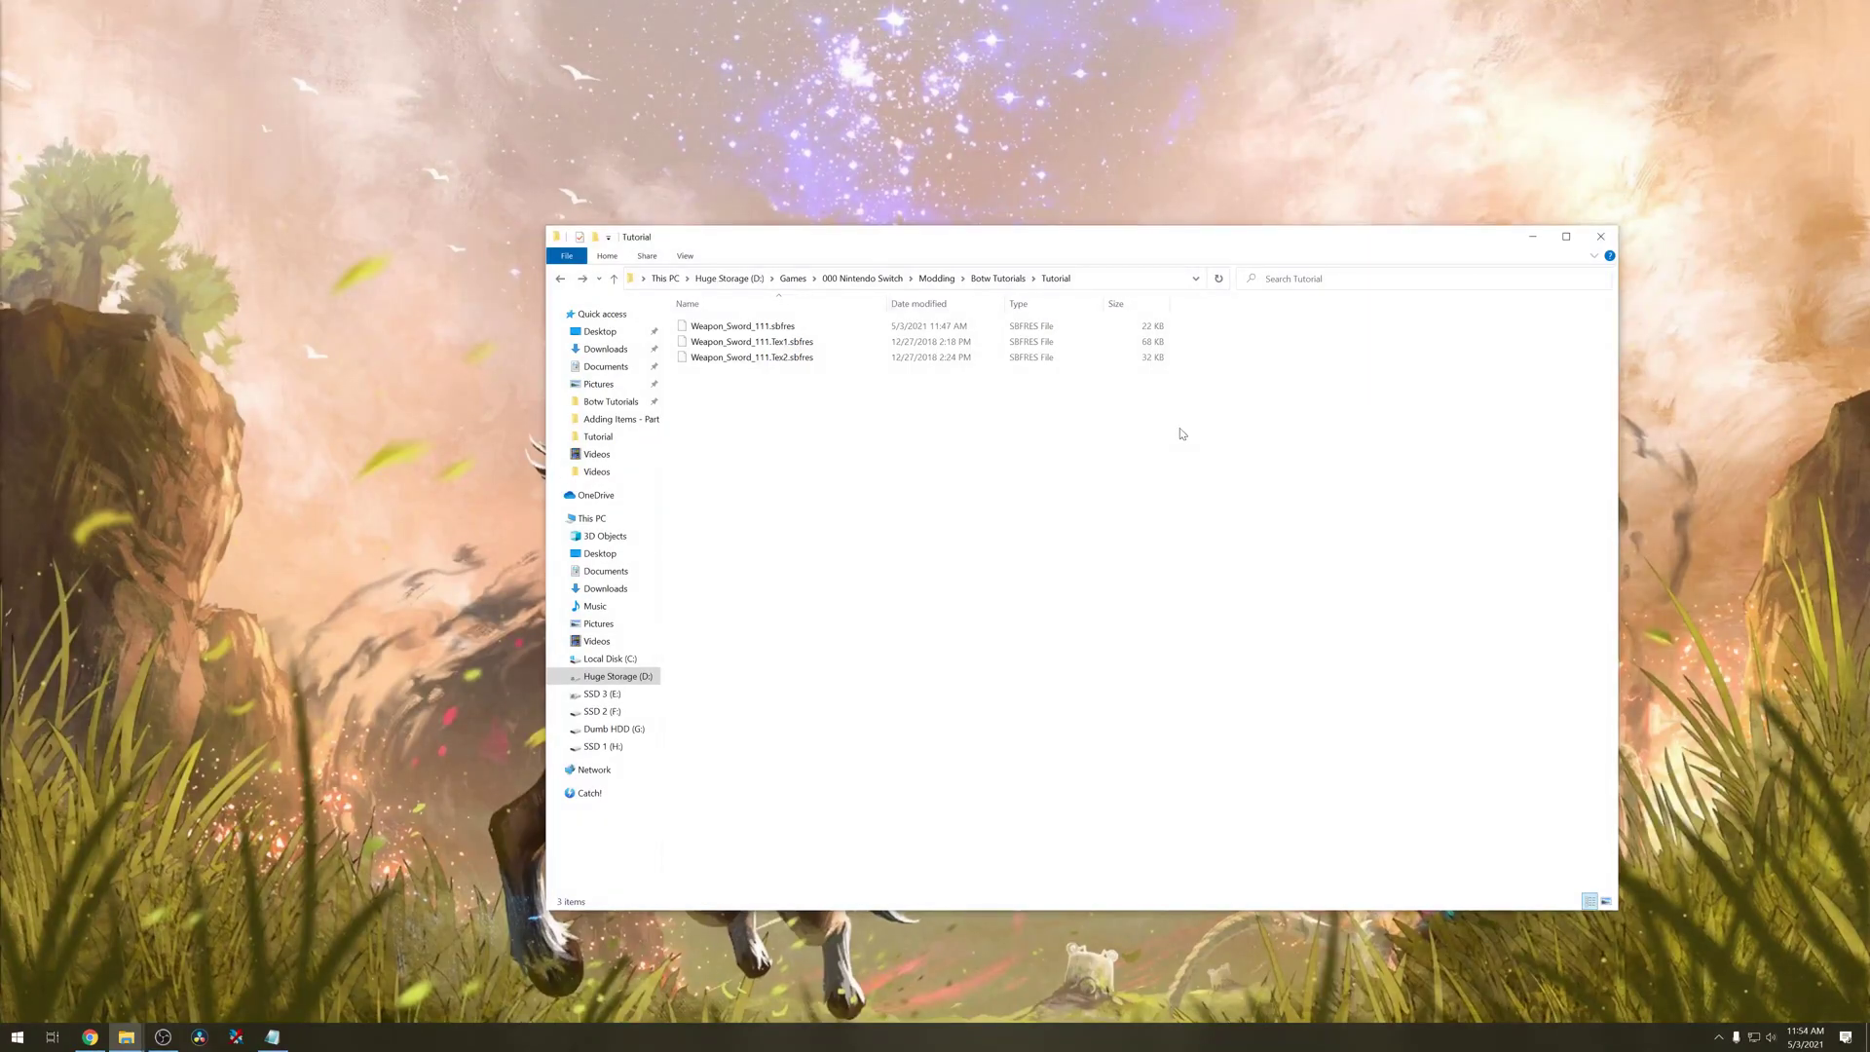
# In the Model/Textures folder of Botw Tutorials, rename Material 01 Alb as Weapon_Sword_111_Alb
pyautogui.click(997, 278)
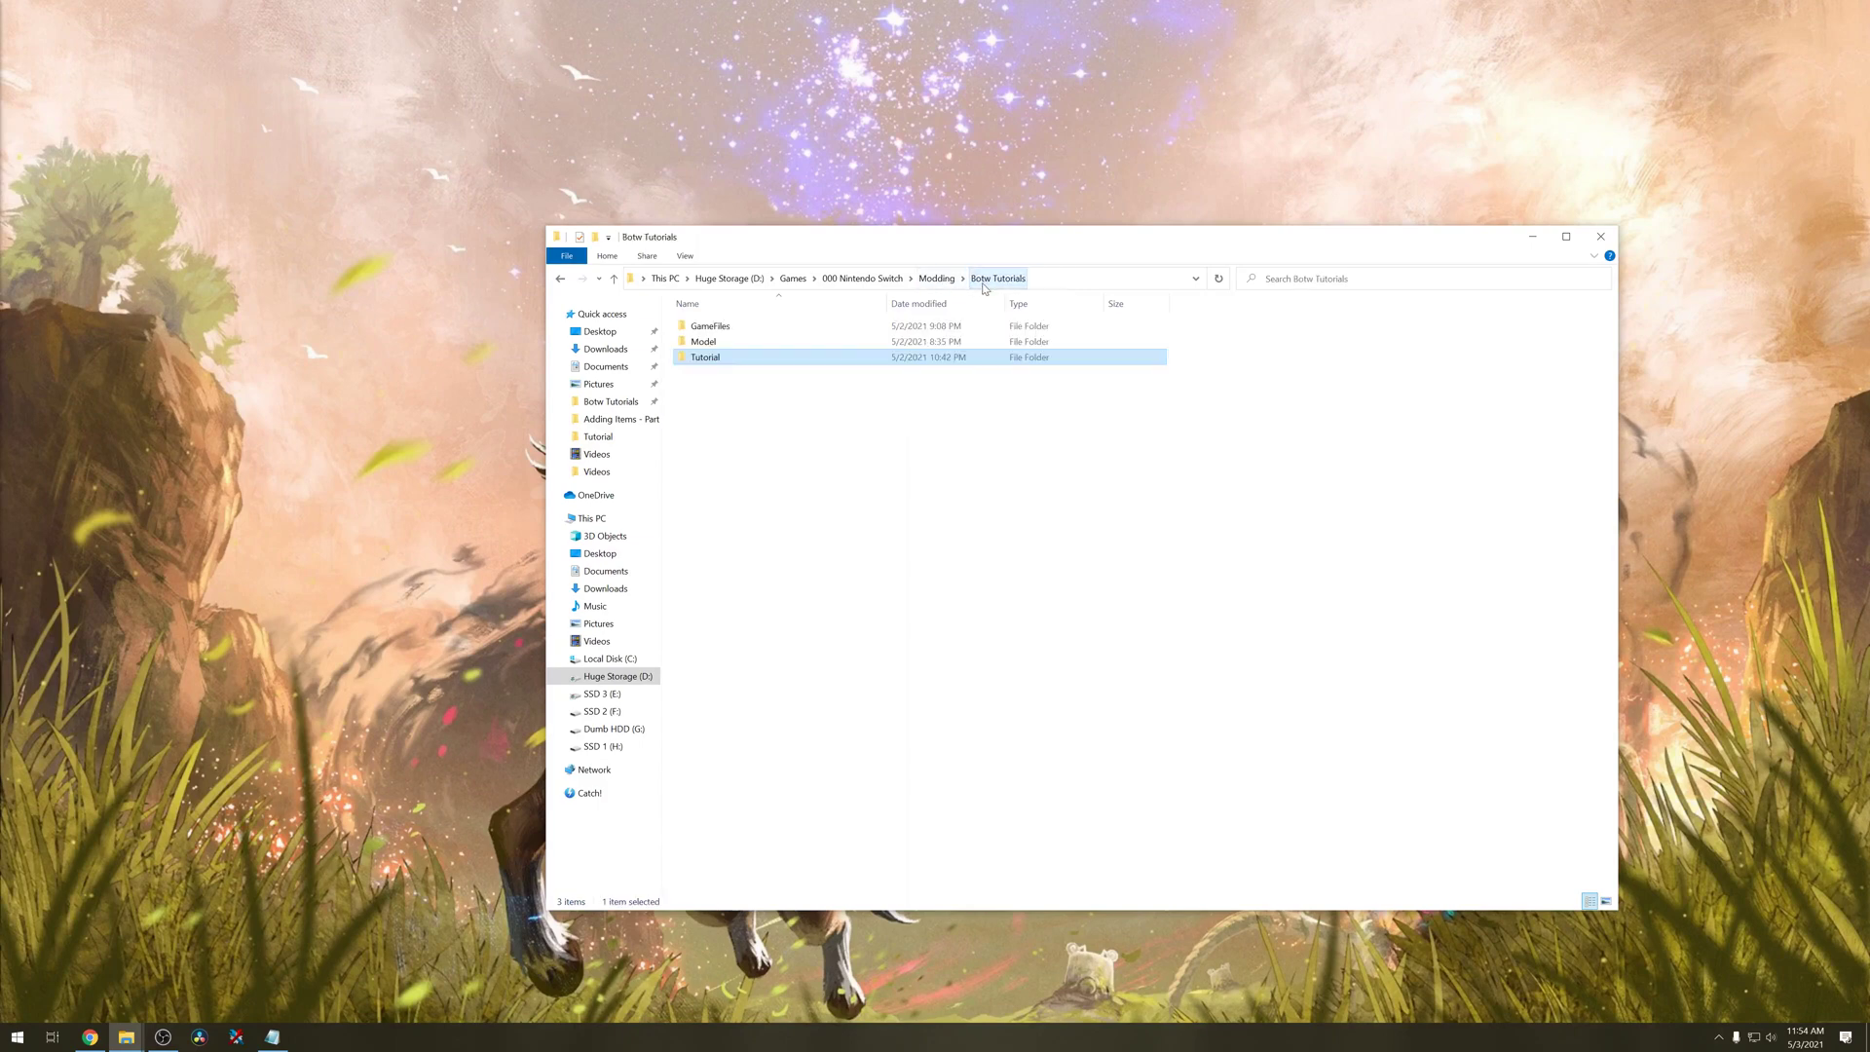
pyautogui.doubleClick(814, 341)
pyautogui.doubleClick(764, 327)
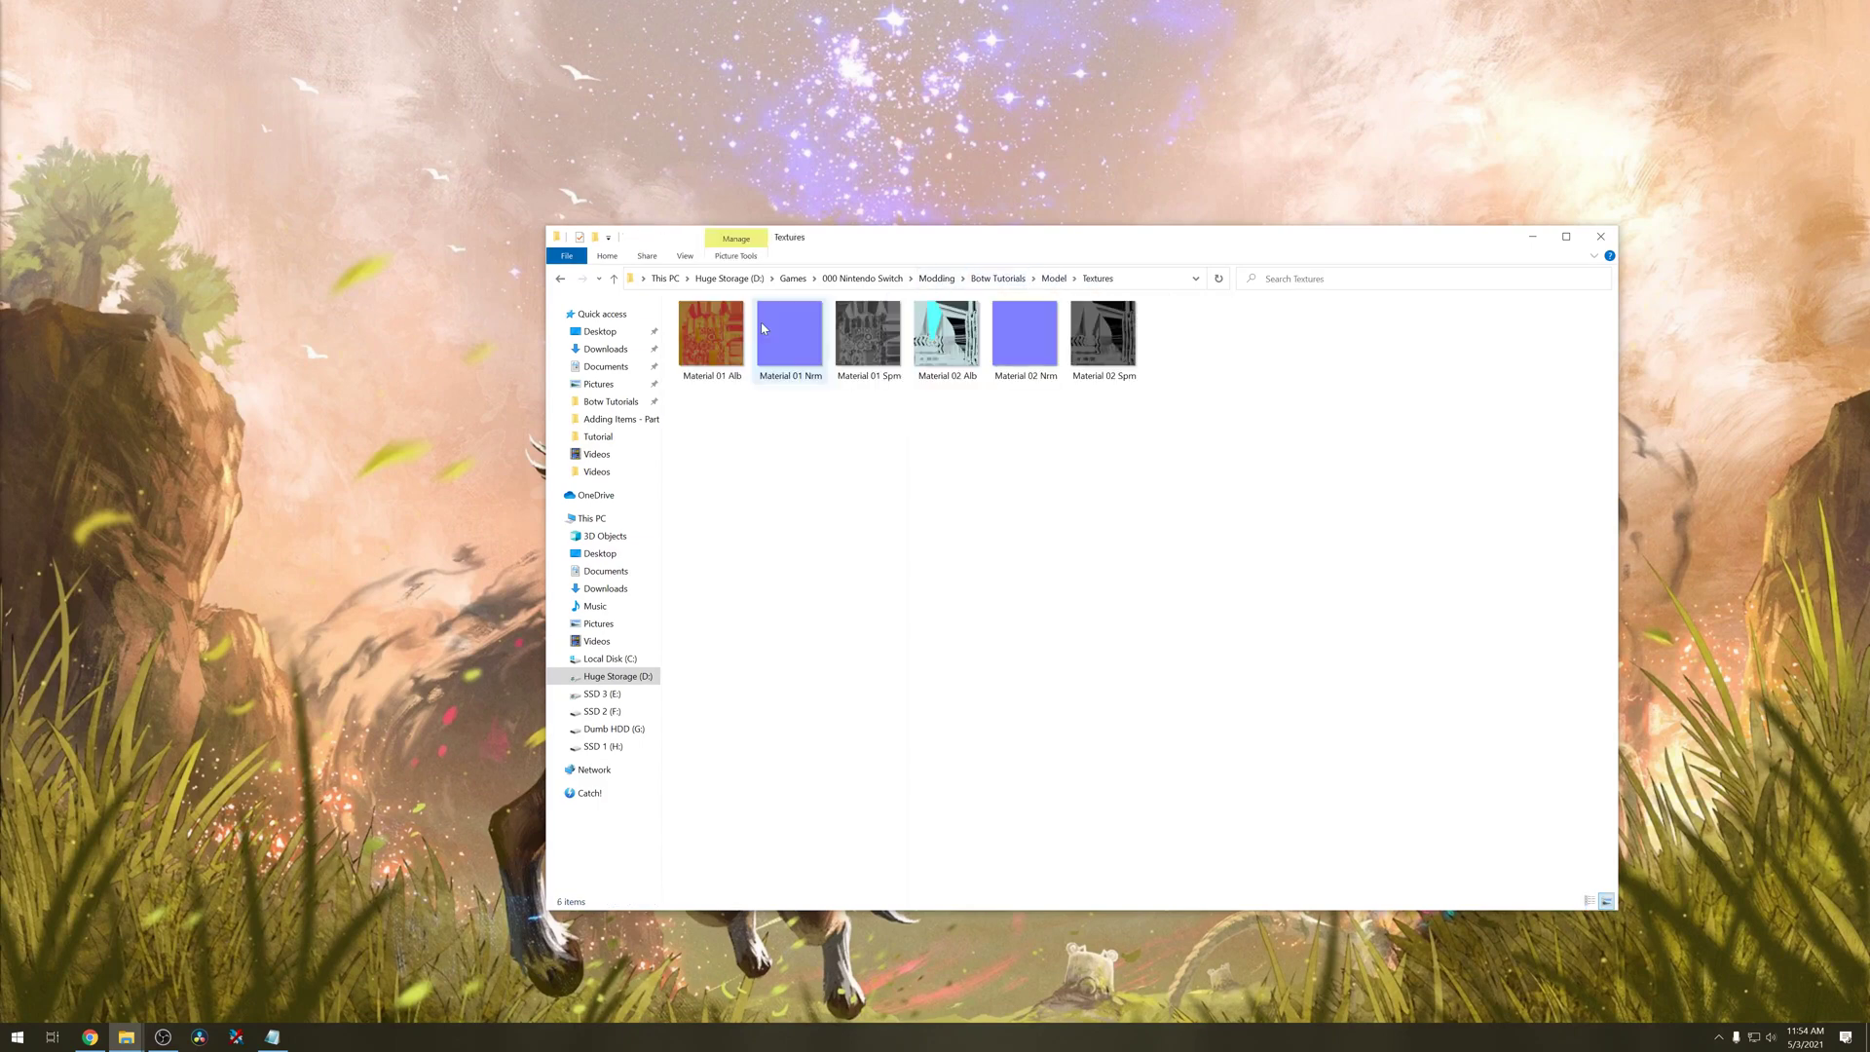
pyautogui.click(735, 346)
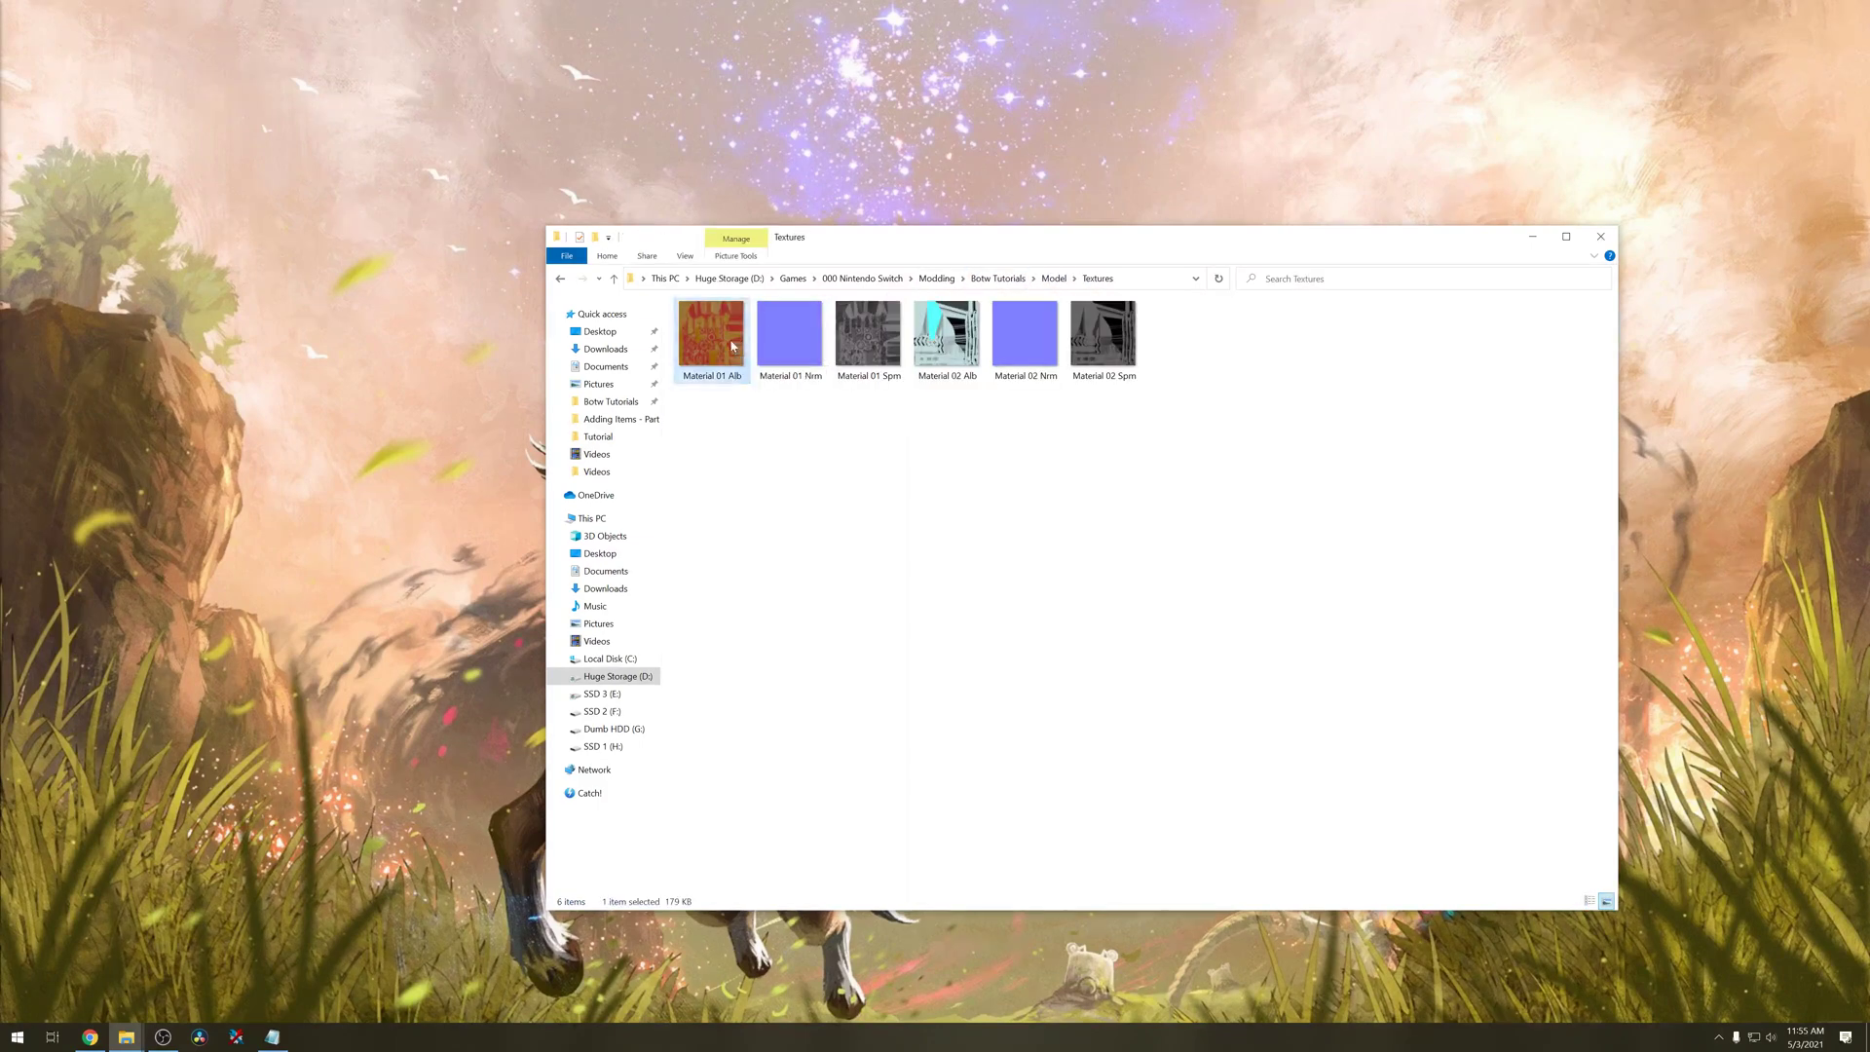
pyautogui.press('F2')
pyautogui.write('Weapon_Sword_111_')
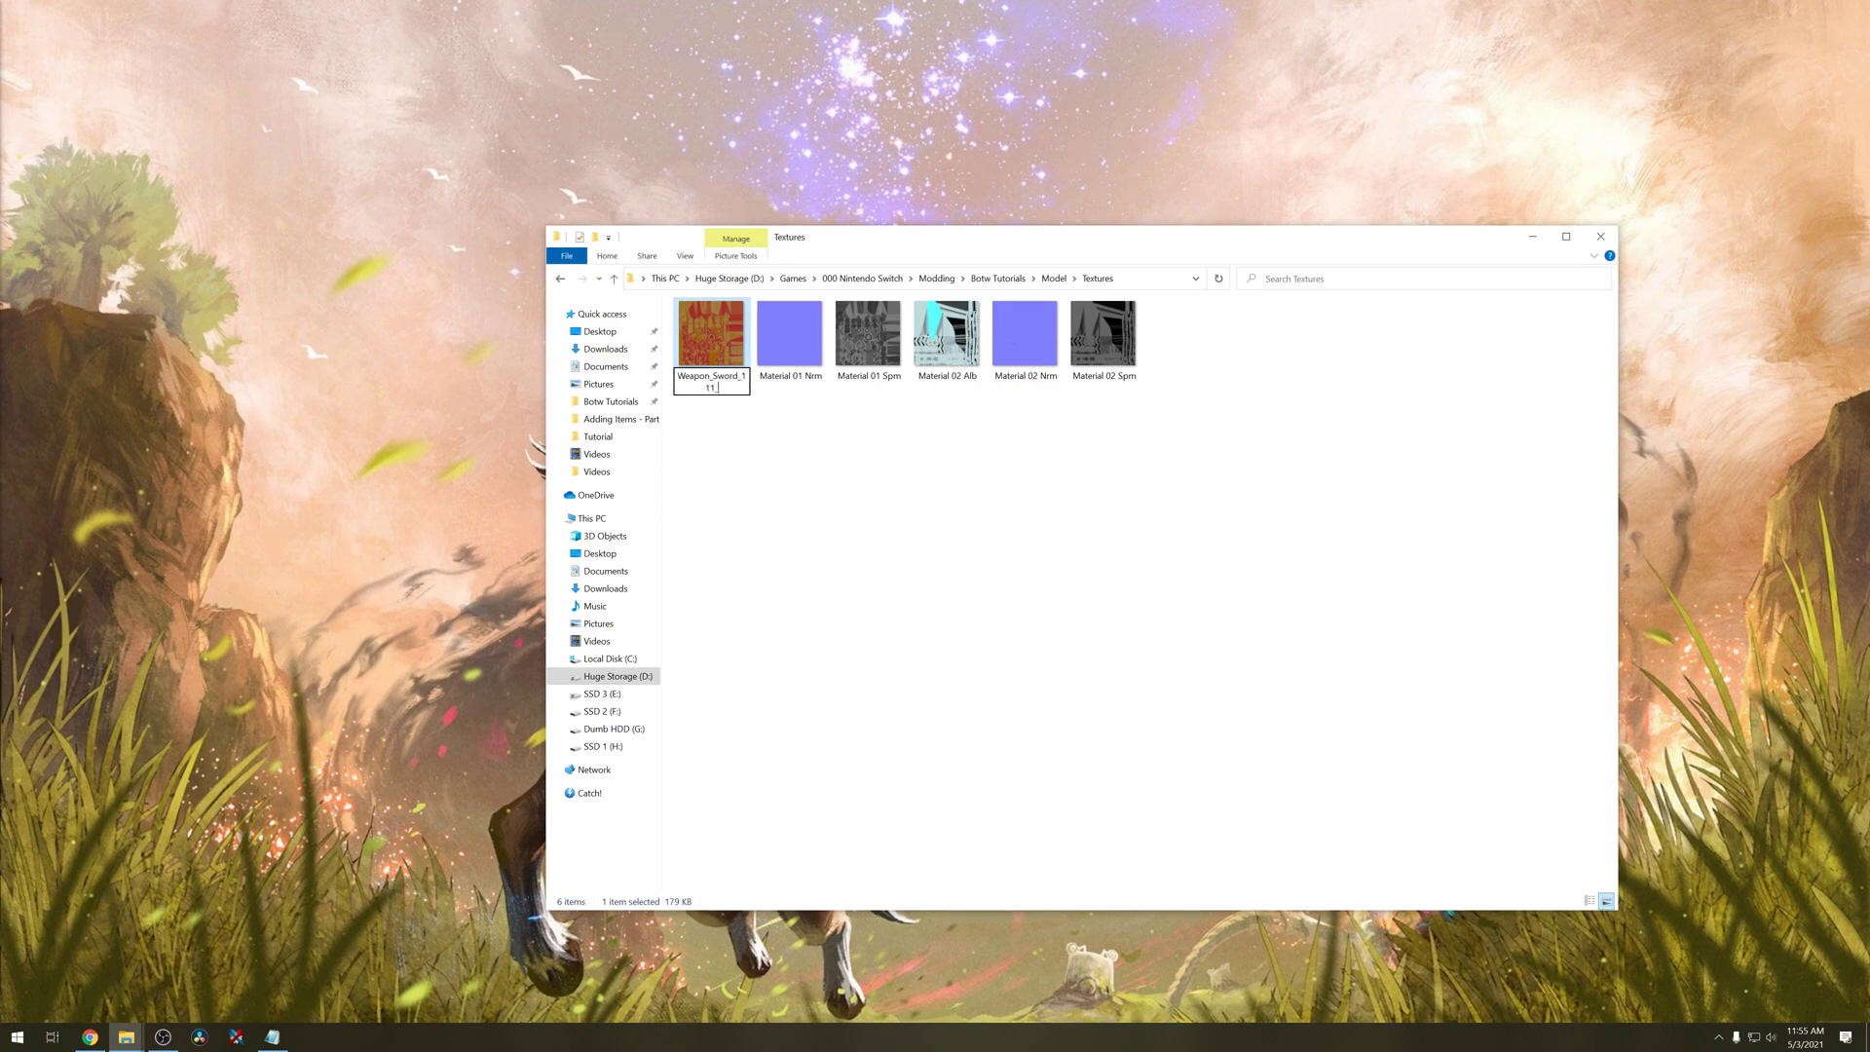
pyautogui.write('Alb')
pyautogui.press('Return')
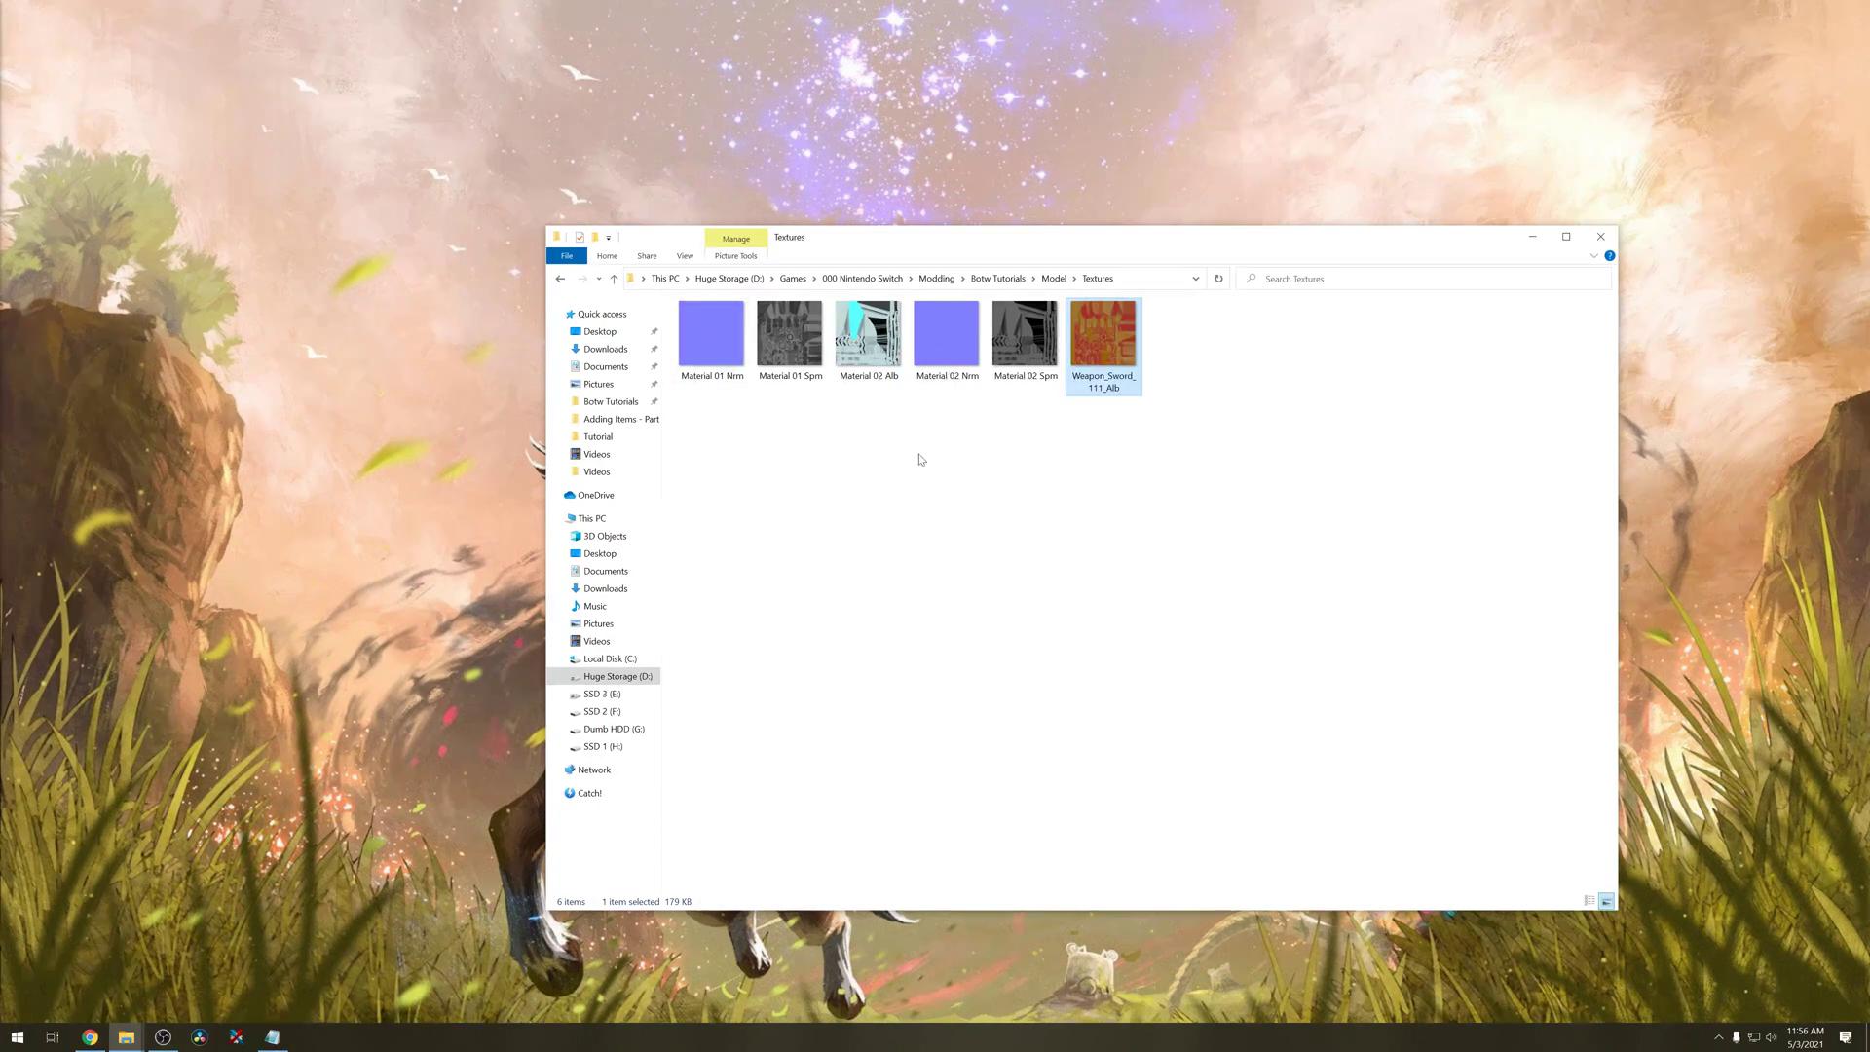
# Rename Material 02 Alb as Weapon_Sword_111_0_Alb, reusing the copied name of the first albedo texture
pyautogui.press('F2')
pyautogui.hotkey('ctrl', 'c')
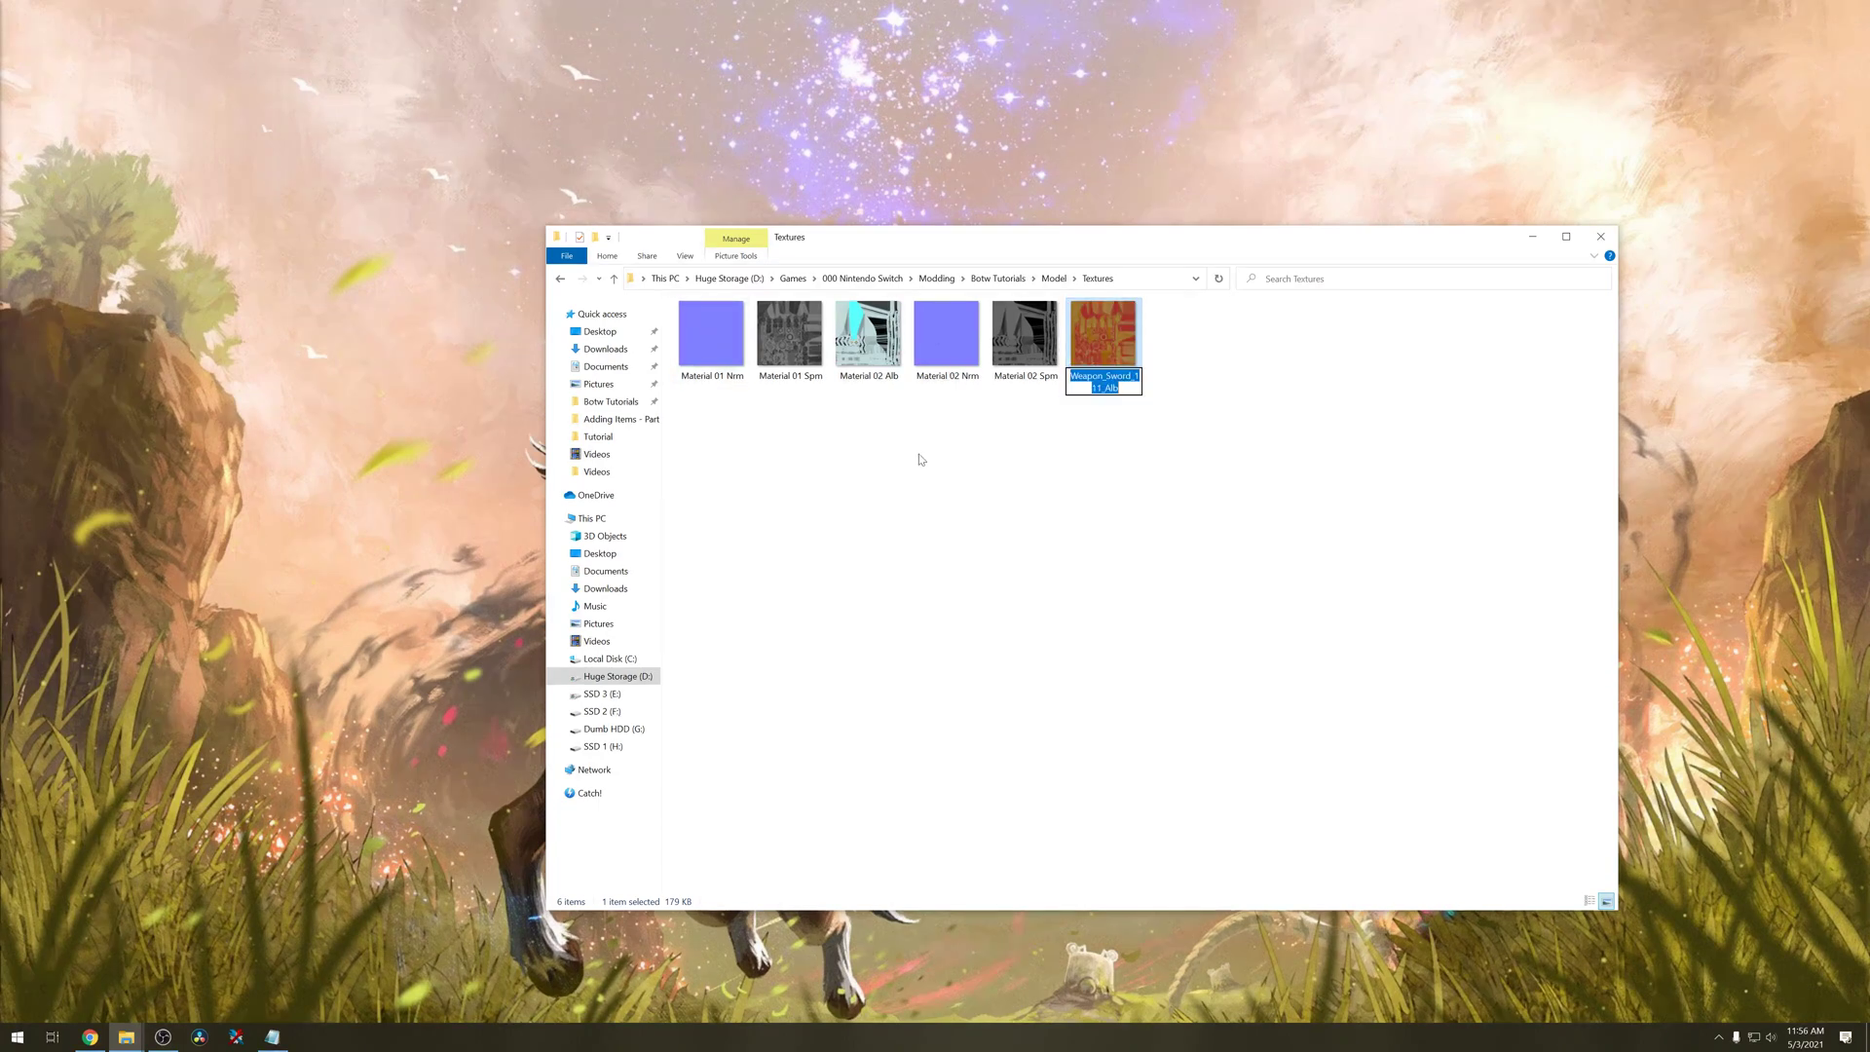
pyautogui.click(883, 327)
pyautogui.press('F2')
pyautogui.hotkey('ctrl', 'v')
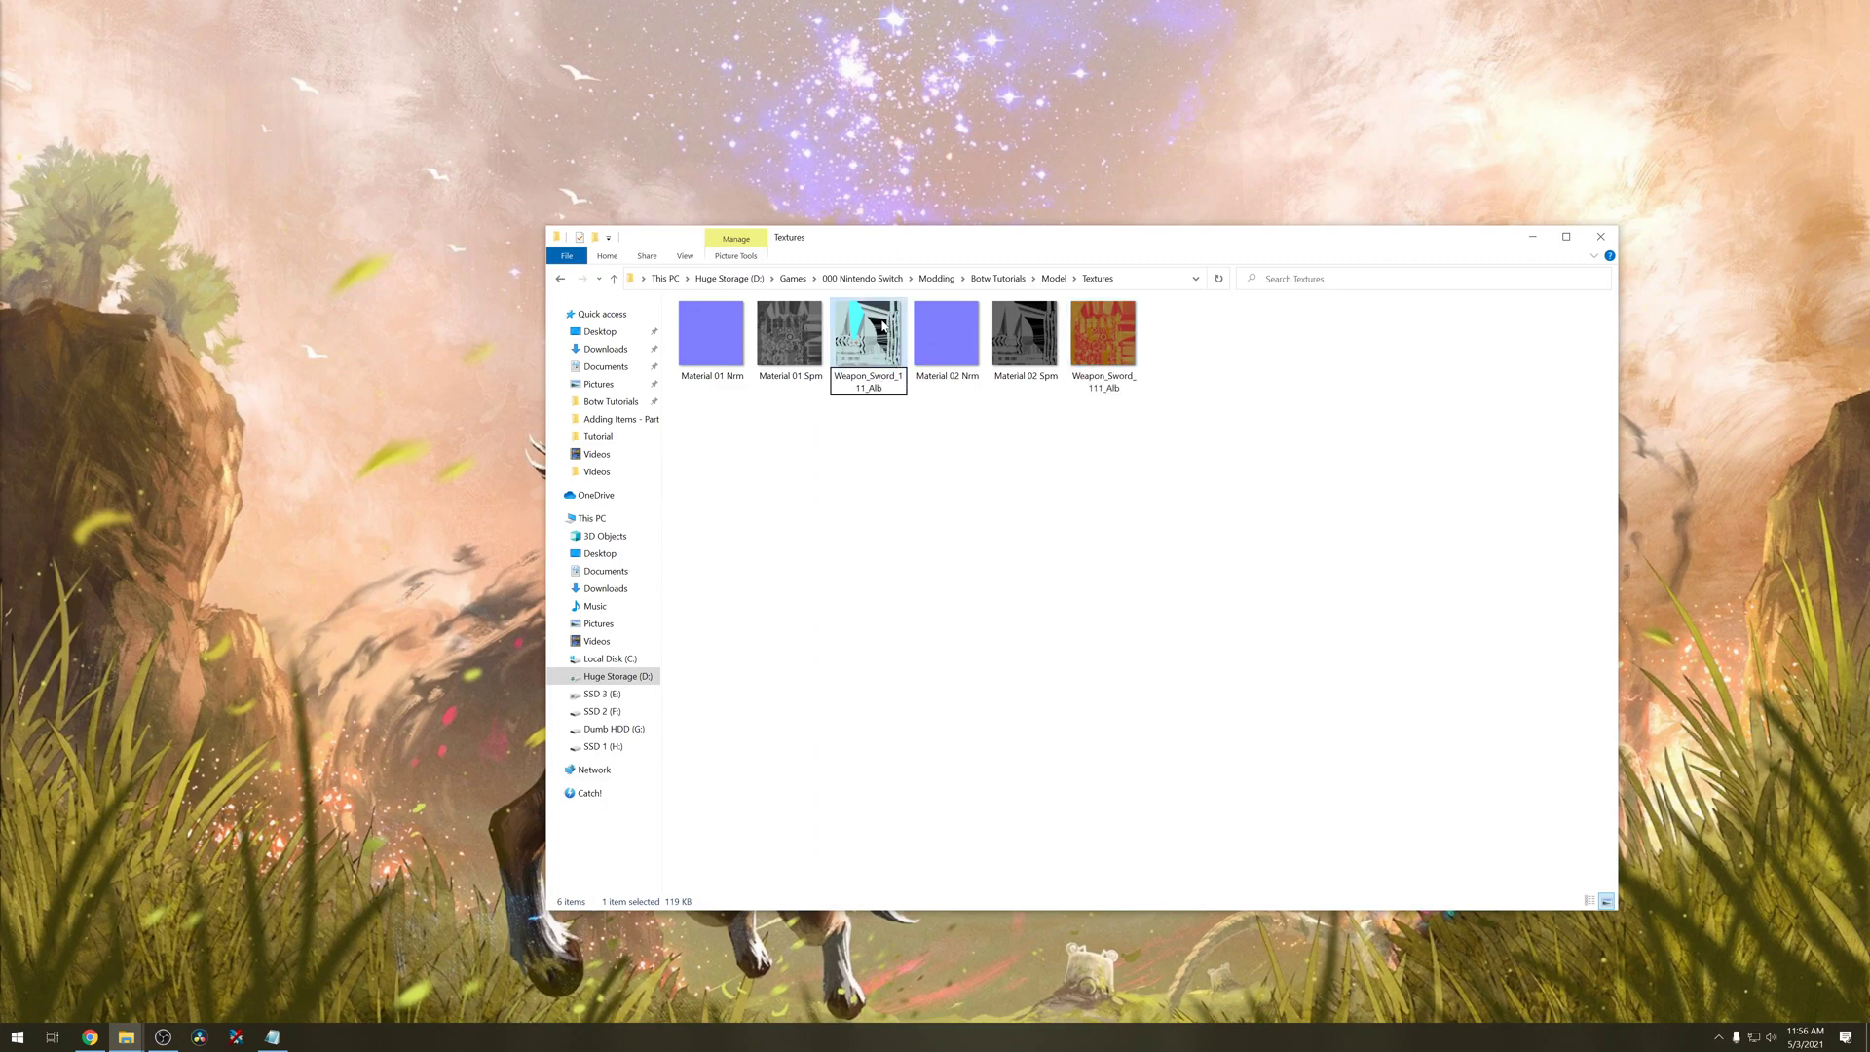
pyautogui.press('Left')
pyautogui.press('Left')
pyautogui.press('Left')
pyautogui.write('0_')
pyautogui.press('Return')
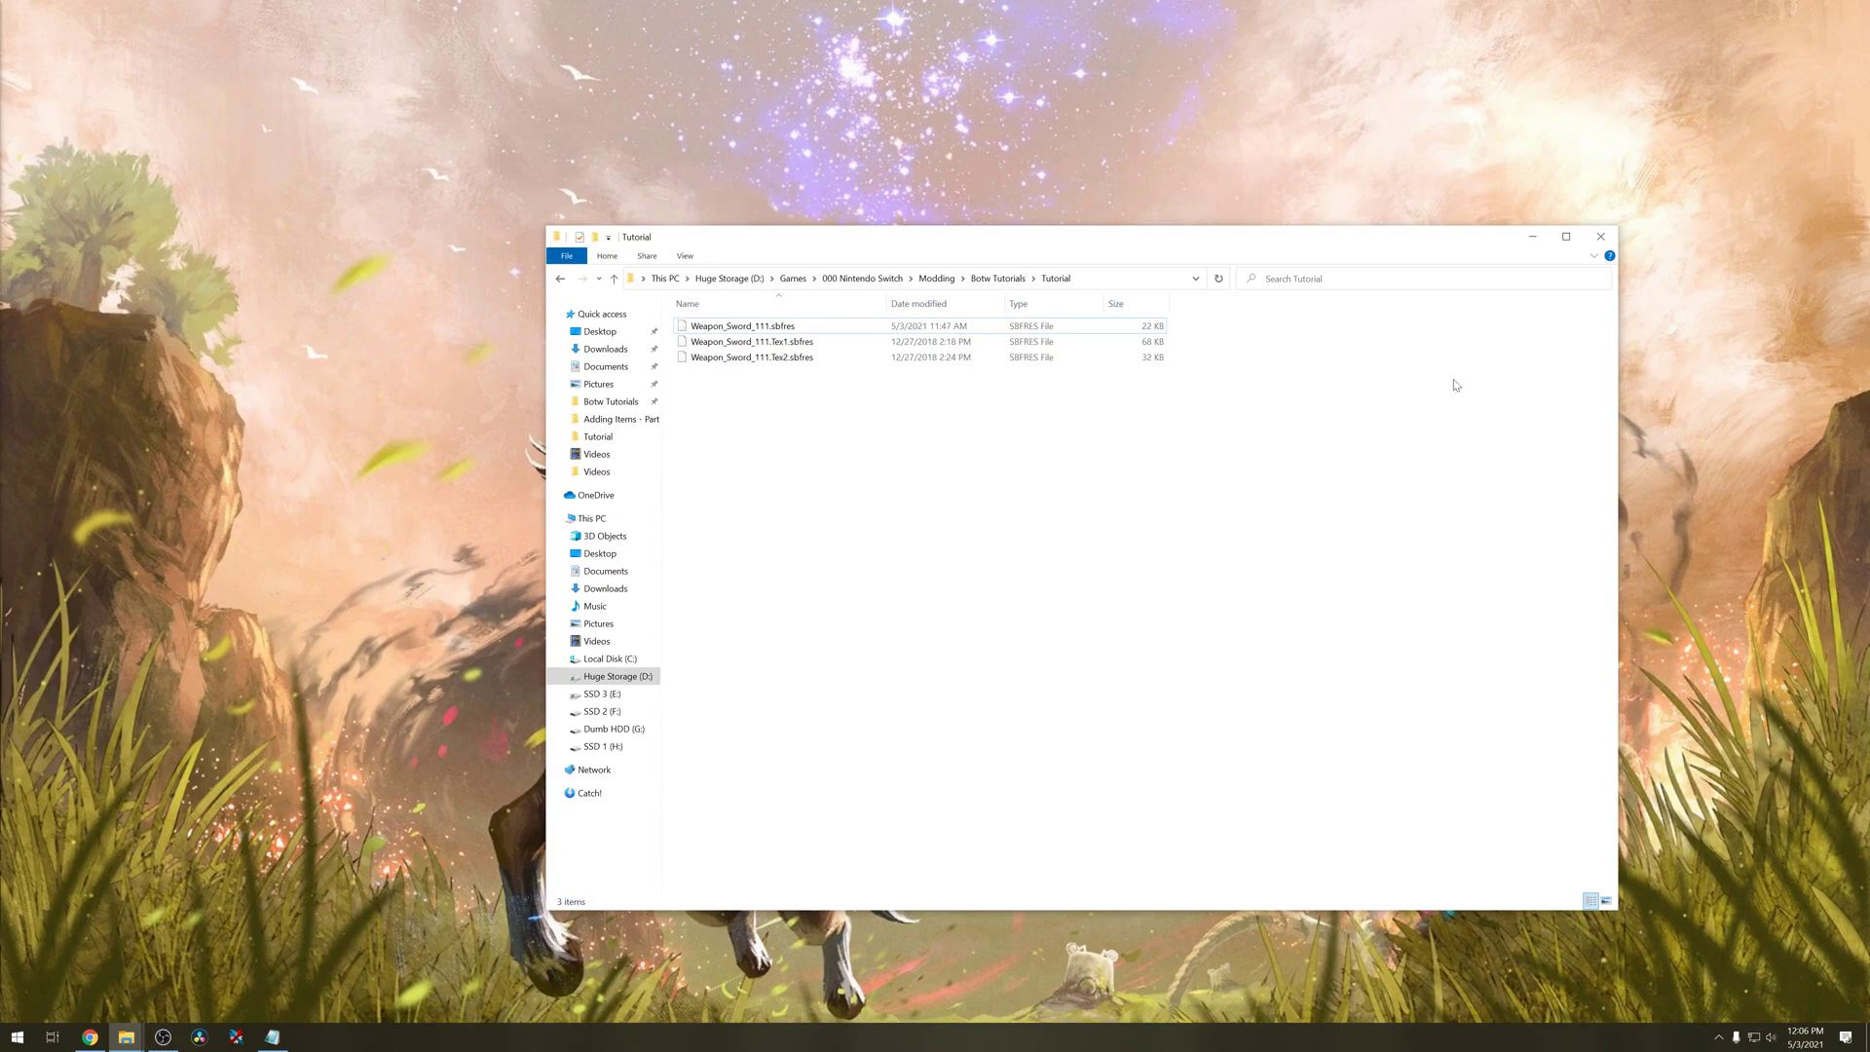
# Minimize the Tutorial folder window
pyautogui.click(1532, 236)
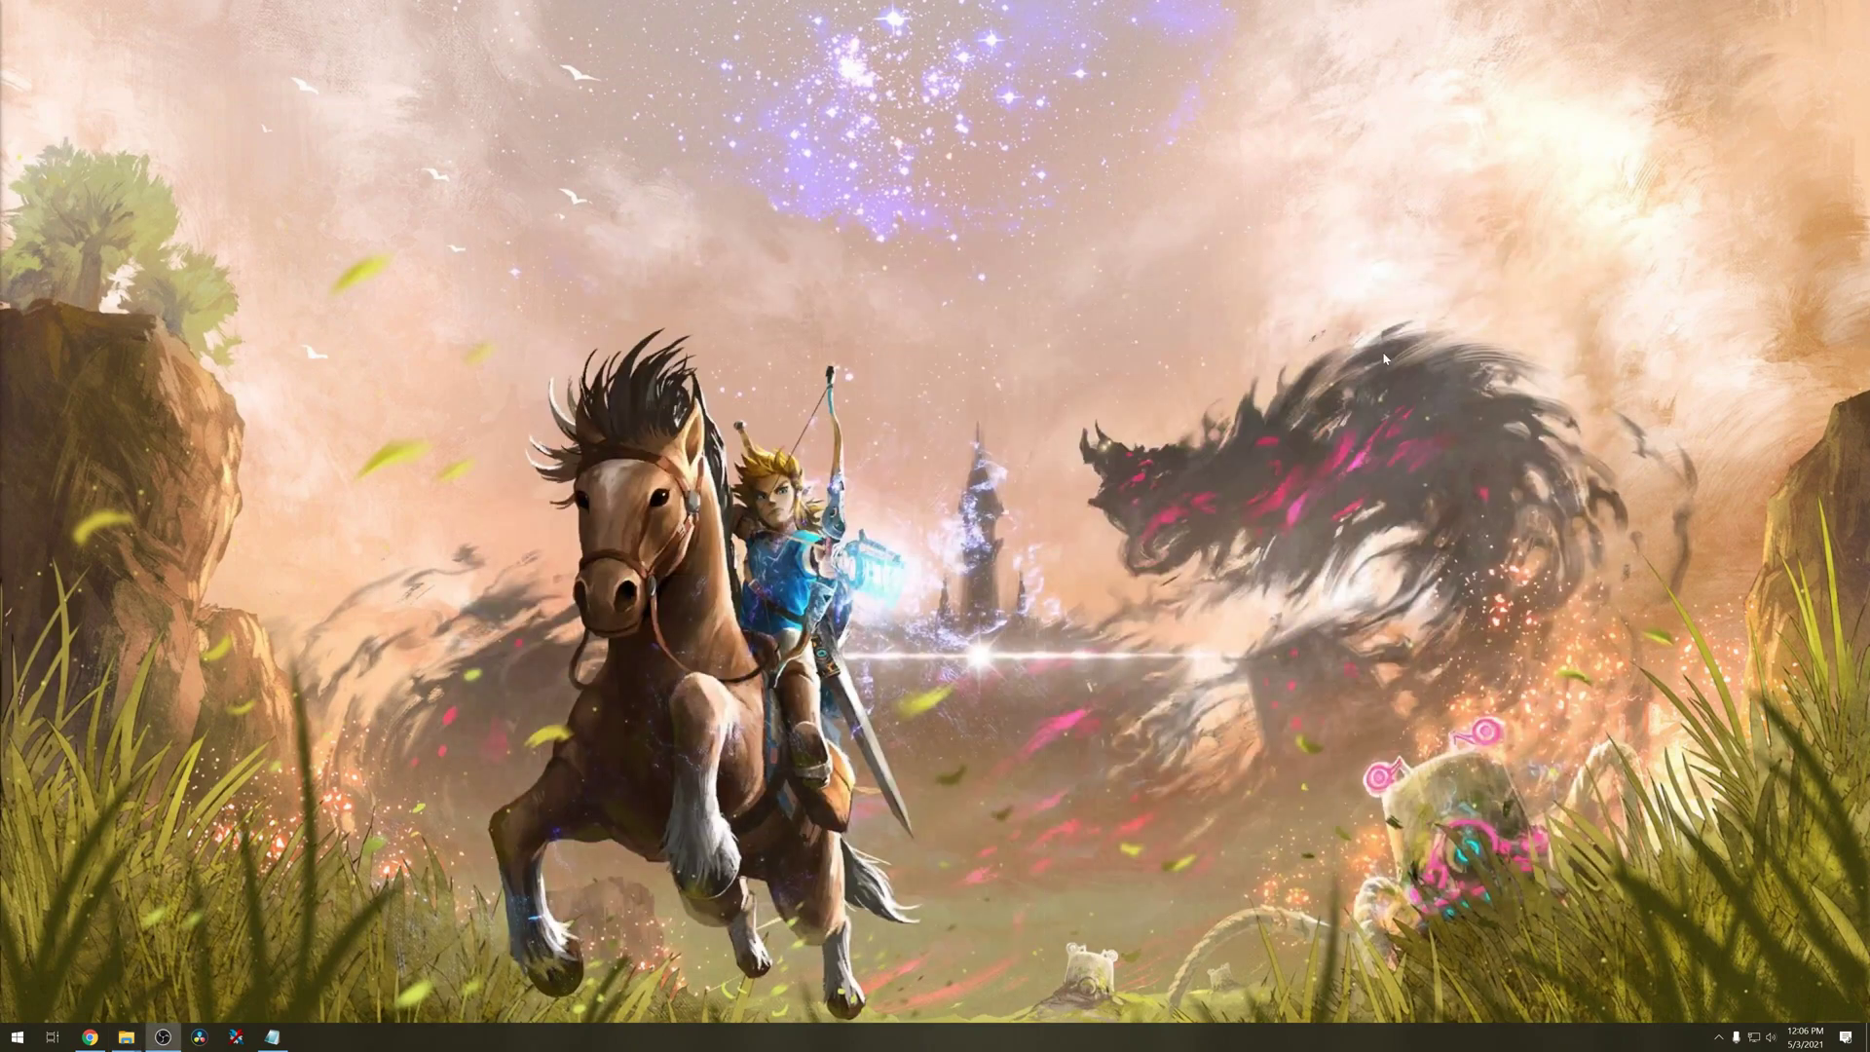